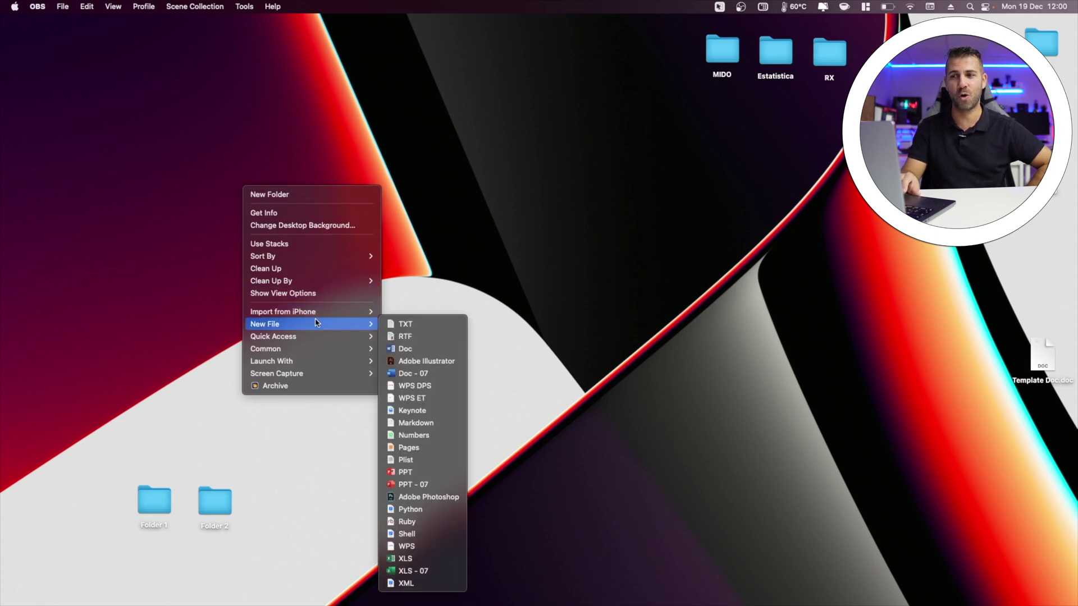
- Open the main window of iBoysoft MagicMenu
mouse_move(313, 352)
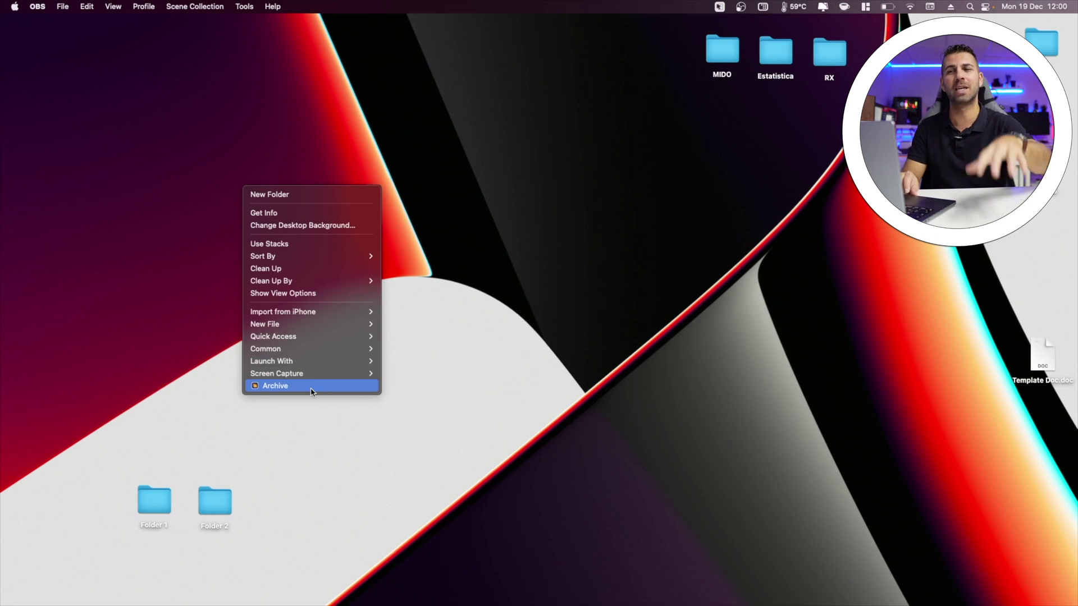
left_click(561, 361)
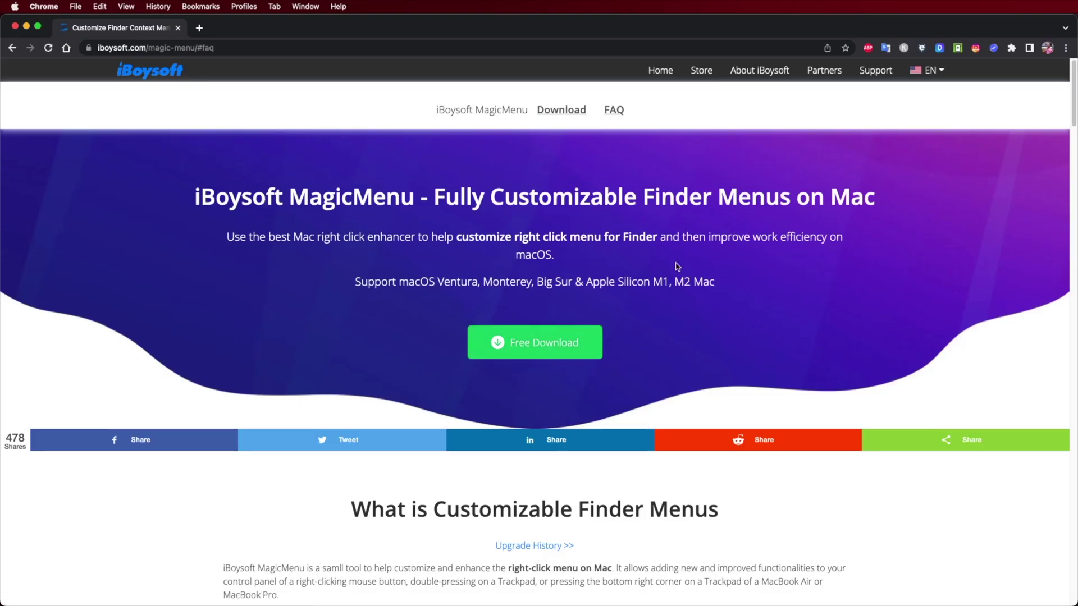
left_click_drag(1075, 81, 1051, 248)
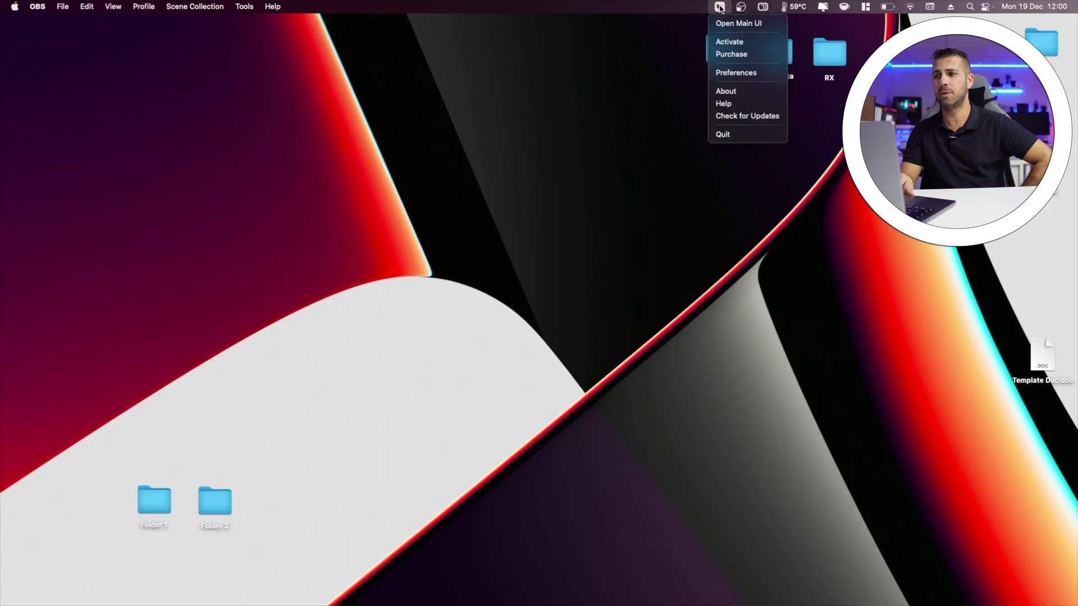
left_click(745, 25)
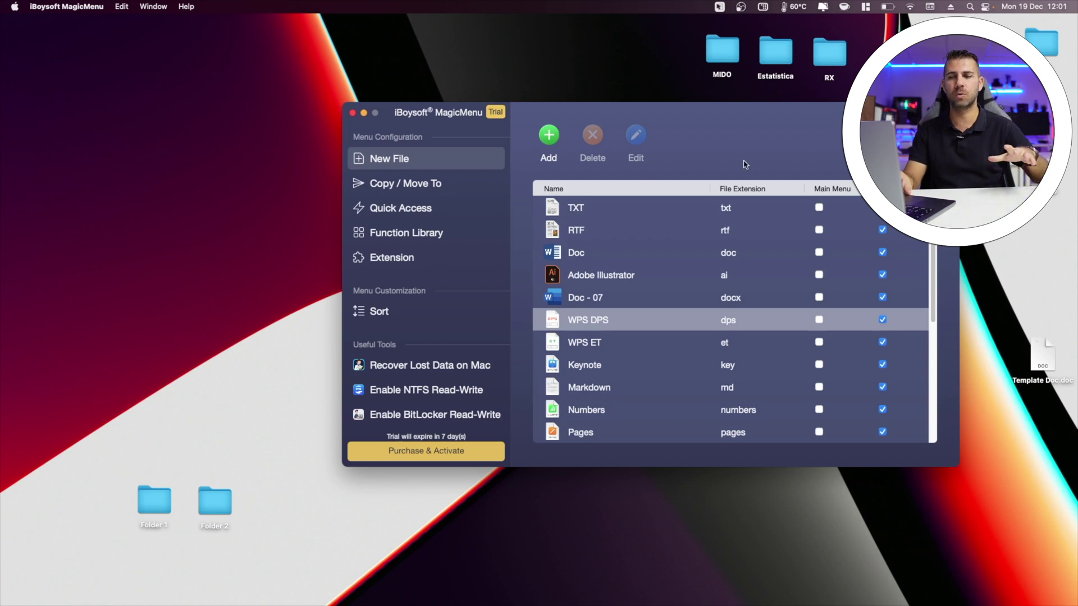
- Create a new TXT file on the desktop through the New File submenu
right_click(281, 250)
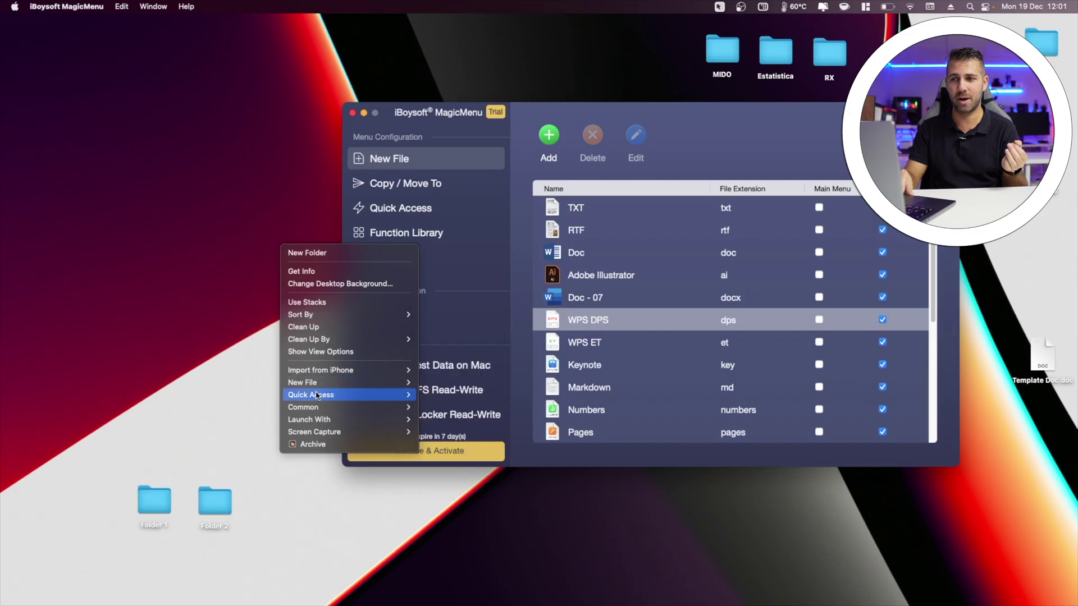
mouse_move(325, 387)
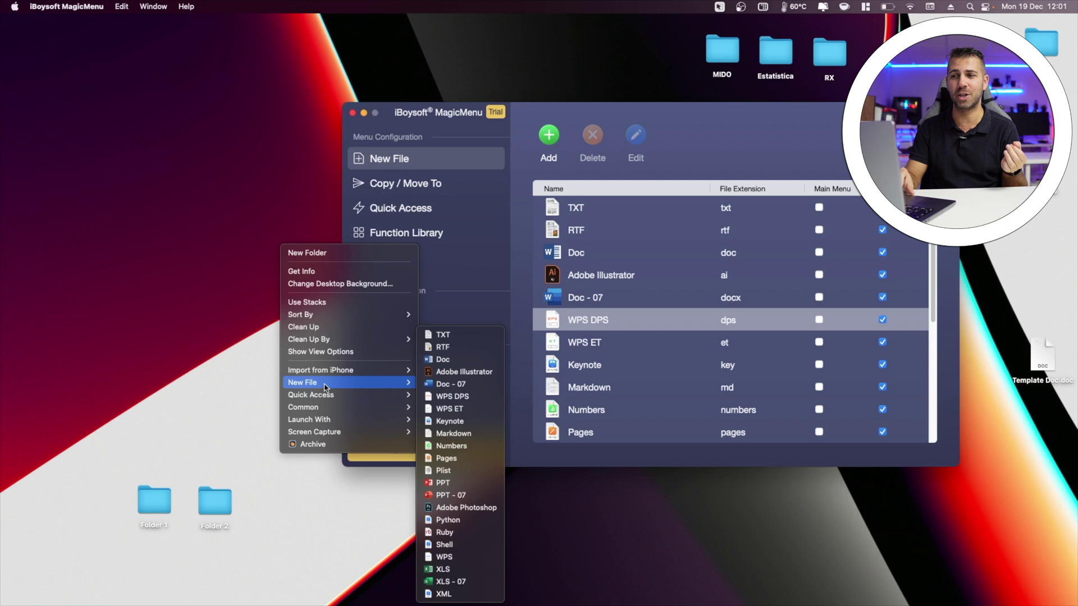
left_click(444, 335)
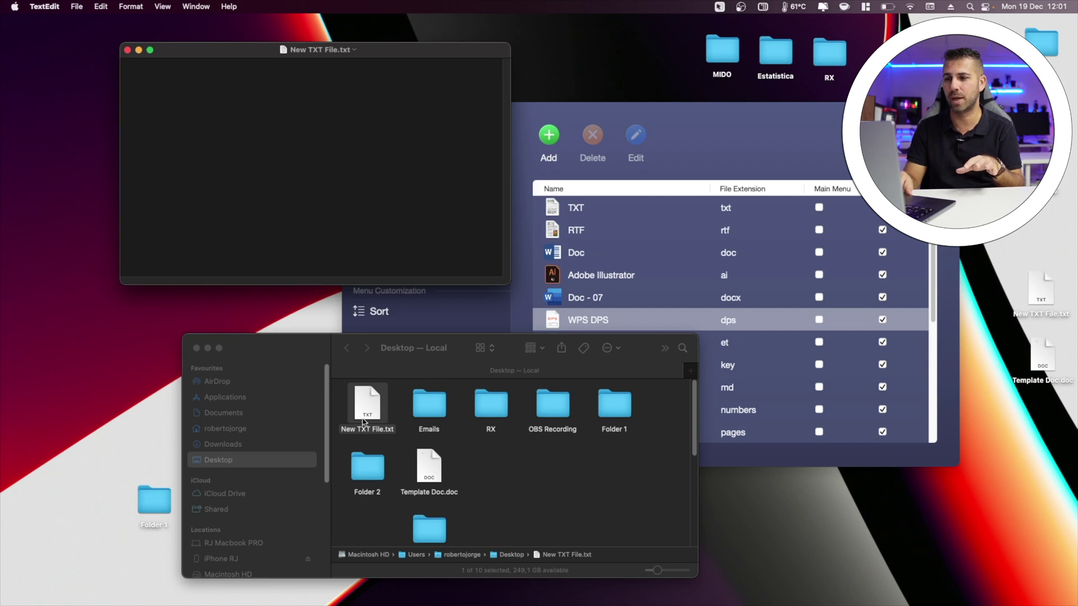
- Review the General and New File preferences of MagicMenu, including the automatic opening of new files, and close them
left_click(720, 7)
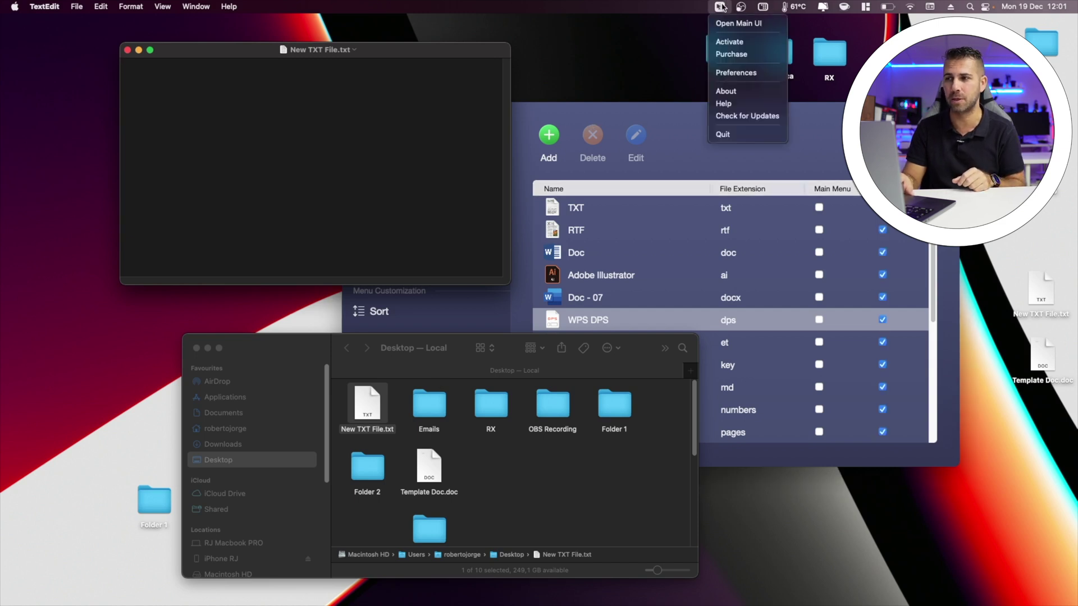
left_click(734, 73)
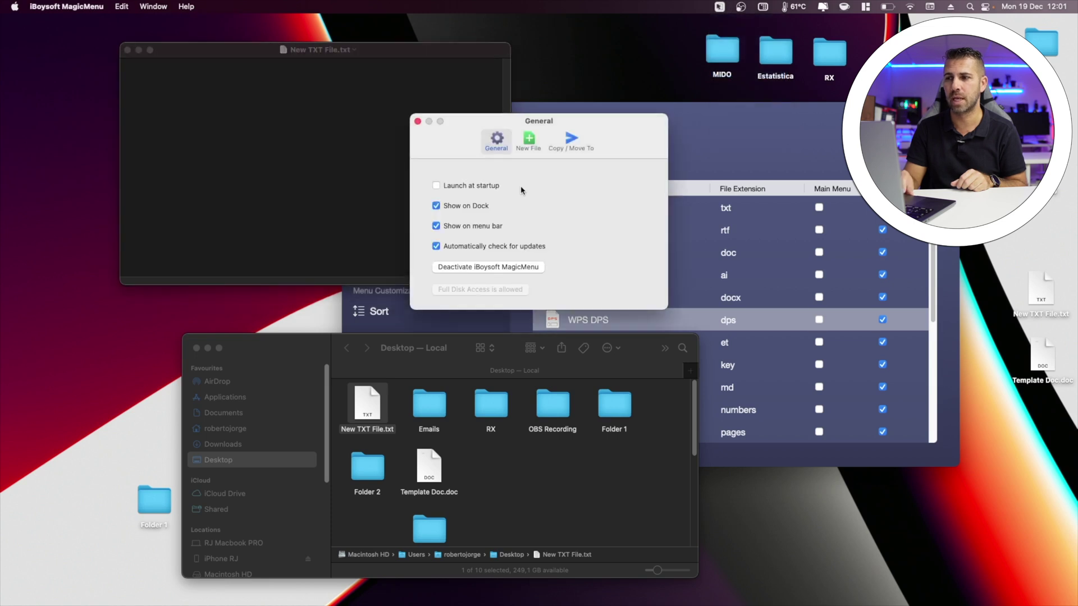
left_click(529, 142)
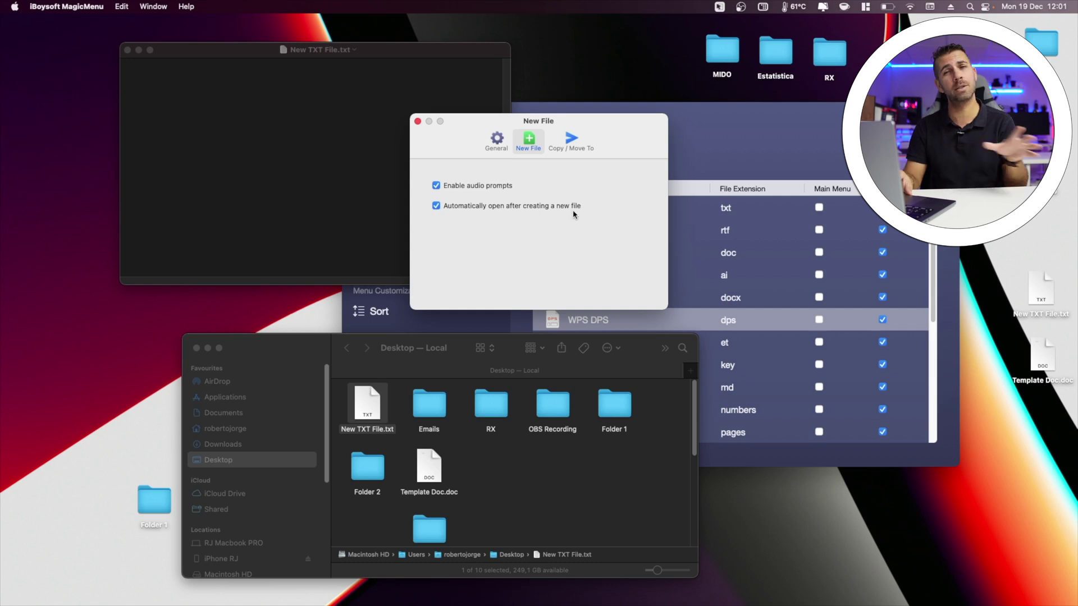
left_click(418, 122)
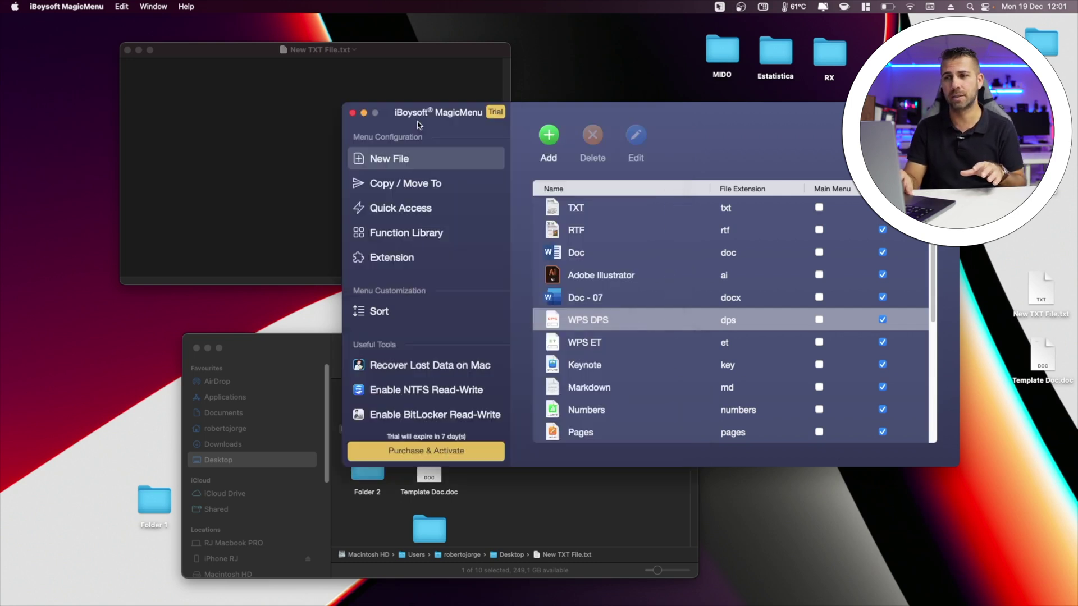
- Enter a short sample text in New TXT File.txt and close the document
left_click(258, 101)
type("Text")
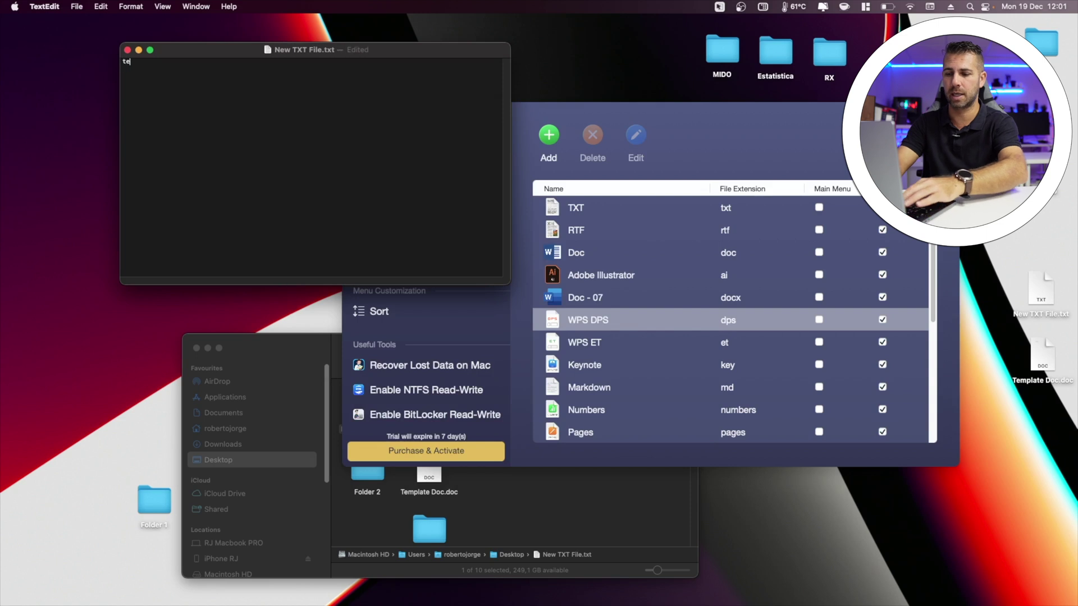
left_click(128, 50)
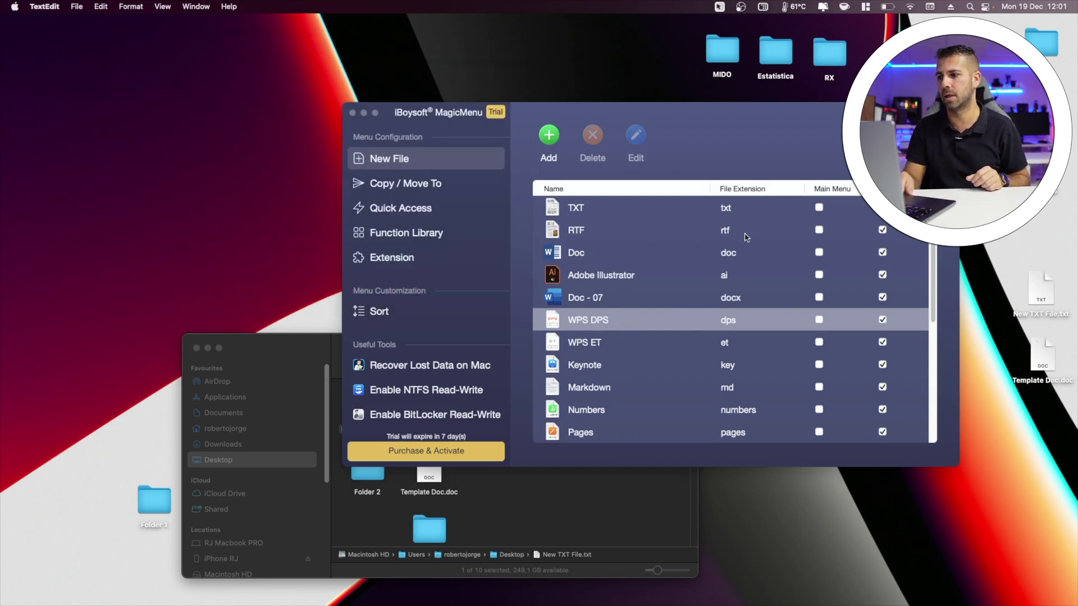
- Remove XML, XLS - 07, XLS, WPS, Shell, Ruby, Python and Adobe Photoshop from the New File submenu
left_click(1053, 240)
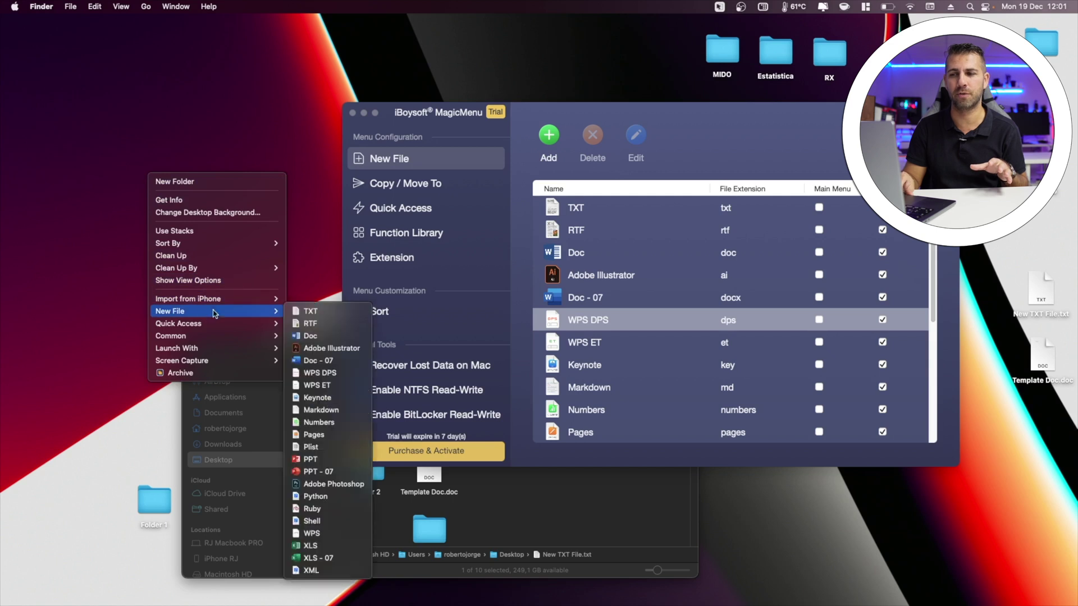
left_click(298, 97)
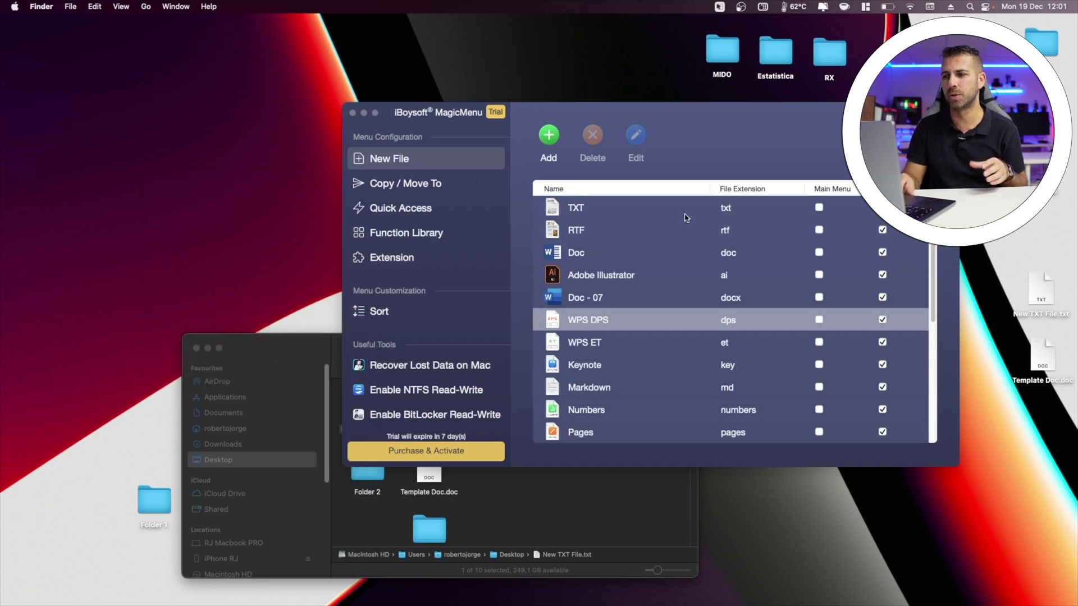
scroll(873, 286, "down", 10)
scroll(876, 290, "up", 1)
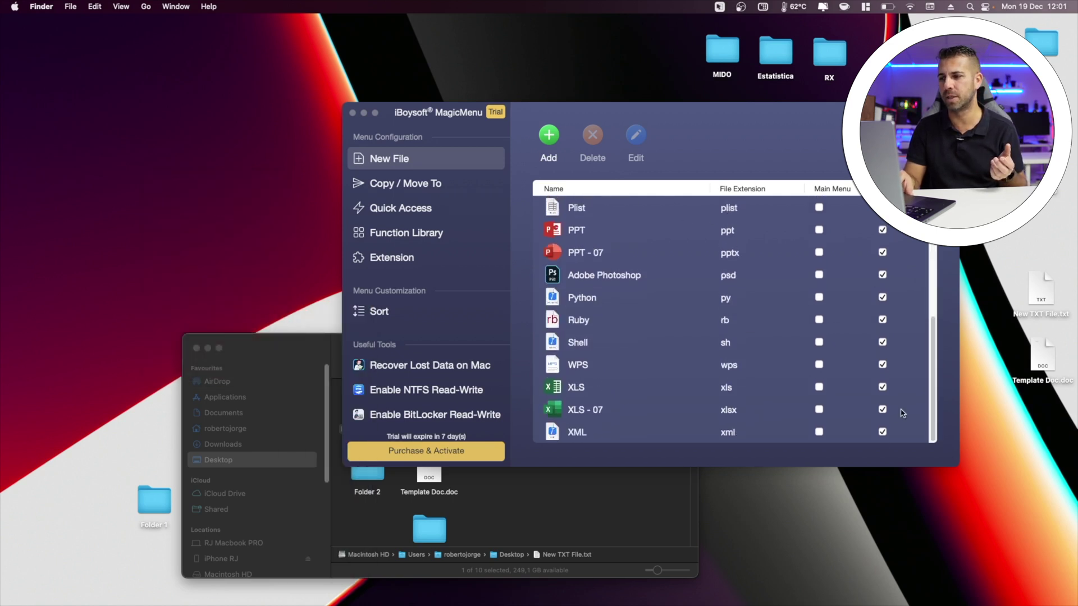
left_click(883, 432)
left_click(882, 410)
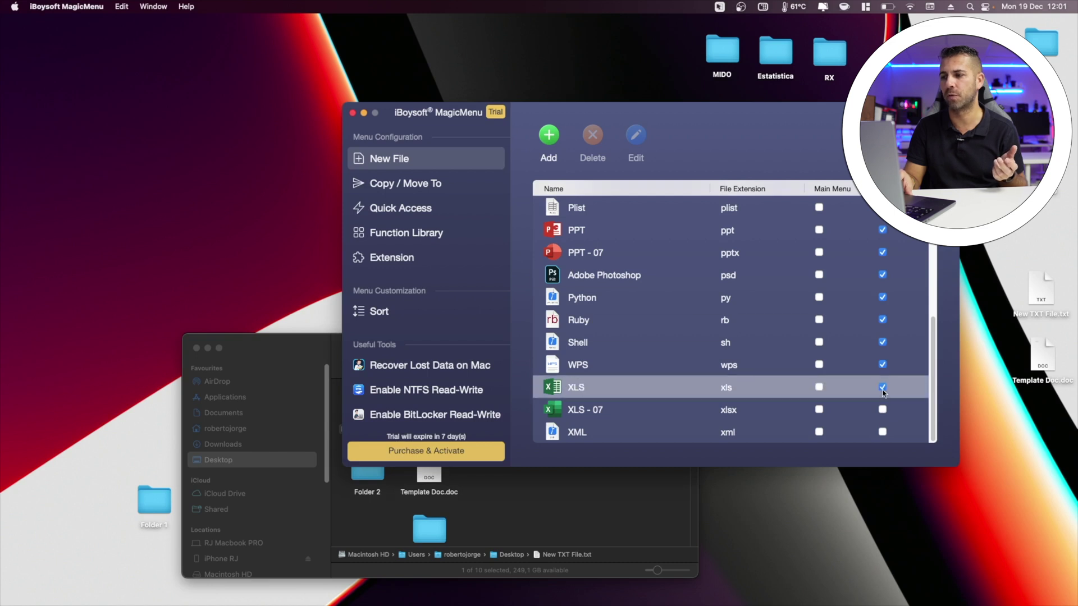
left_click(882, 342)
left_click(882, 320)
left_click(882, 275)
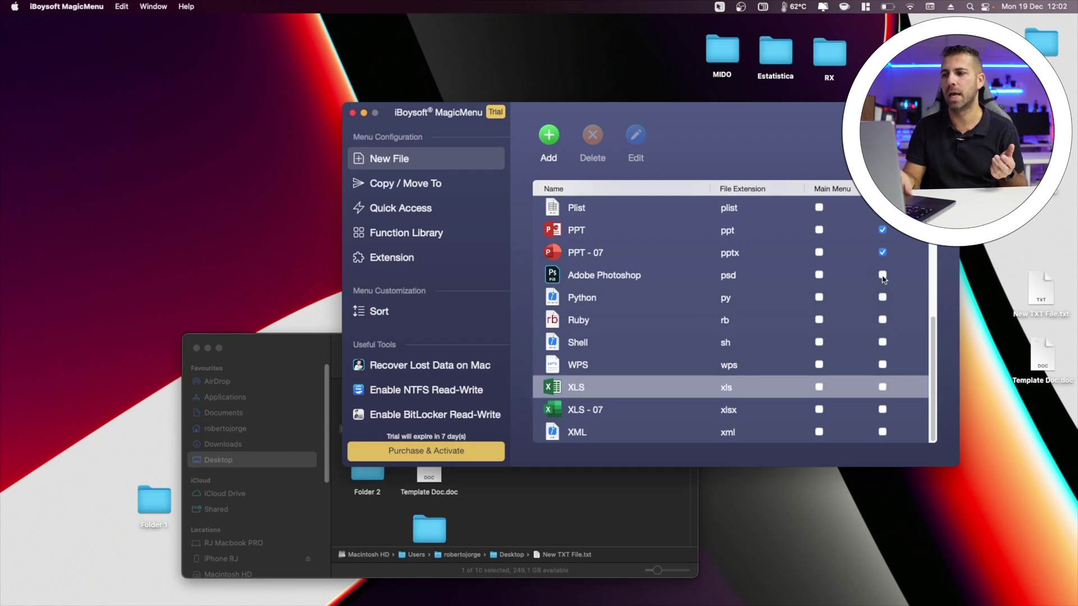
- Check which file types the desktop's New File submenu offers
right_click(147, 211)
mouse_move(224, 345)
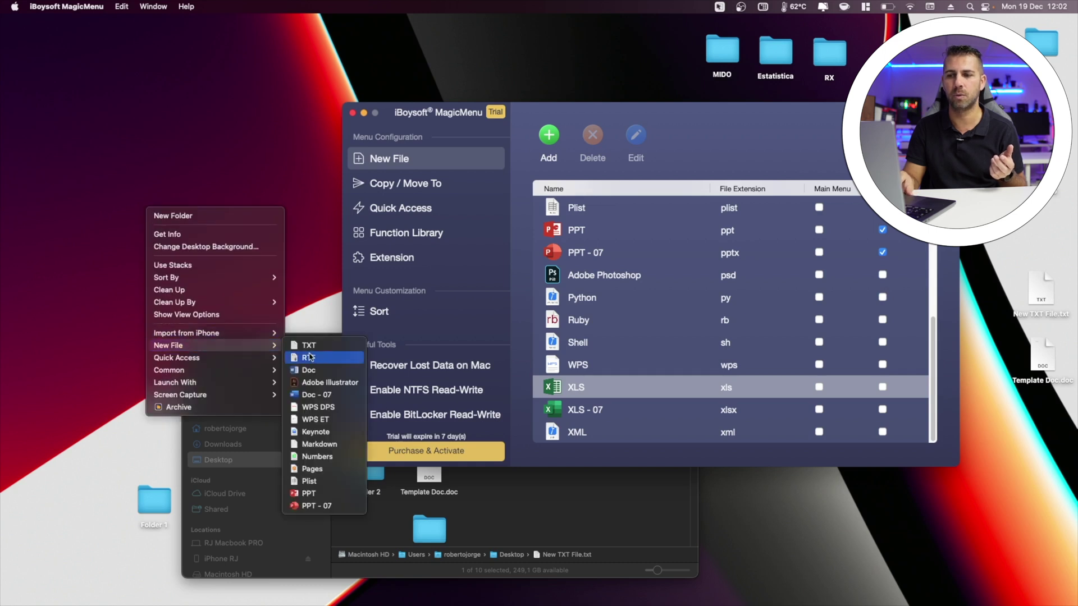
left_click(298, 249)
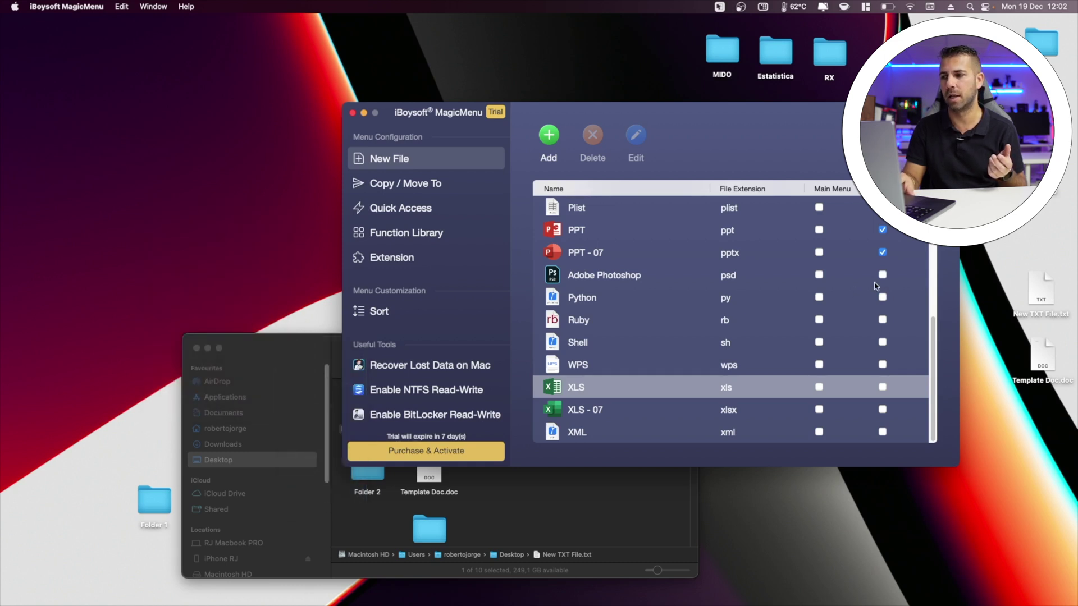
- Remove PPT - 07, PPT, Plist, Pages and Numbers from the New File submenu
left_click(882, 253)
scroll(882, 254, "up", 4)
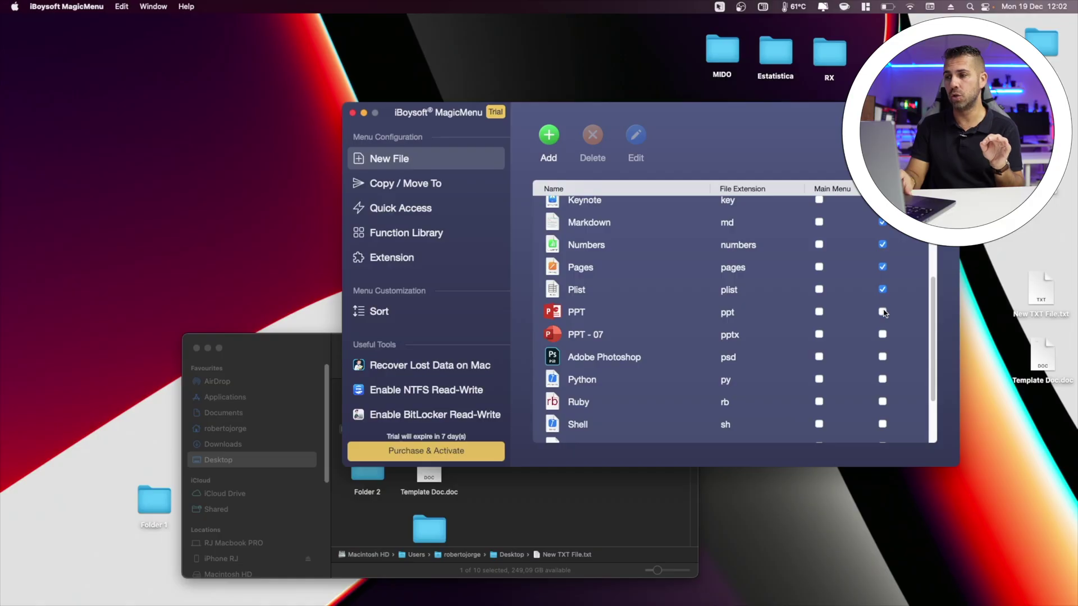
left_click(882, 289)
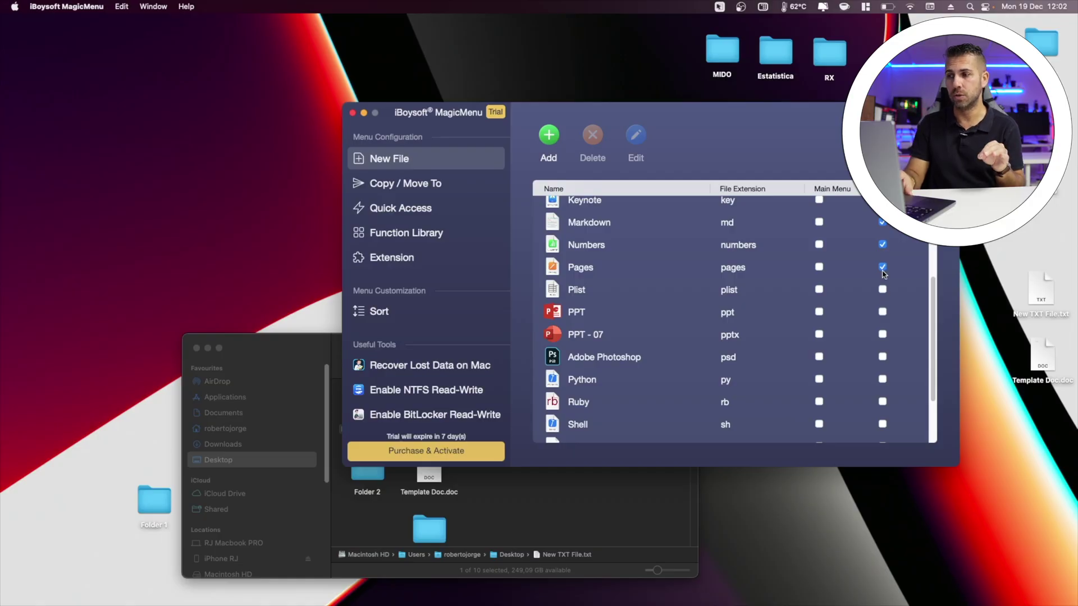
left_click(882, 245)
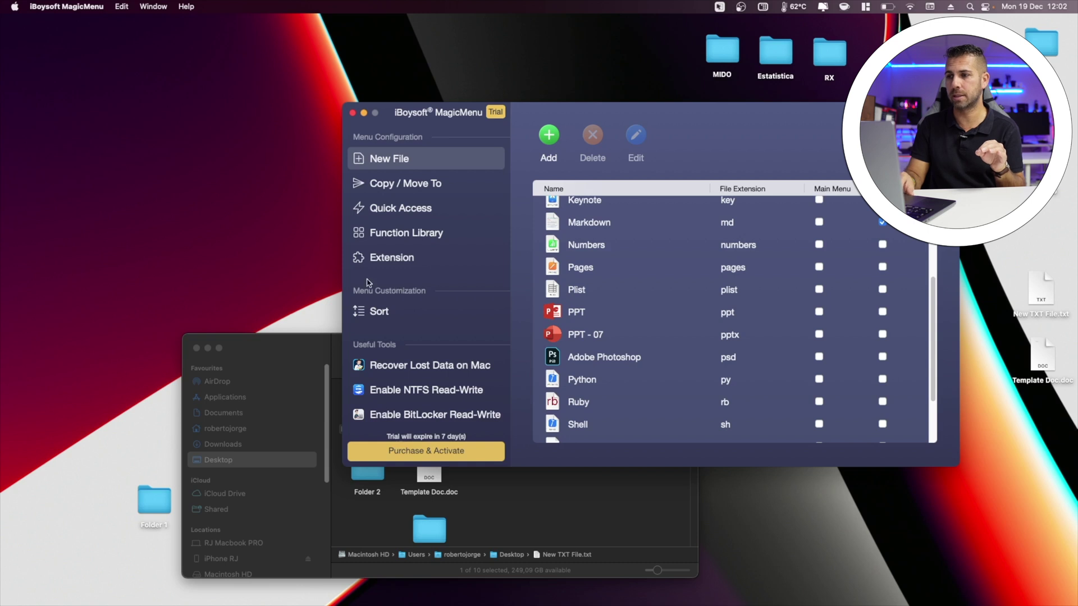
- Recheck the shortened New File submenu on the desktop and return to the file type list
right_click(143, 214)
mouse_move(205, 348)
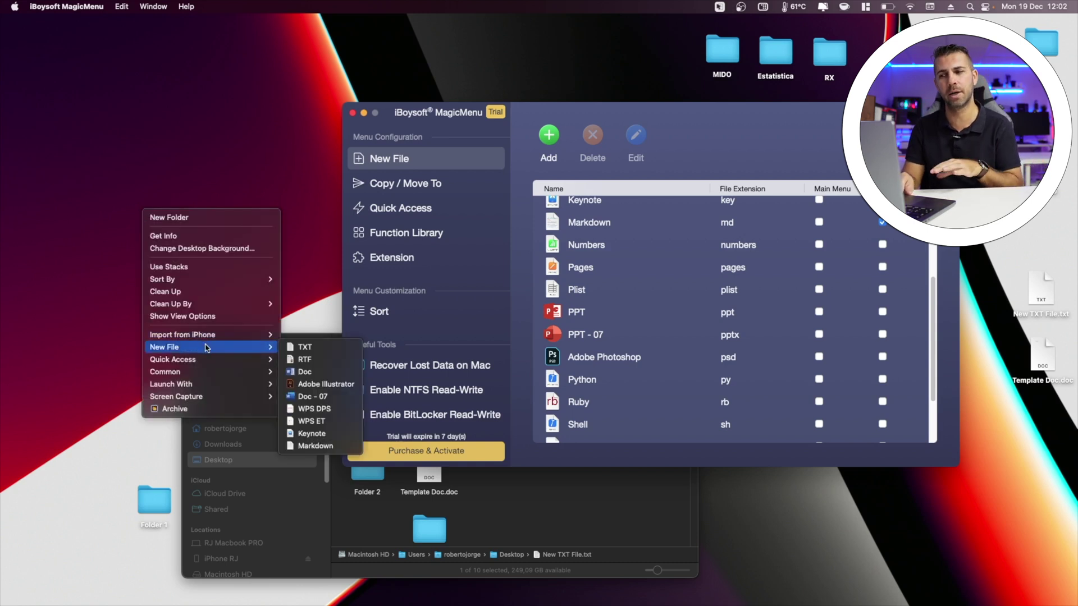
left_click(603, 230)
scroll(603, 230, "up", 3)
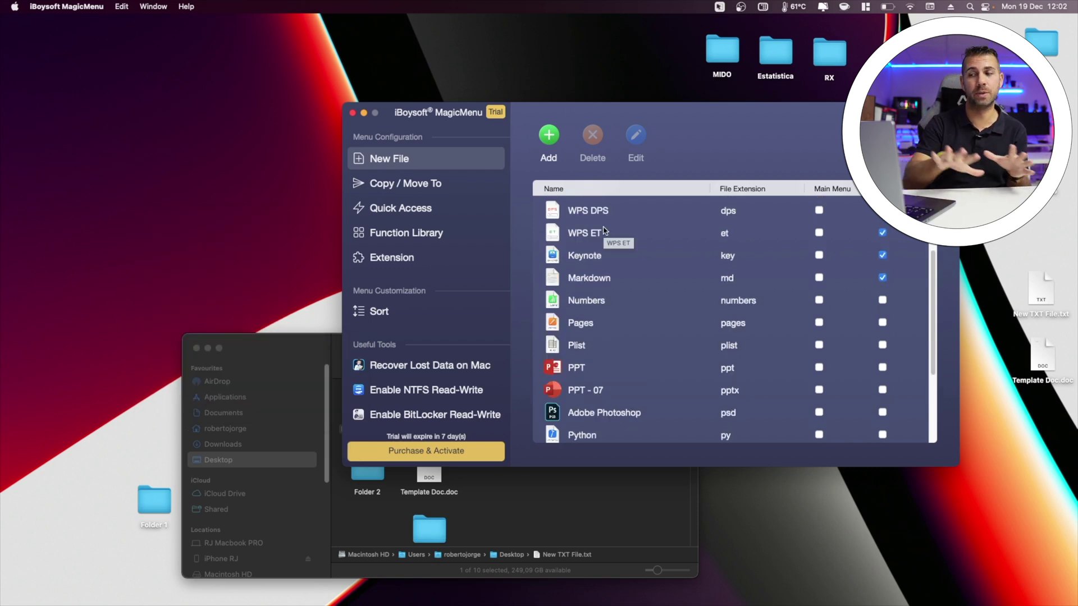
- Start a new template file entry, view the contents of Template Doc.doc in Word and close that document
left_click(548, 137)
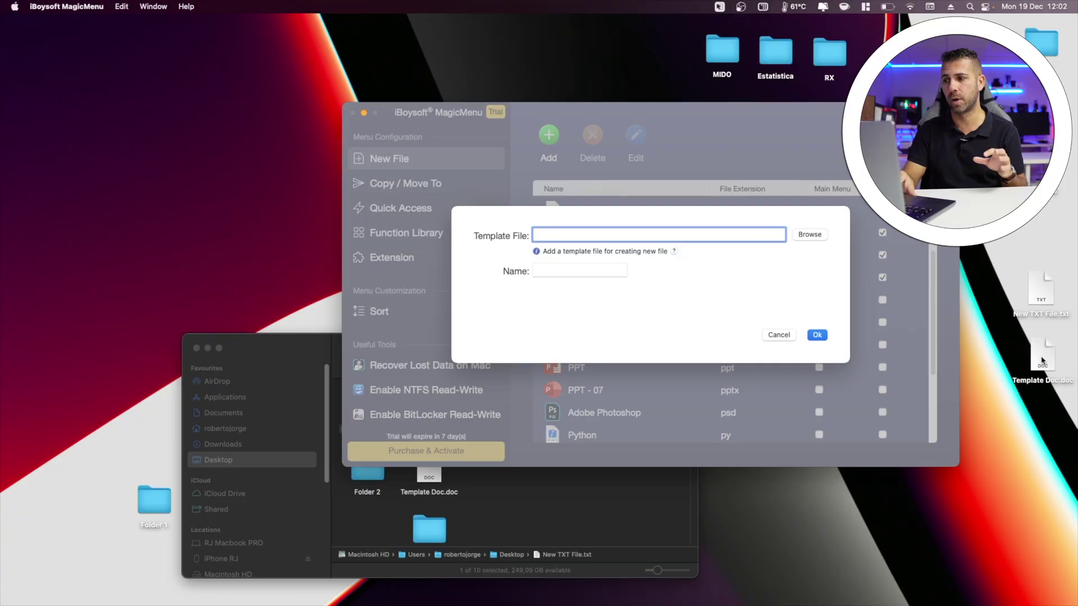
double_click(1042, 361)
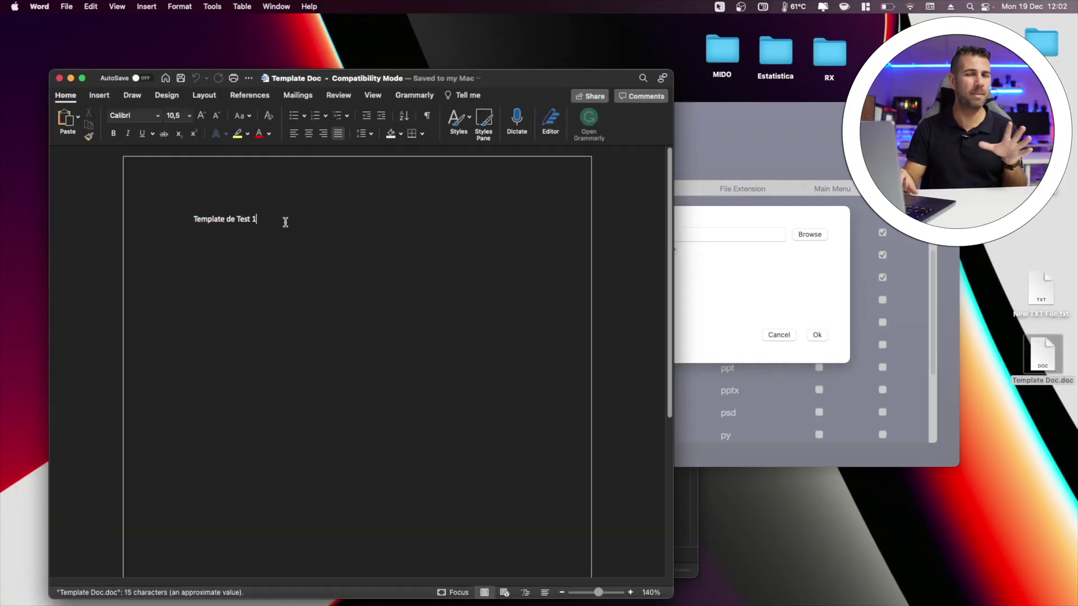
left_click(285, 221)
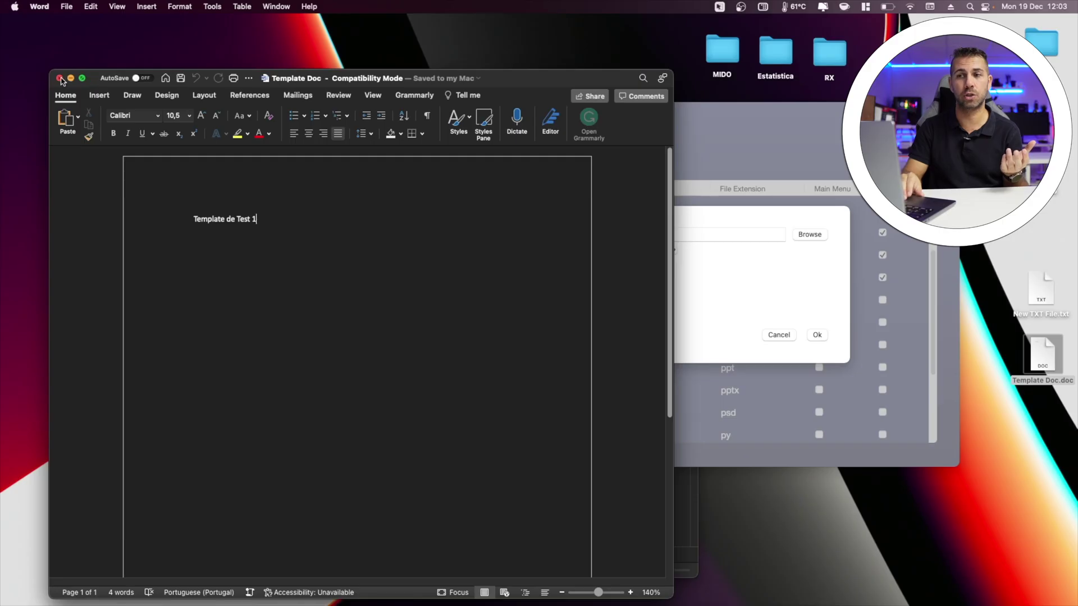
left_click(60, 78)
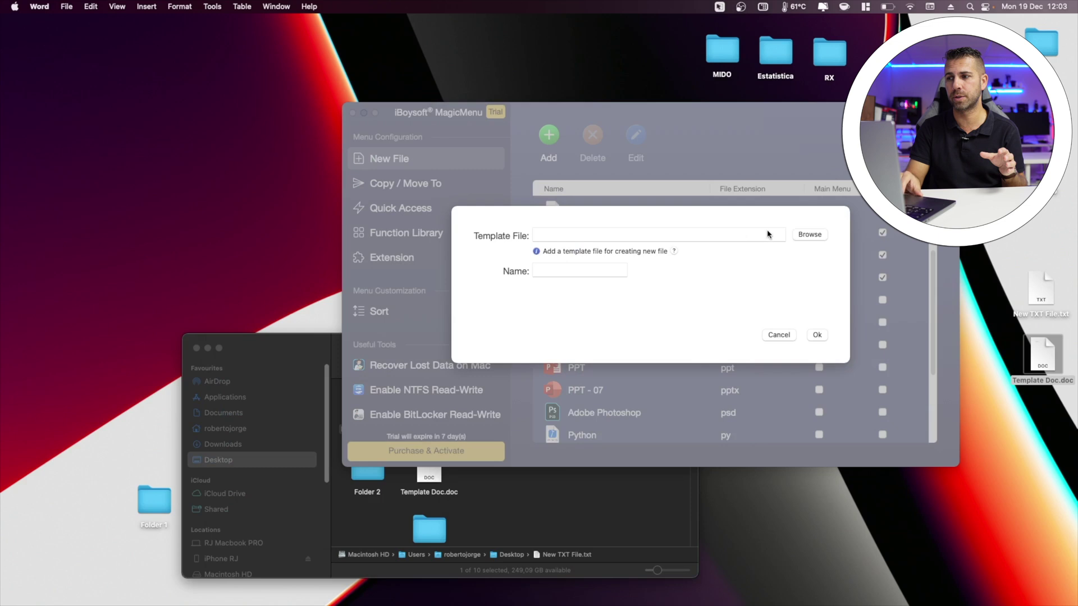
- Add Template Doc.doc from the Desktop as a new file template named Template RJ
left_click(741, 234)
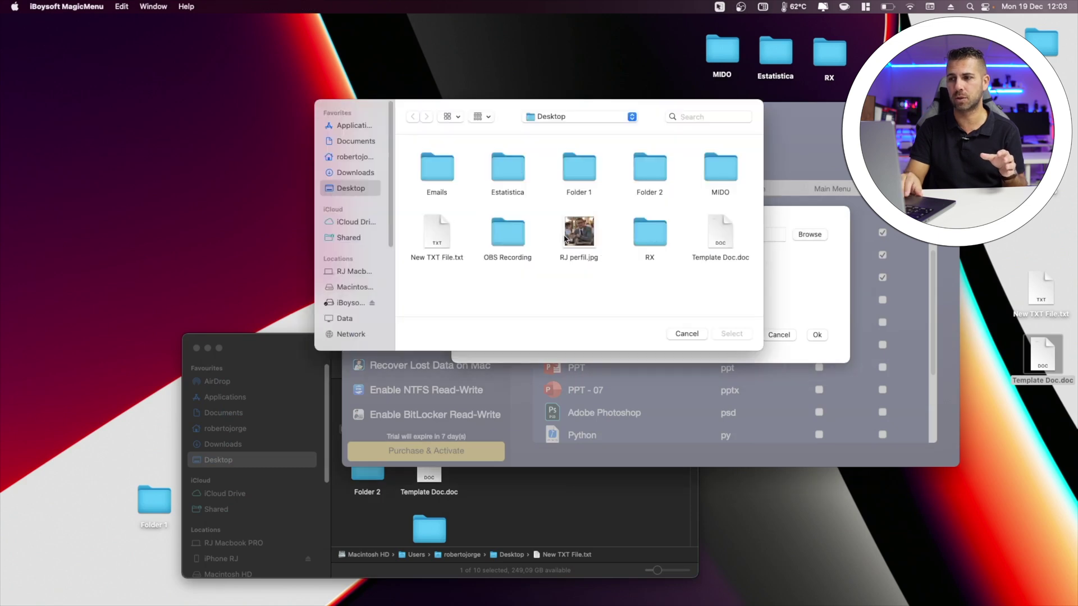
left_click(727, 236)
left_click(732, 334)
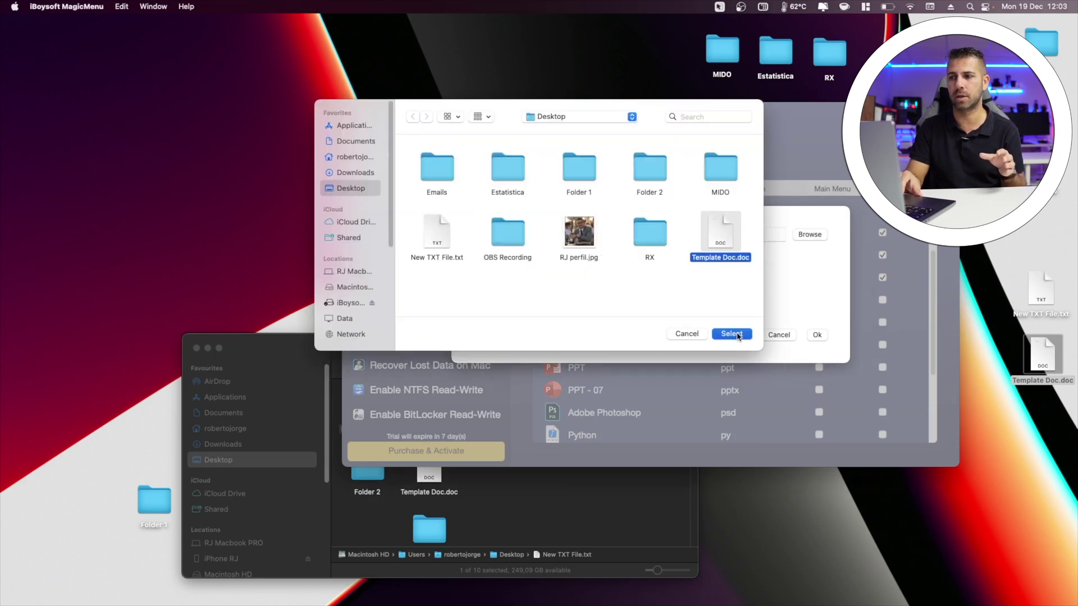
left_click(564, 271)
double_click(564, 271)
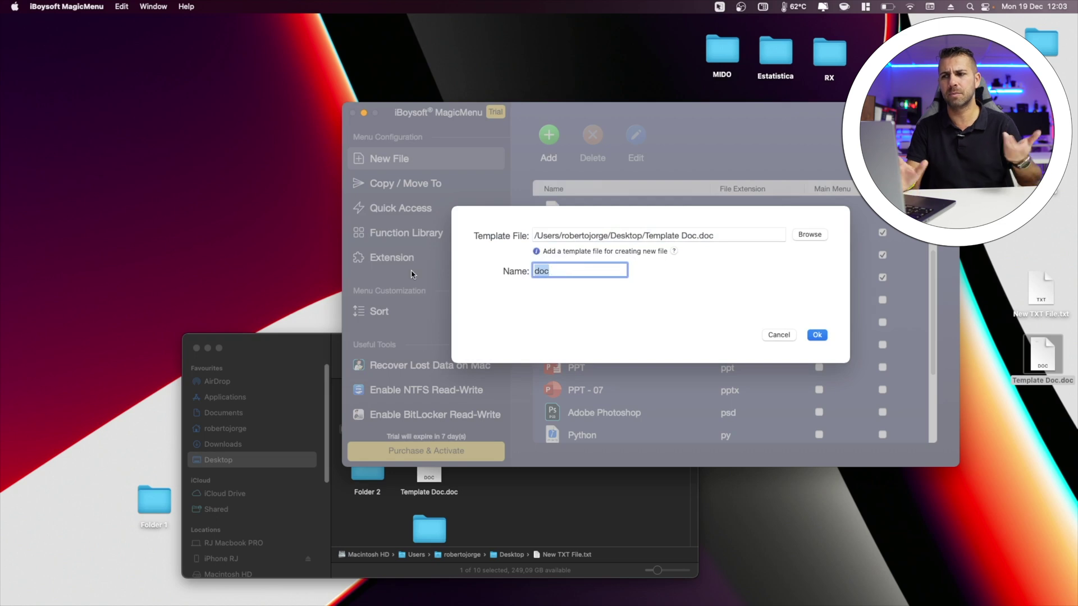
type("Template")
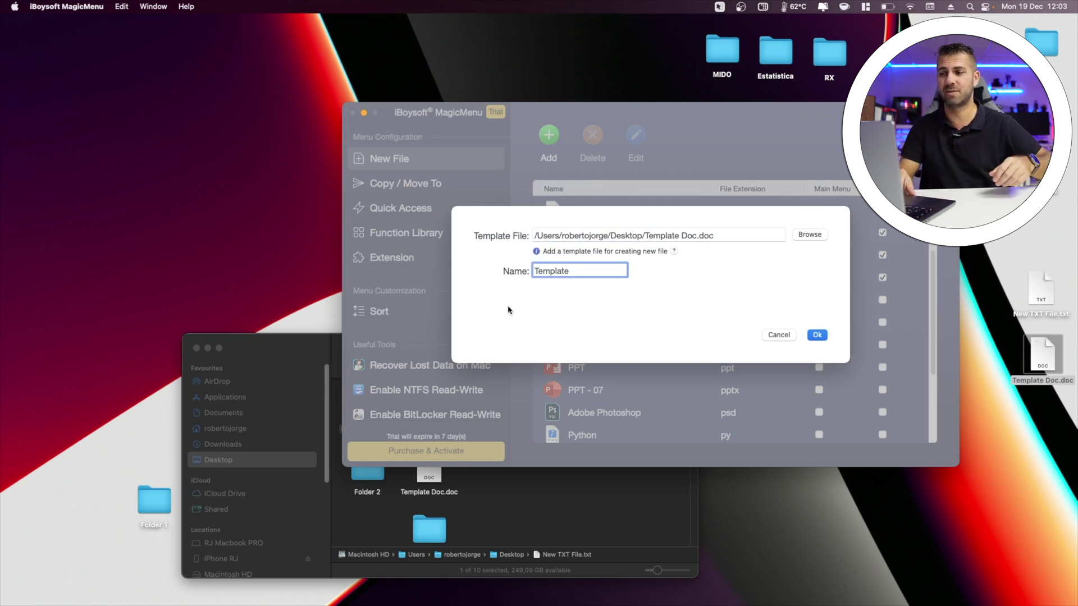
type(" RJ")
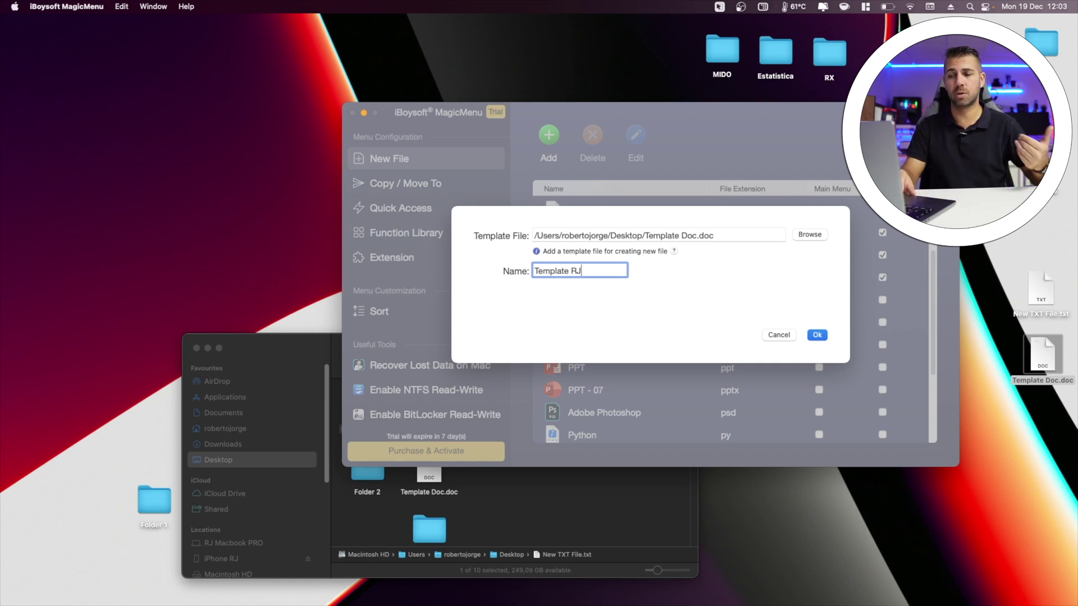
left_click(810, 335)
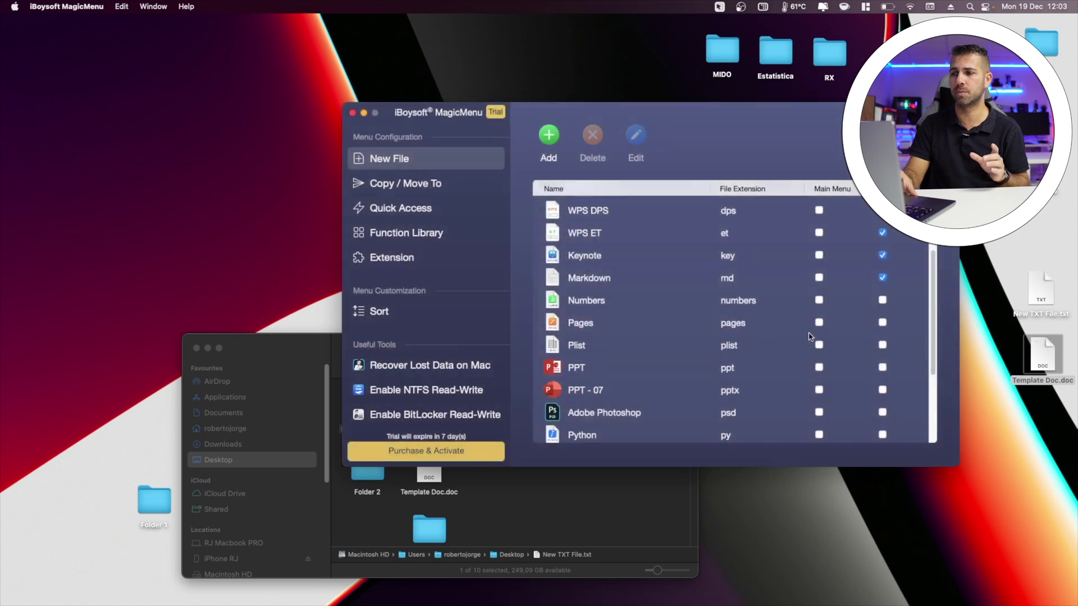
- Locate Template RJ in the file type list and create a new desktop file from it through the New File submenu
scroll(809, 336, "up", 5)
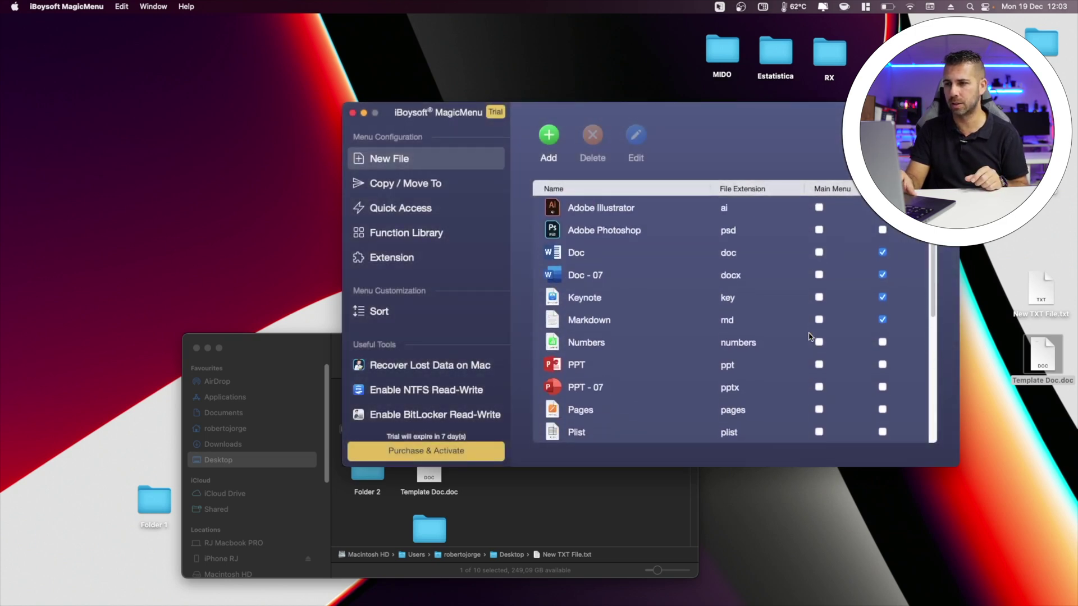
scroll(705, 283, "down", 5)
left_click(588, 303)
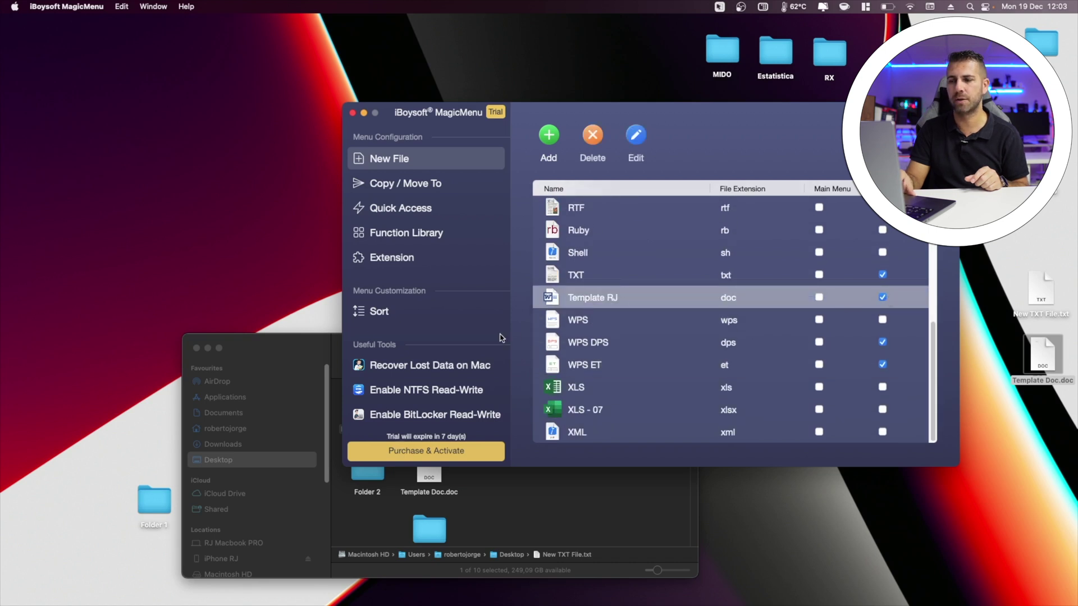
right_click(130, 195)
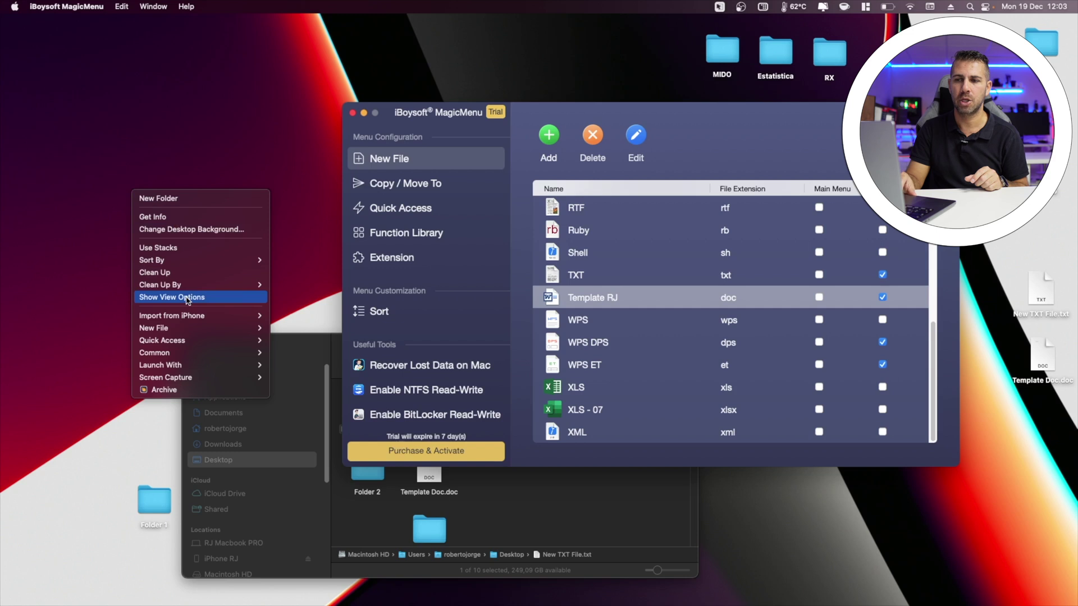
mouse_move(176, 327)
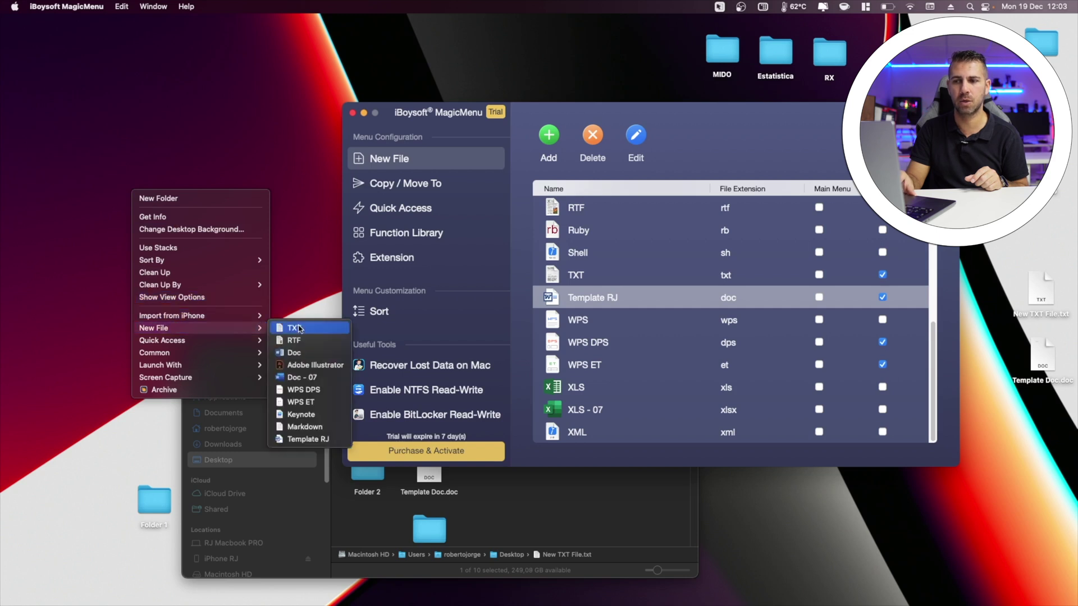
left_click(301, 440)
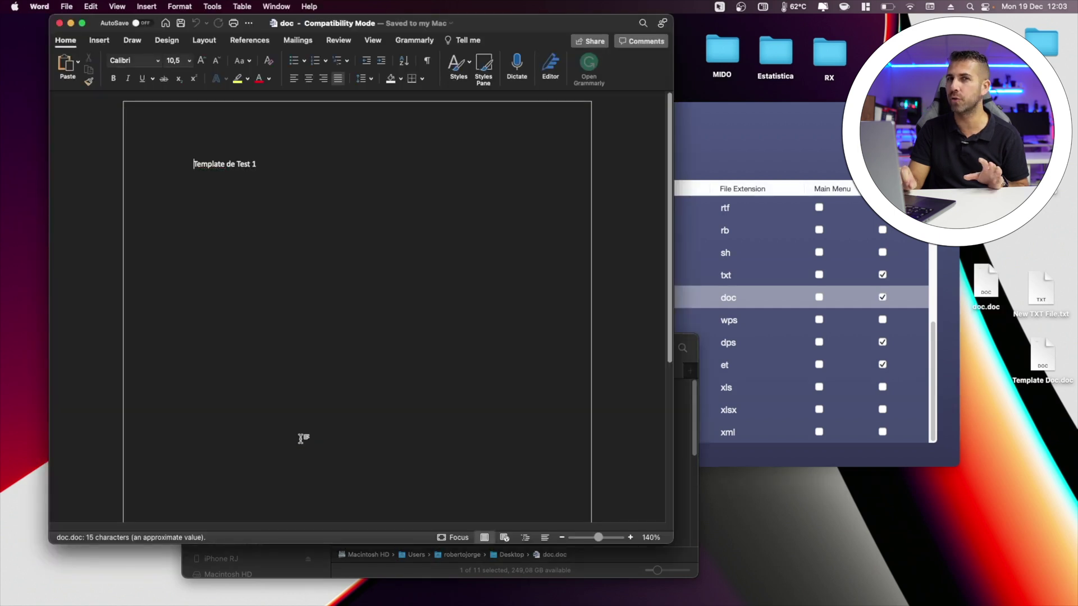
- Check doc.doc on the desktop and its template text in Word, and close the document
left_click(981, 283)
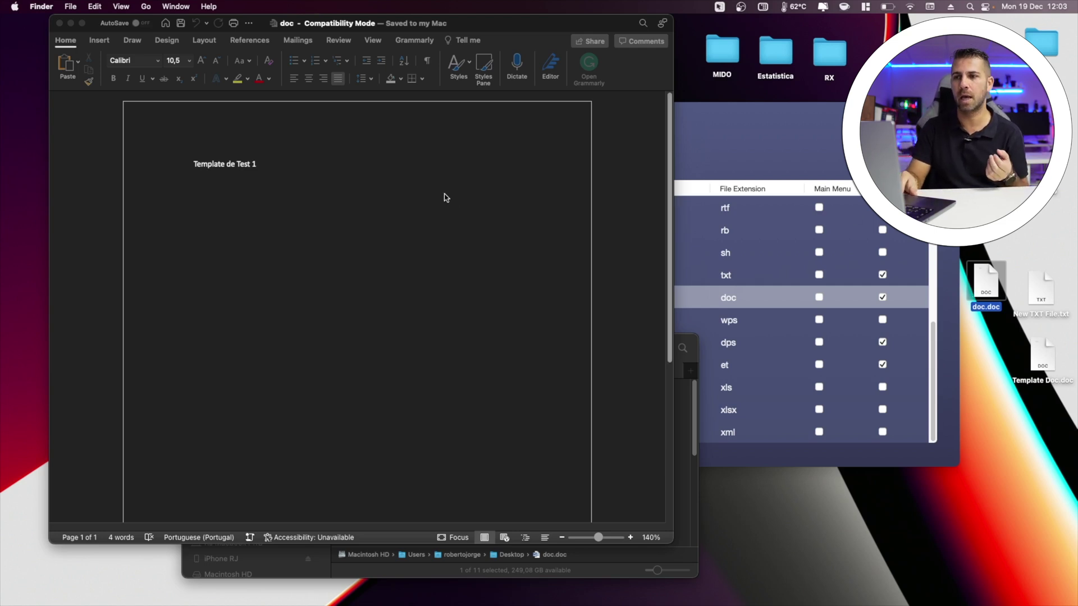
left_click(269, 174)
left_click(269, 164)
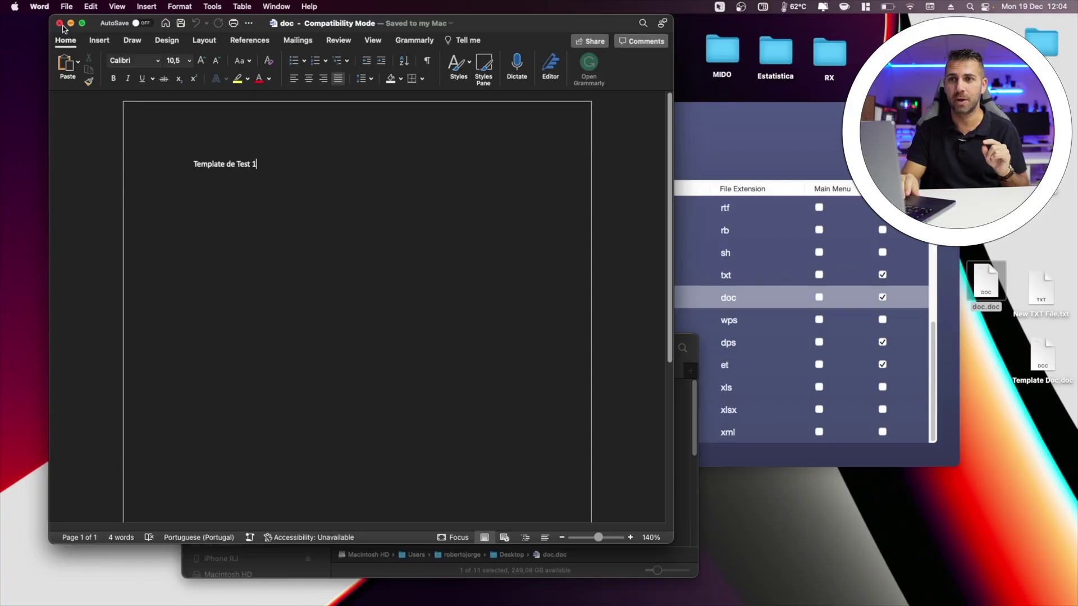
left_click(60, 26)
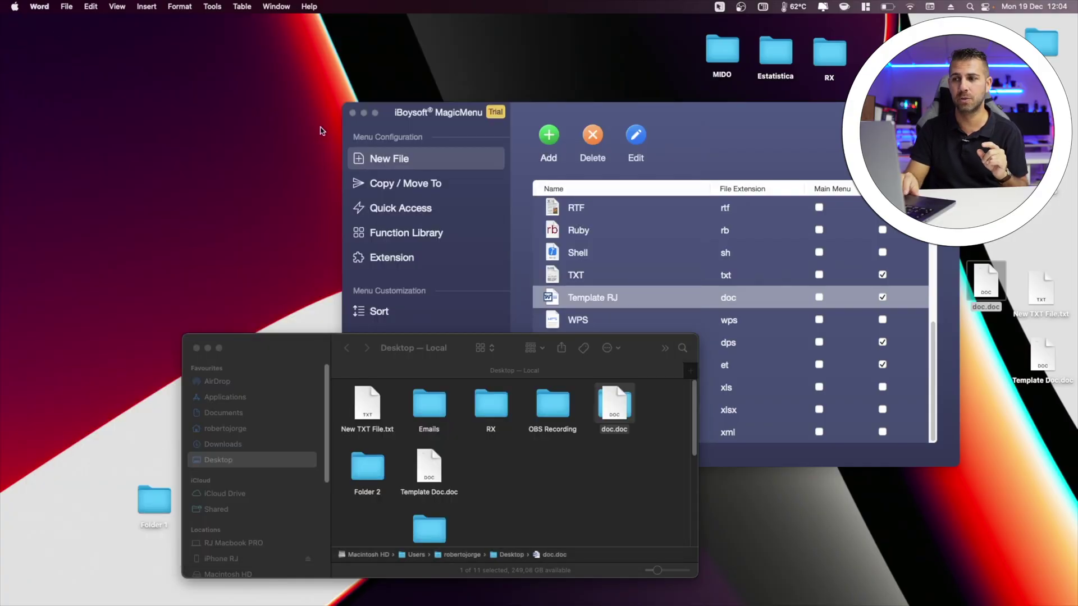
- Switch Template RJ from the submenu to the main menu and check its entry in the desktop context menu
left_click(692, 123)
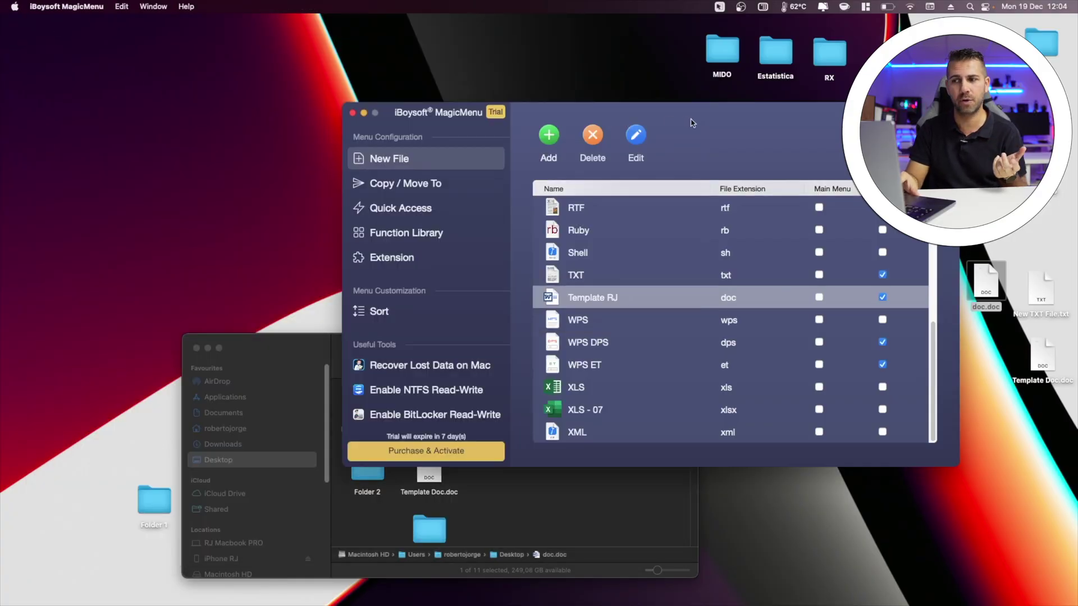
left_click(819, 298)
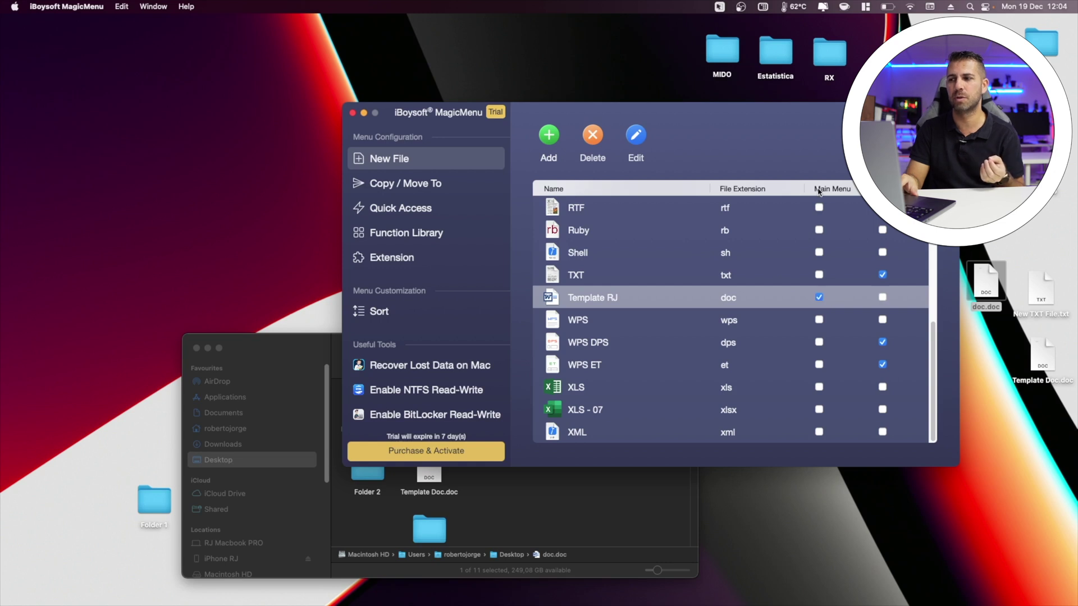
right_click(199, 235)
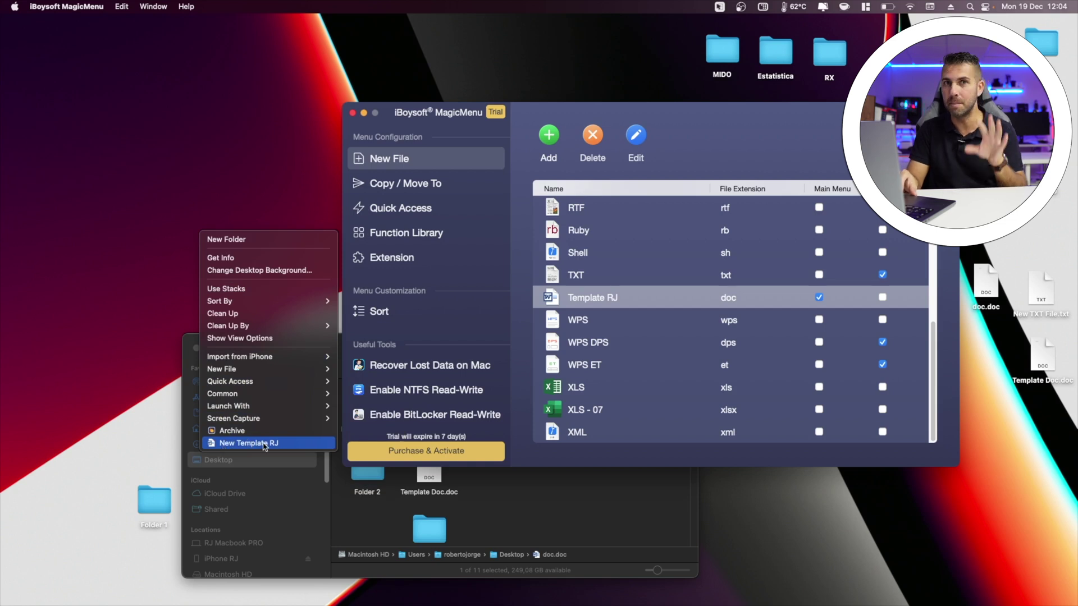
left_click(677, 235)
- Add Adobe Photoshop to the main menu and check its entry in the desktop context menu
scroll(677, 235, "up", 5)
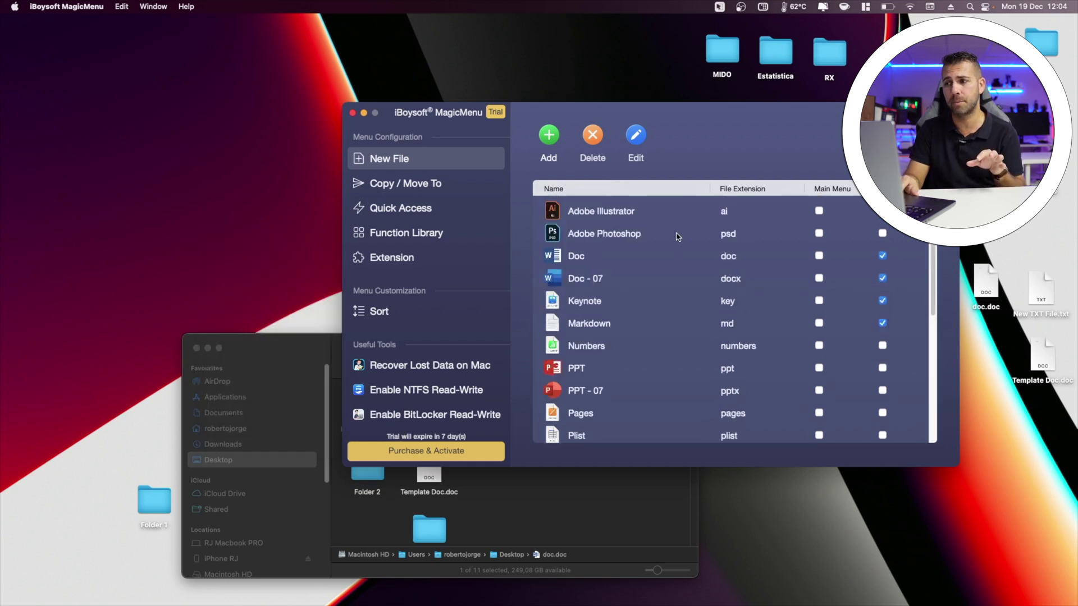
left_click(819, 231)
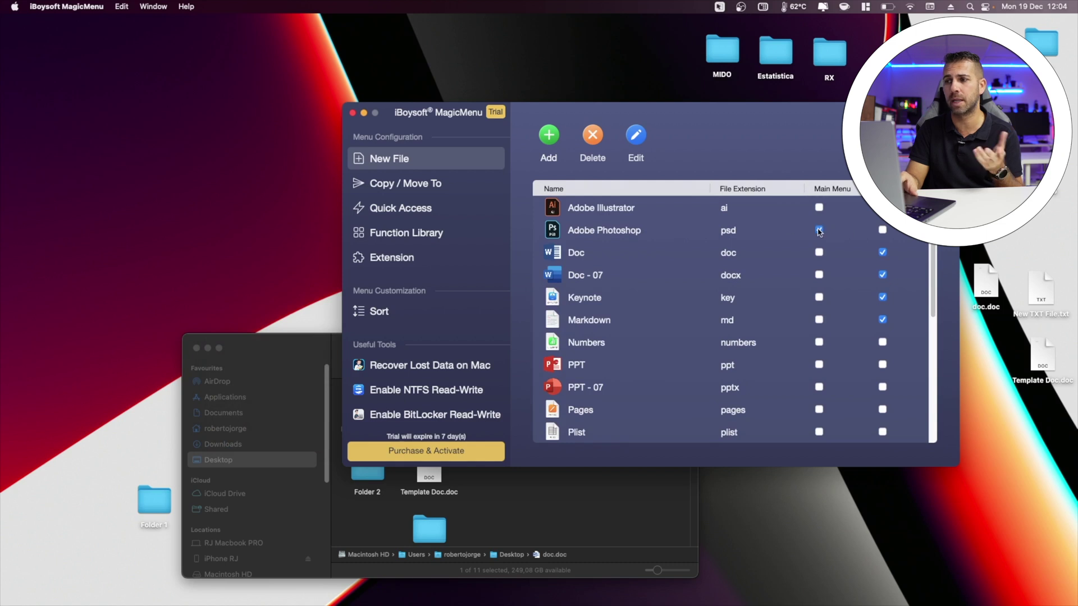
right_click(123, 128)
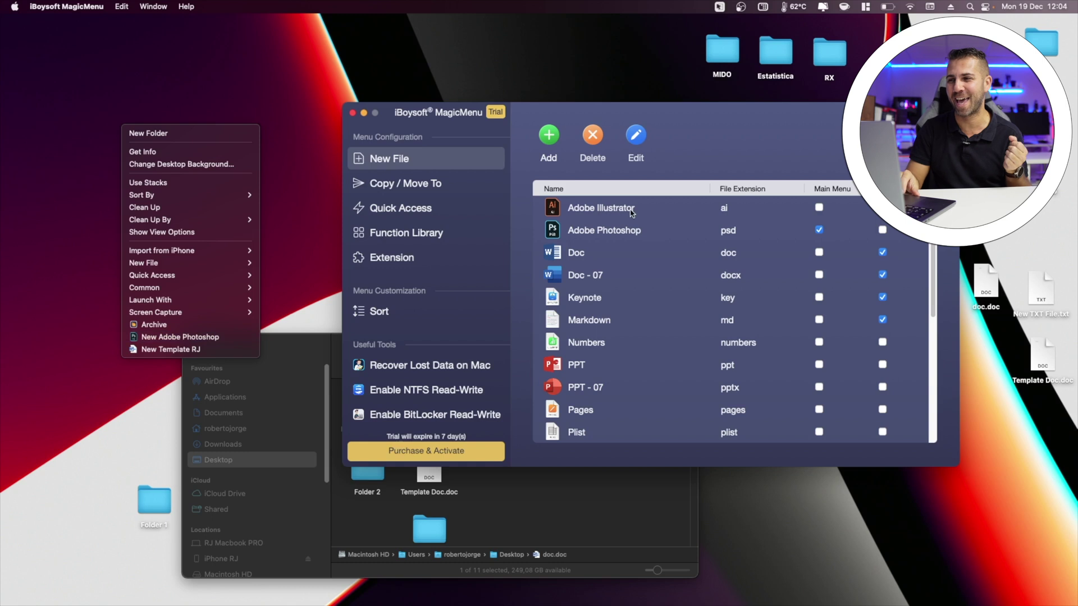
left_click(623, 231)
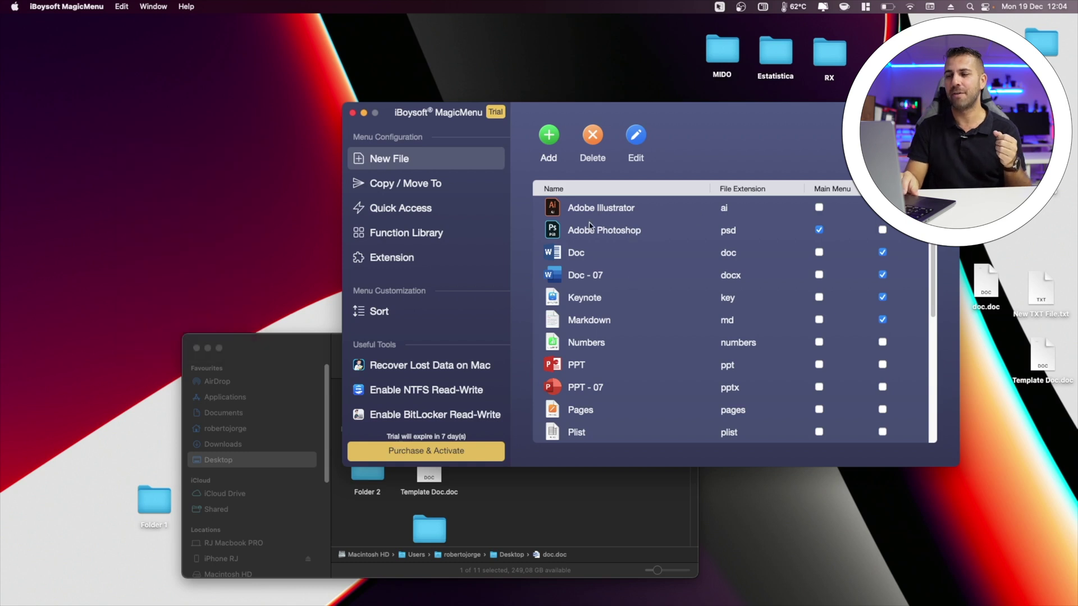
- Rename the Template RJ entry as New Display and check the name in the desktop context menu
left_click(620, 231)
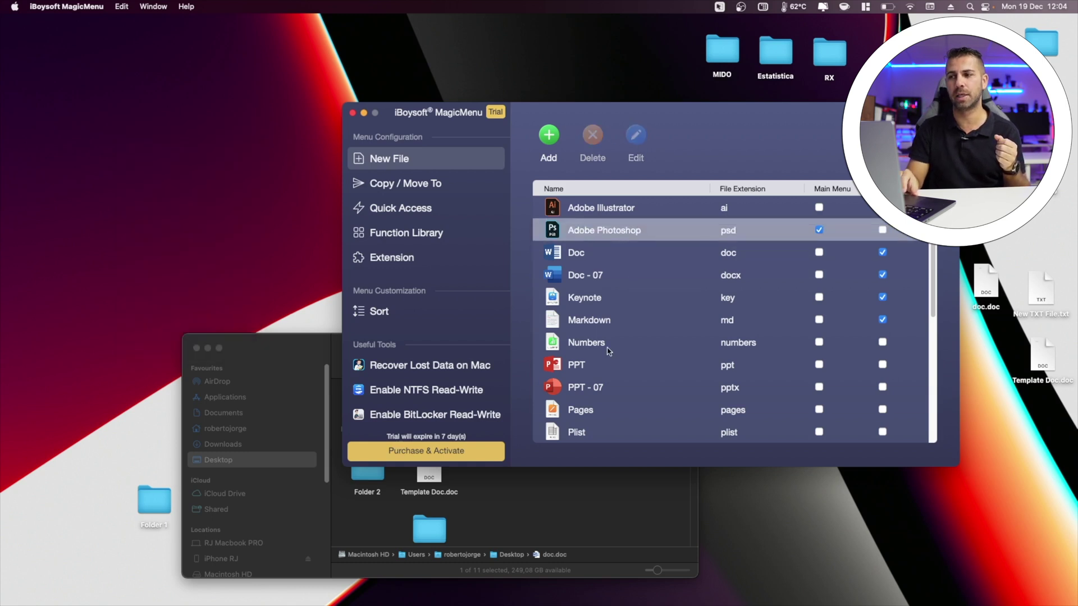
scroll(652, 274, "down", 10)
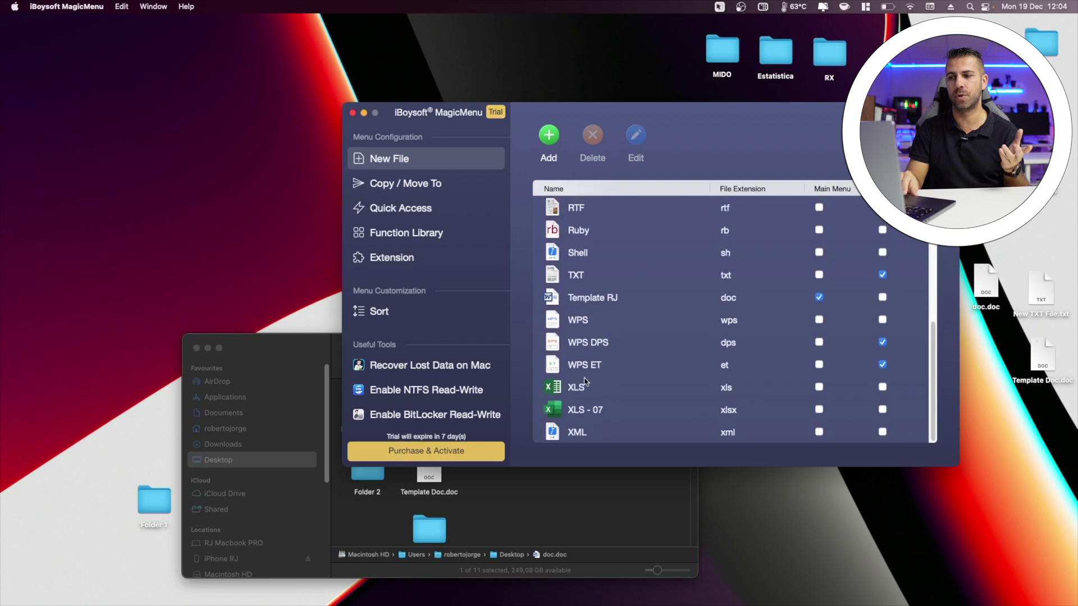
left_click(612, 358)
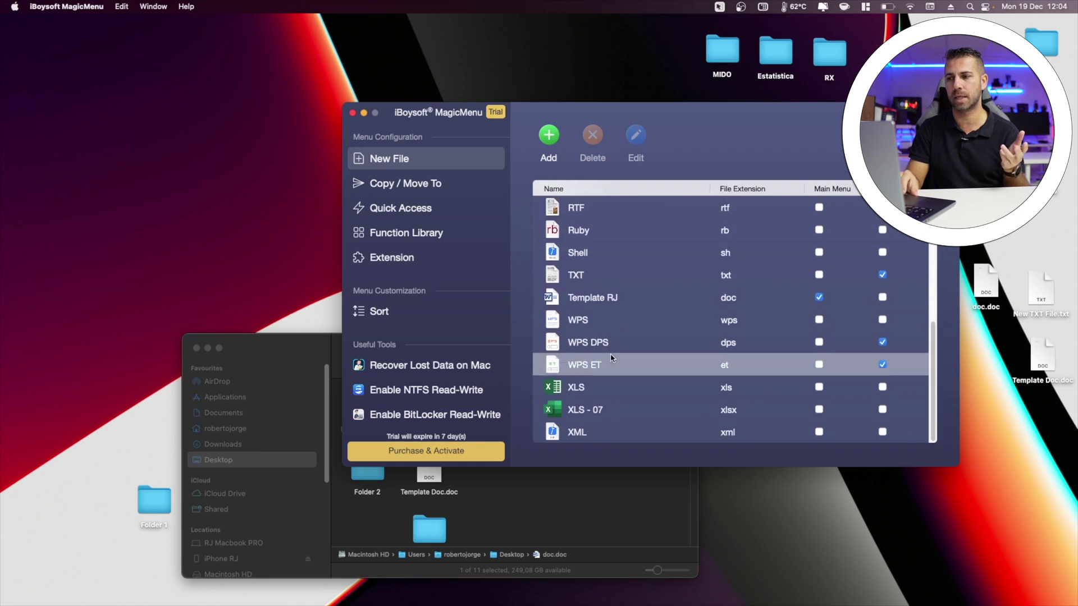
left_click(600, 305)
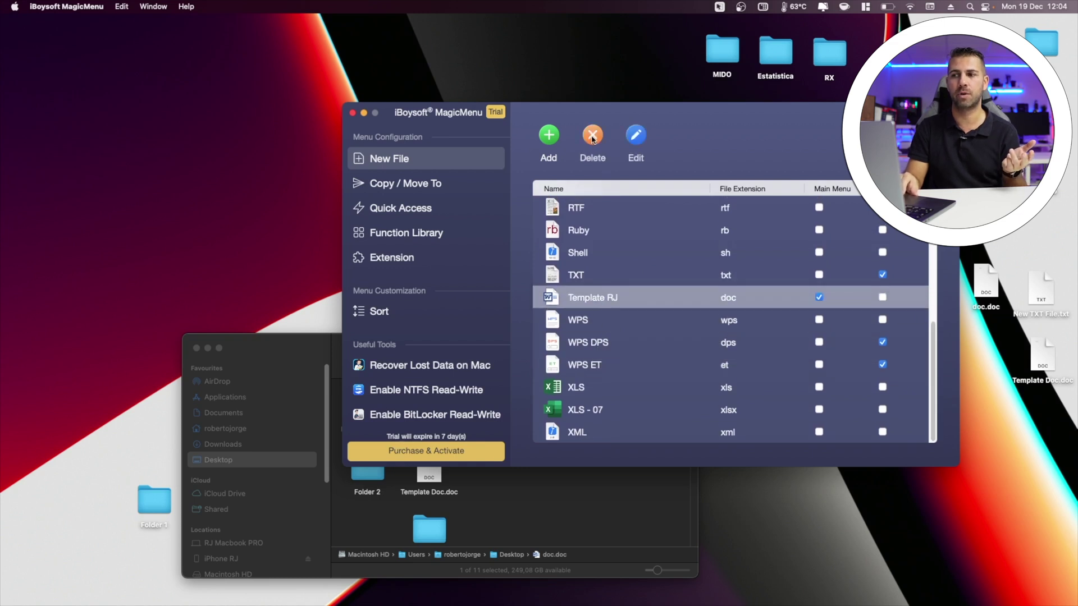
left_click(635, 136)
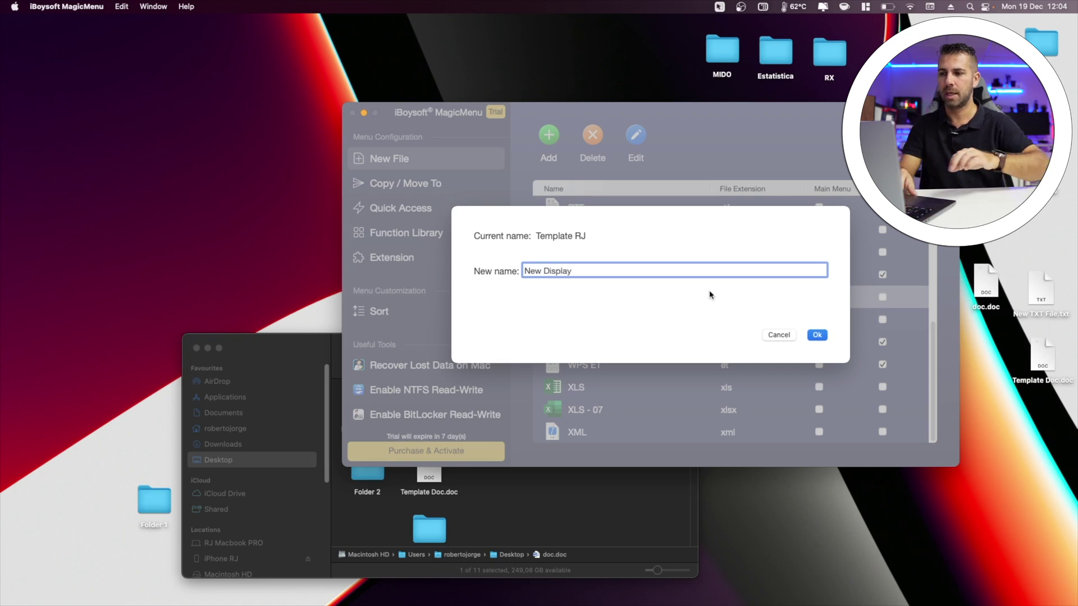
left_click(815, 336)
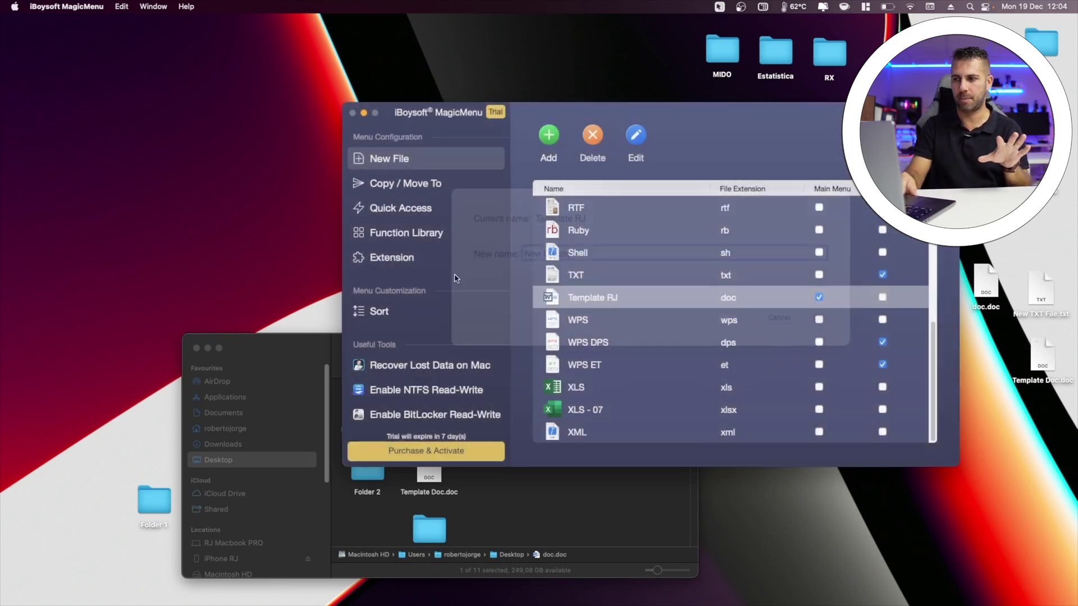
right_click(155, 202)
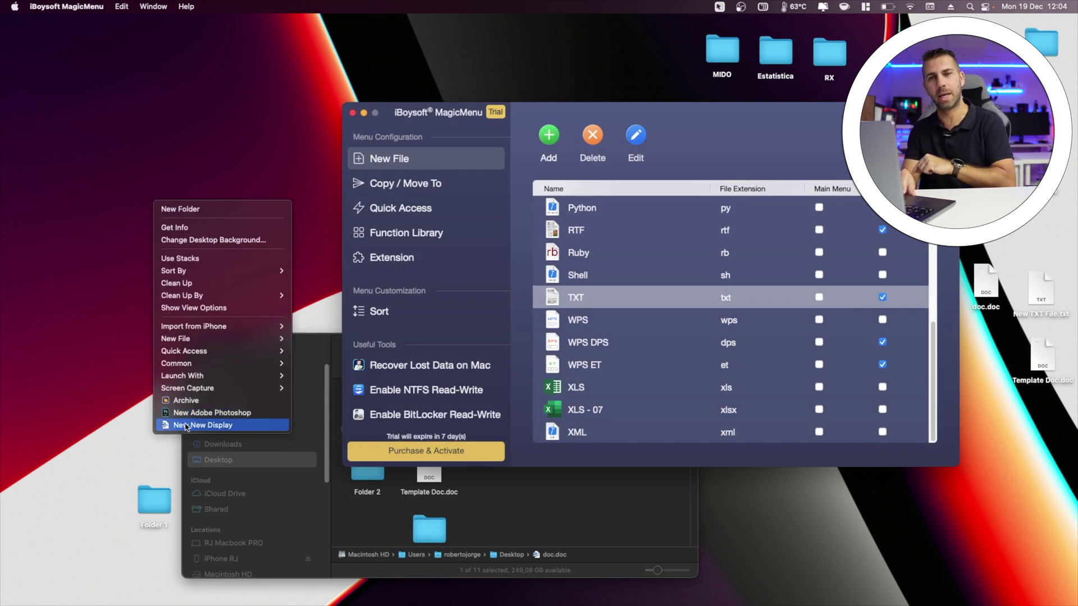
left_click(190, 155)
- Rename the New Display entry as Template and check the name in the desktop context menu
left_click(643, 139)
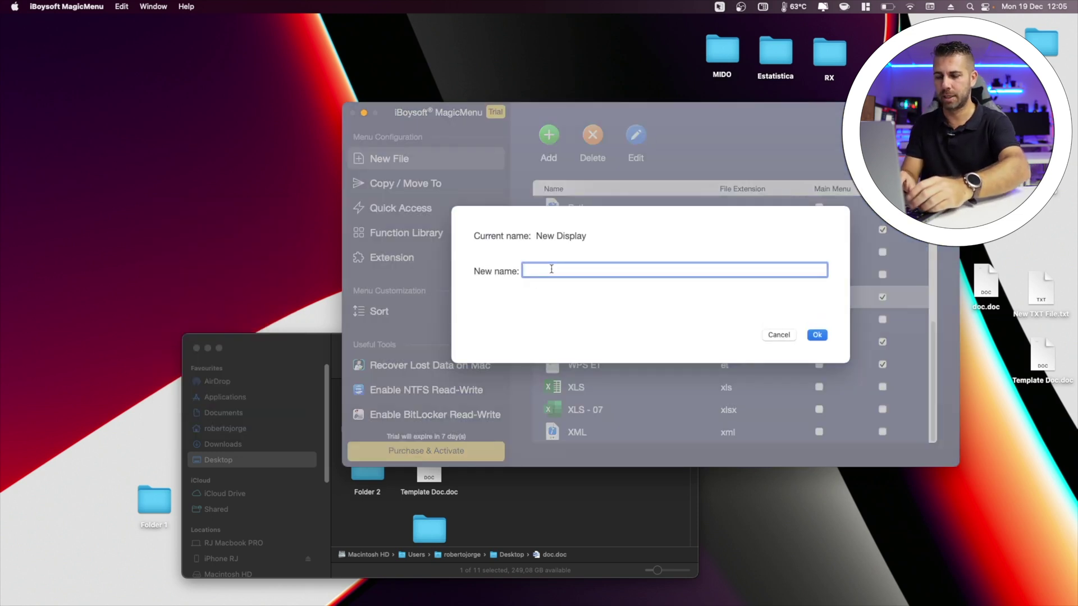
type("Template")
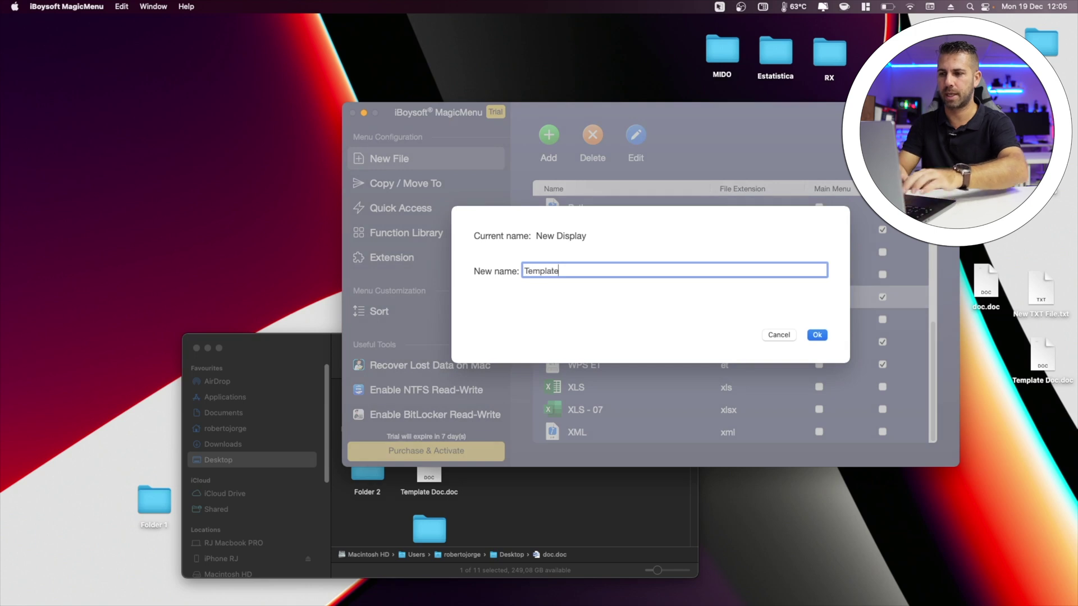
left_click(821, 335)
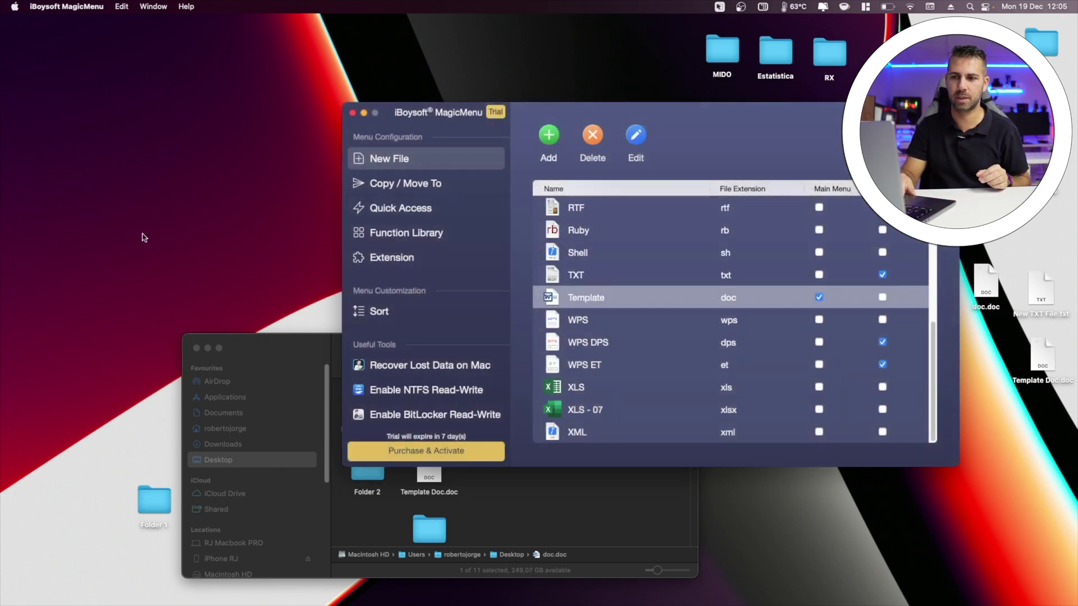
right_click(143, 237)
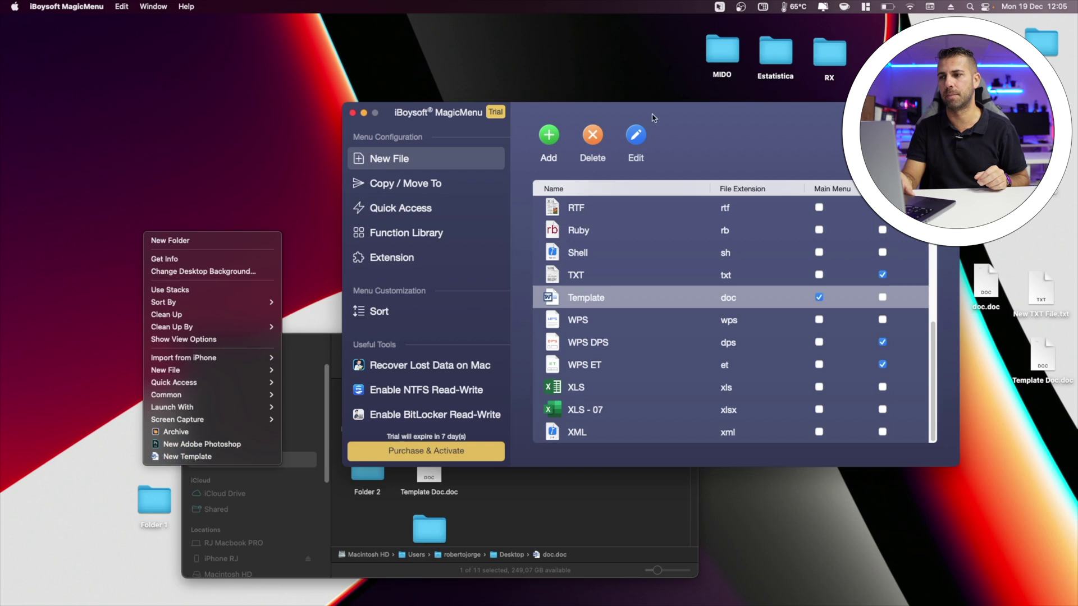
left_click(685, 118)
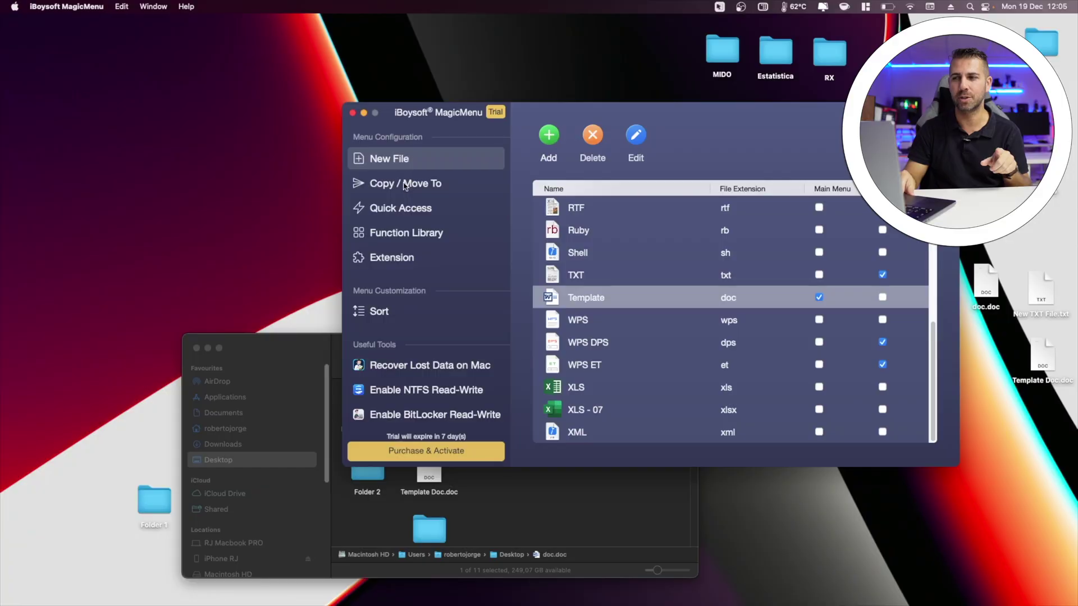
- Show the Copy / Move To folder list, move its window clear of the desktop files and close the Finder window
left_click(404, 187)
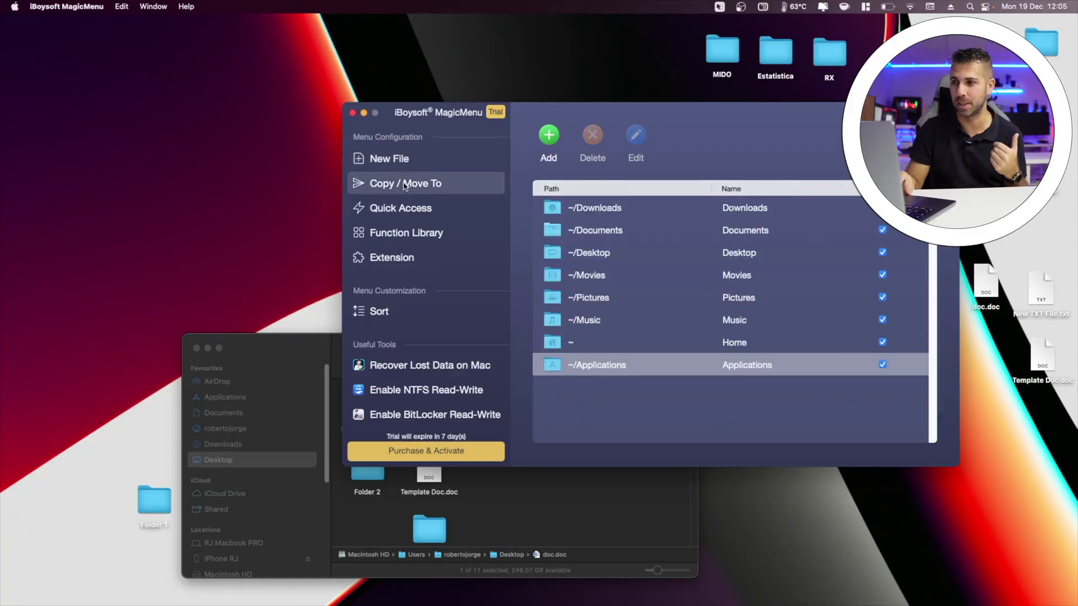
left_click_drag(721, 112, 505, 73)
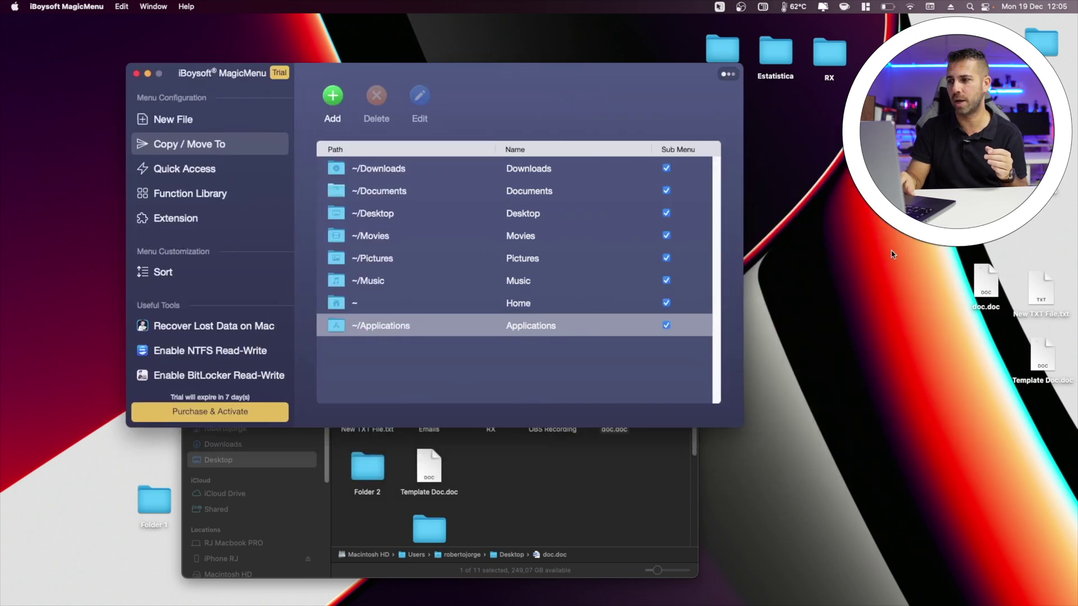
left_click(995, 282)
left_click(645, 522)
left_click(196, 348)
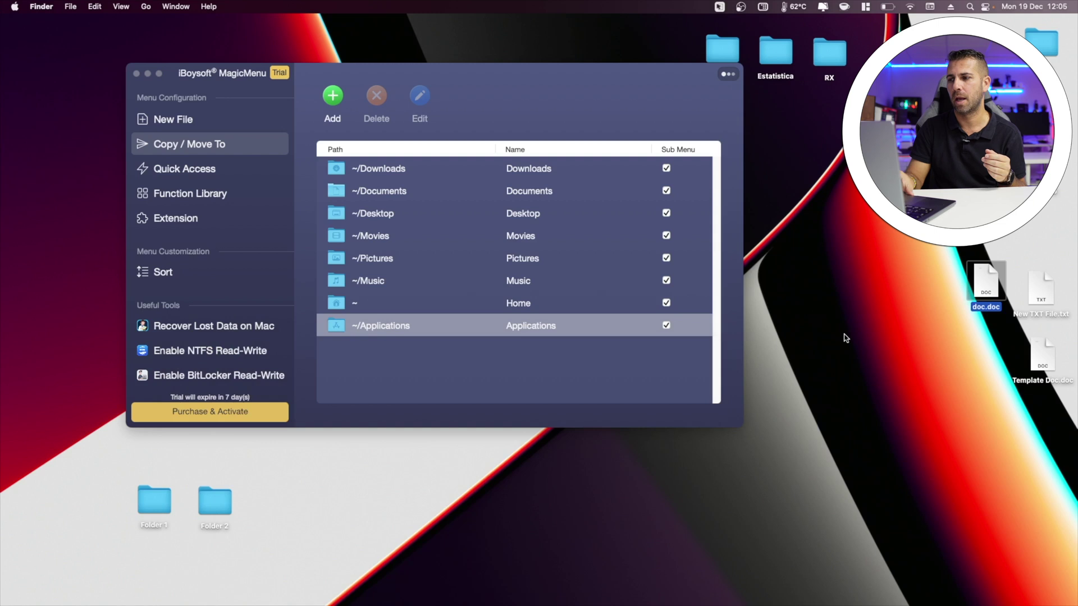
- View the Copy To destinations offered for doc.doc on the desktop
right_click(988, 275)
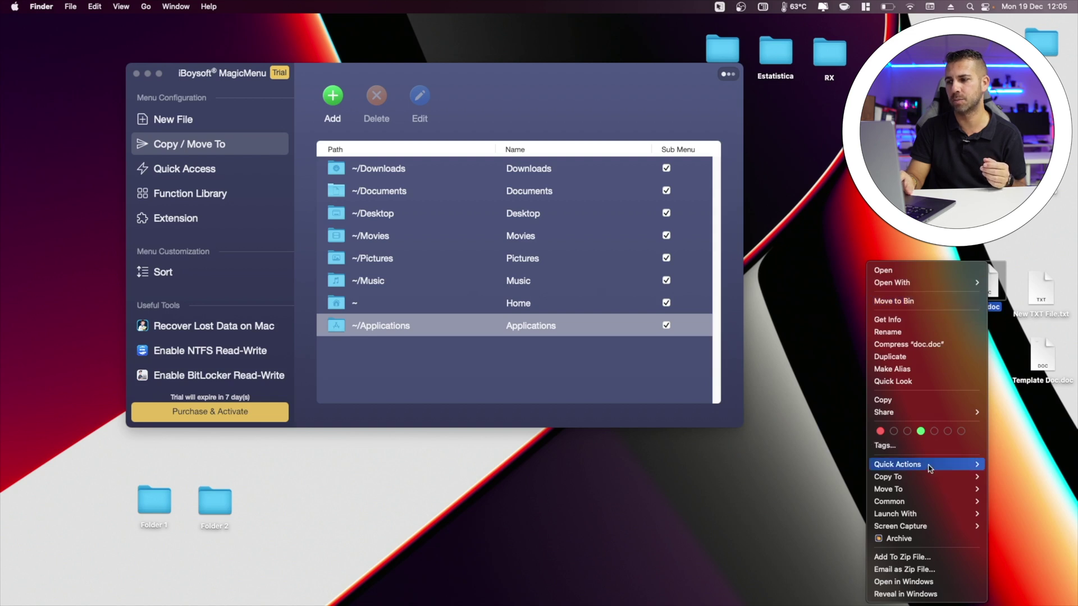
mouse_move(912, 499)
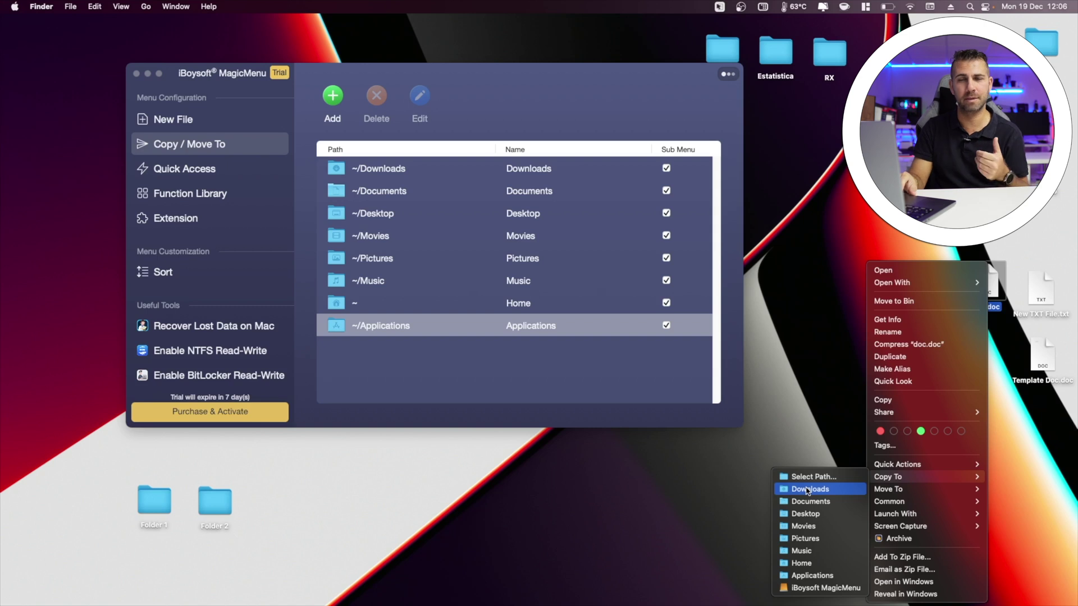
left_click(808, 490)
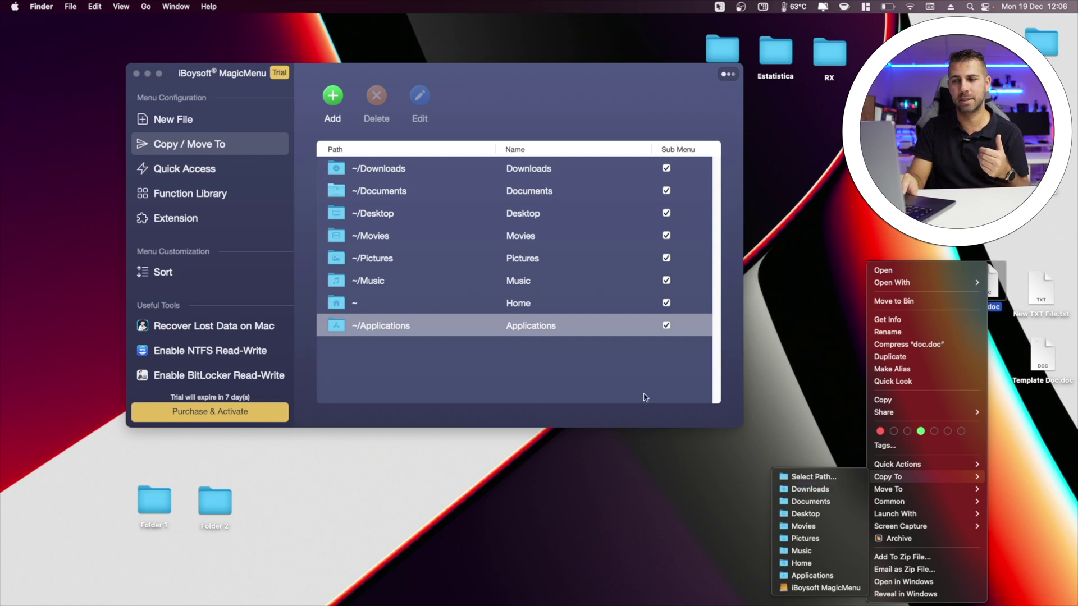
- Remove Downloads, Desktop, Movies, Pictures, Music, Home and Applications from the Copy / Move To submenu, keeping Documents enabled
left_click(666, 191)
left_click(666, 191)
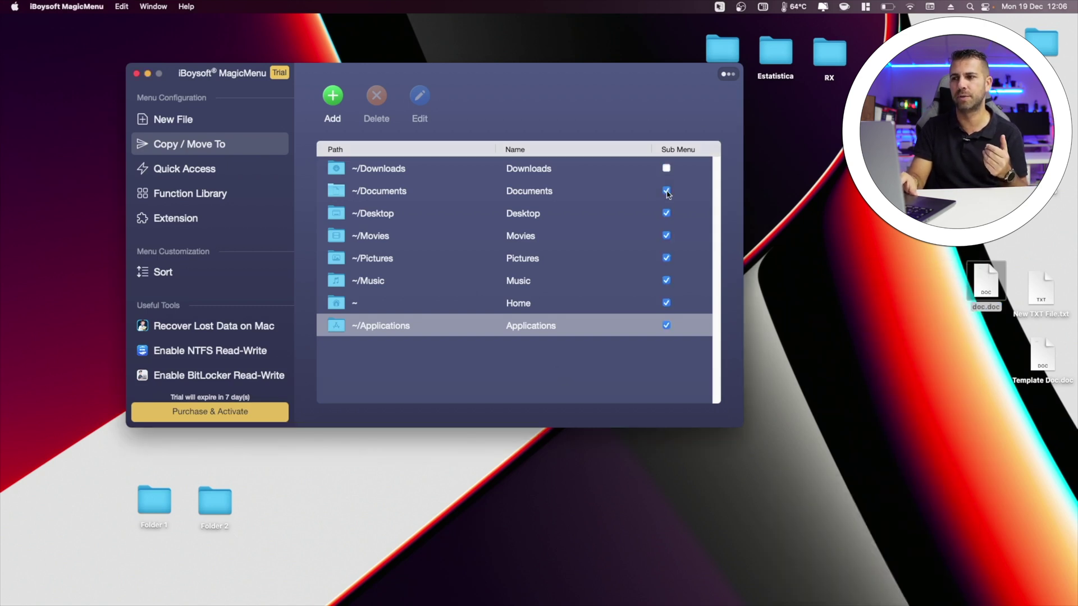
left_click(665, 213)
left_click(666, 257)
left_click(667, 281)
left_click(666, 303)
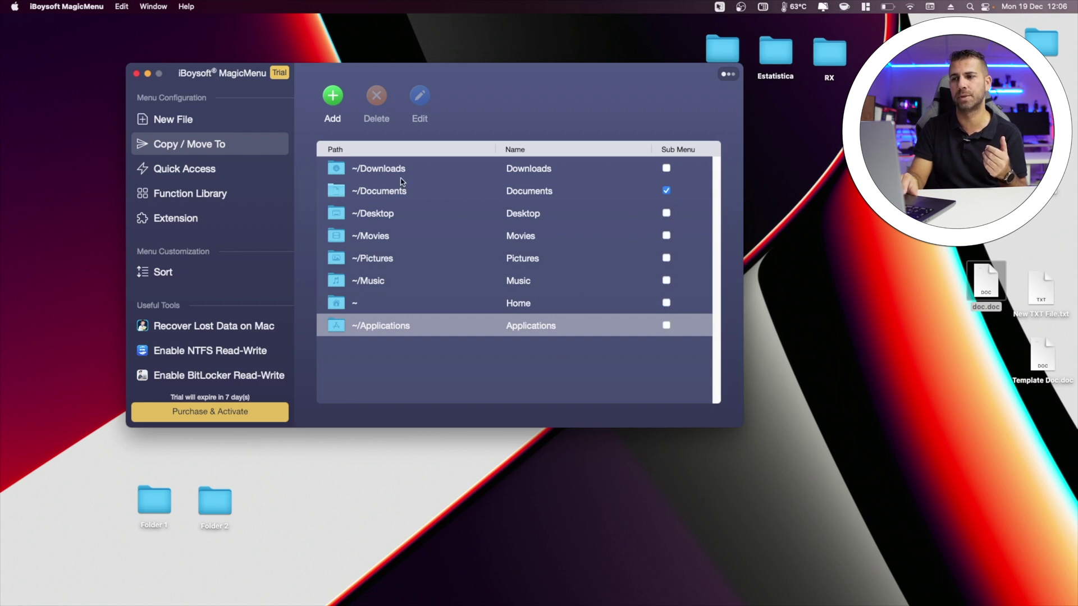
- Add Folder 1 from the Desktop as a Copy / Move To destination, keeping the name Folder 1
left_click(333, 96)
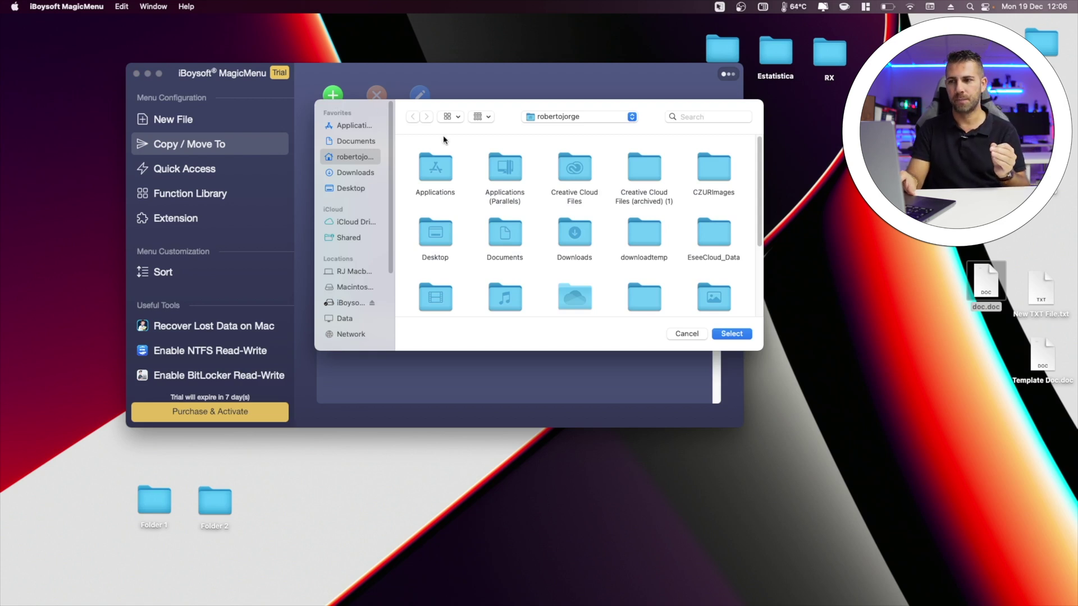
left_click(352, 187)
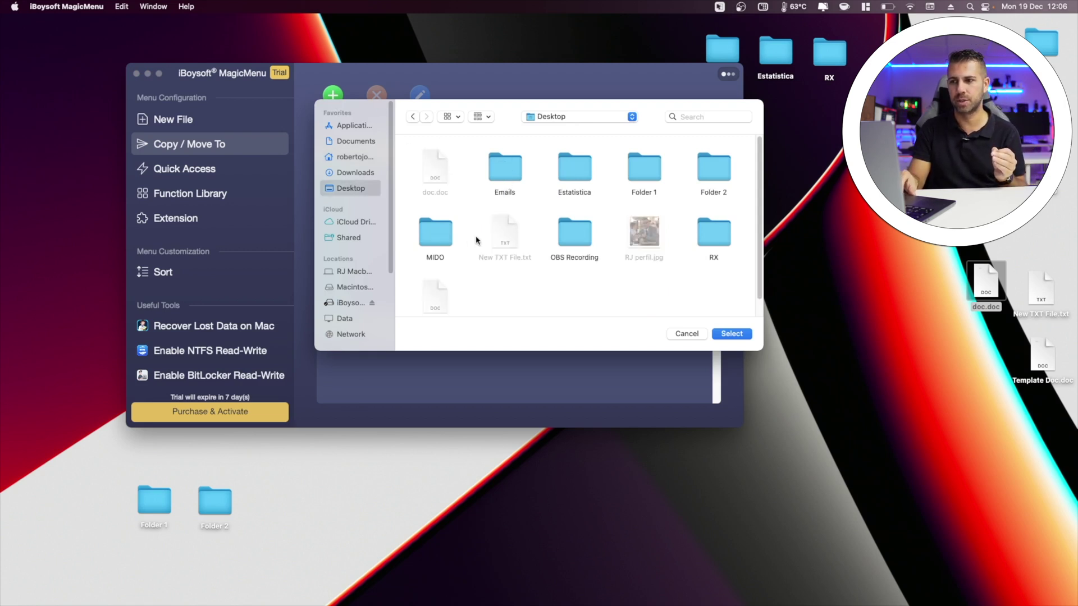
left_click(652, 167)
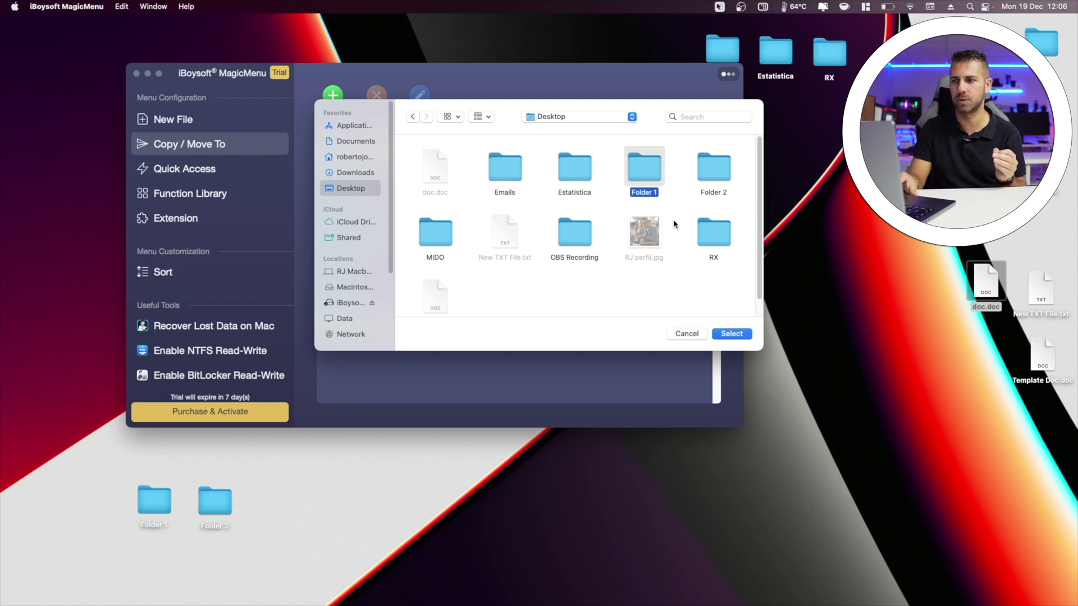
left_click(740, 335)
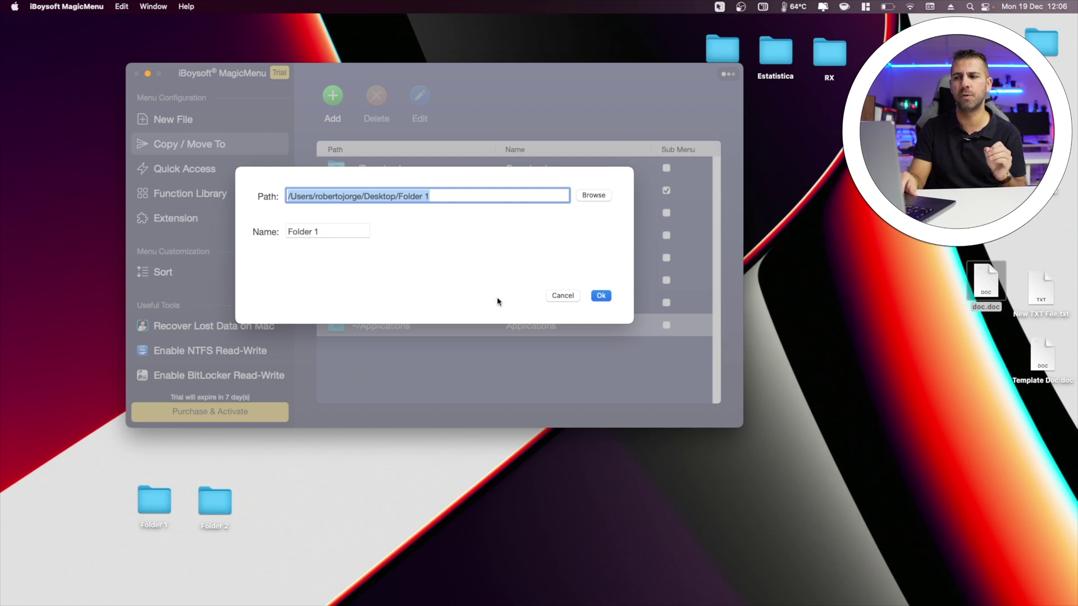
left_click(601, 296)
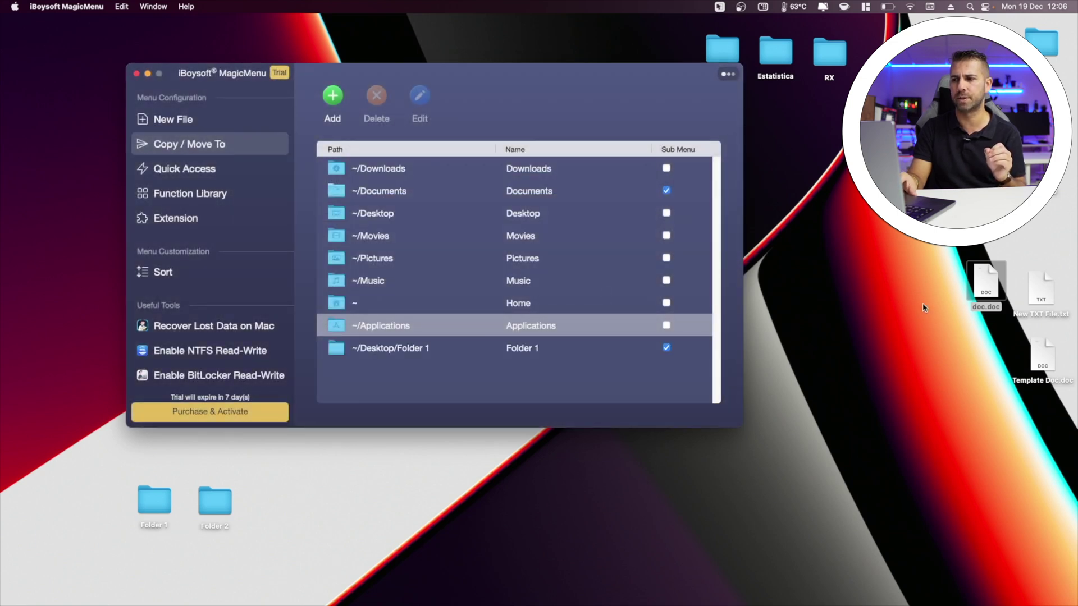
- View the Copy To destinations for doc.doc on the desktop and dismiss the context menu
right_click(987, 284)
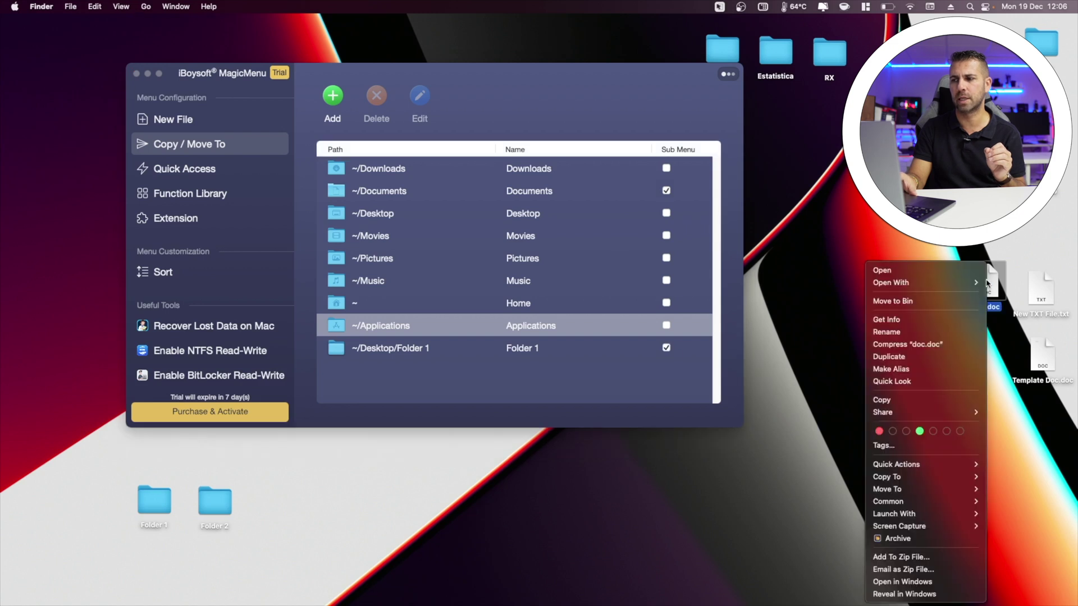
mouse_move(894, 480)
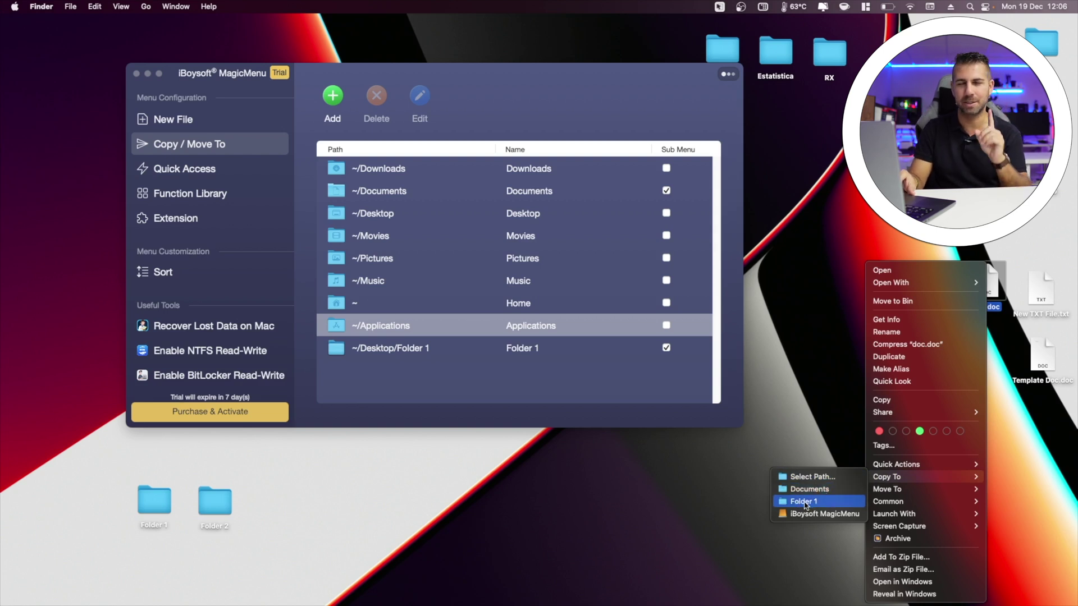
left_click(405, 356)
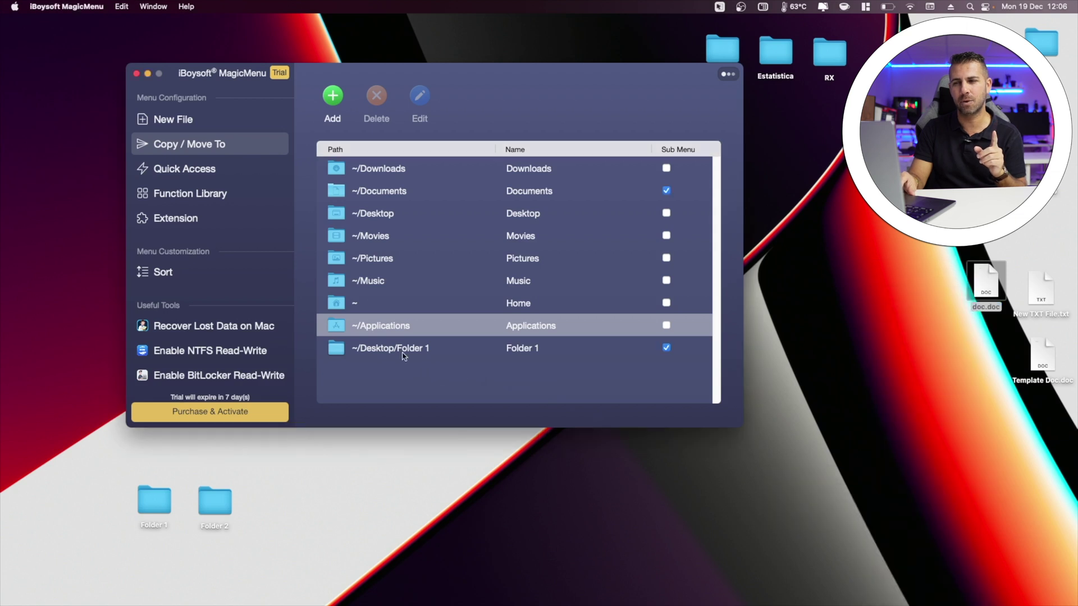
- Rename the ~/Desktop/Folder 1 destination as Office Docs
left_click(401, 353)
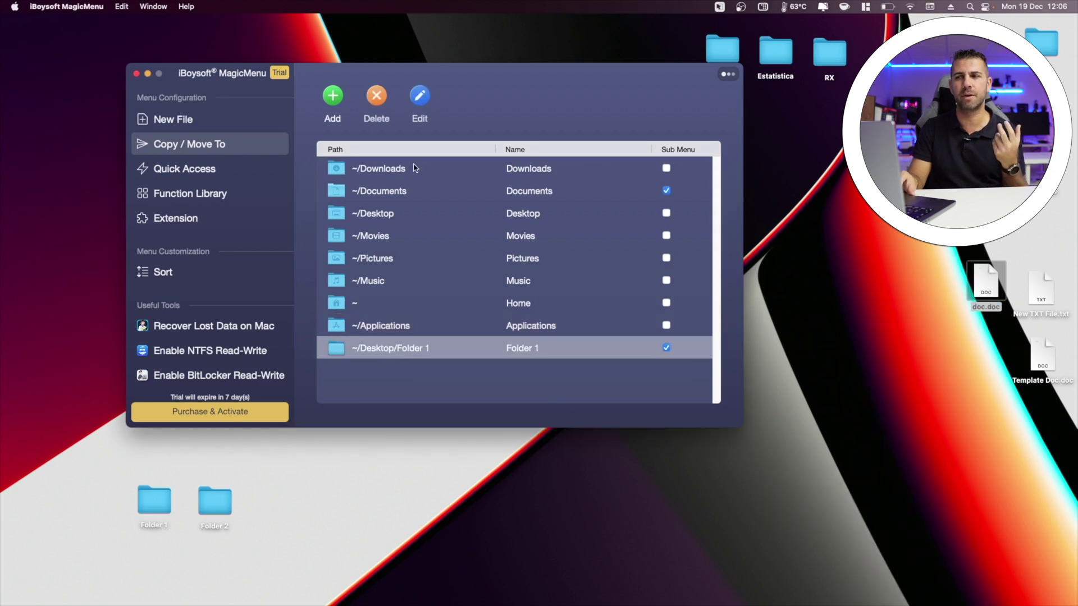
left_click(418, 97)
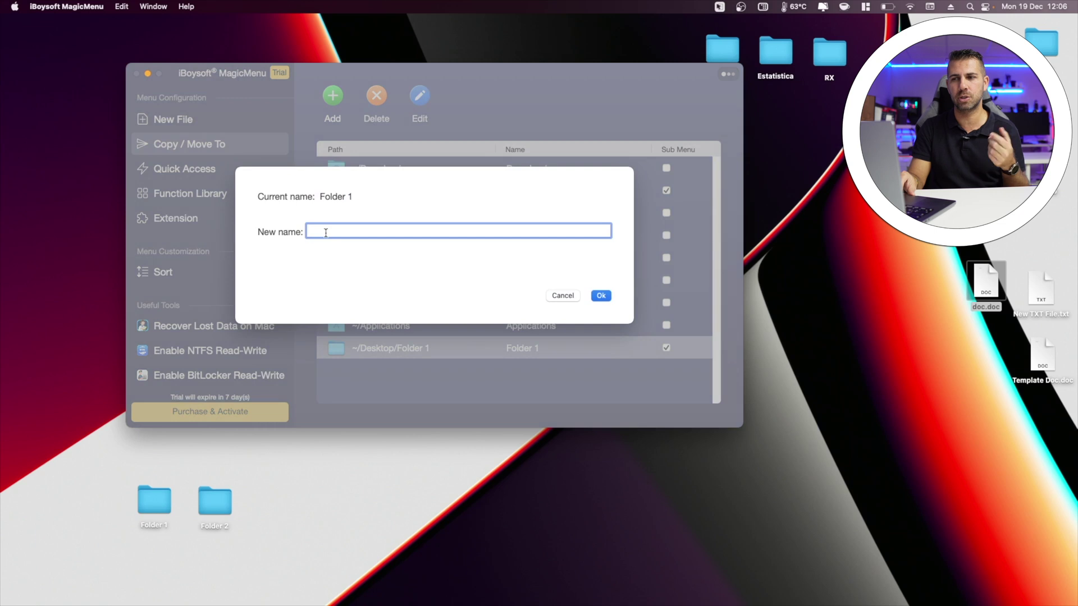
type("Office Docu")
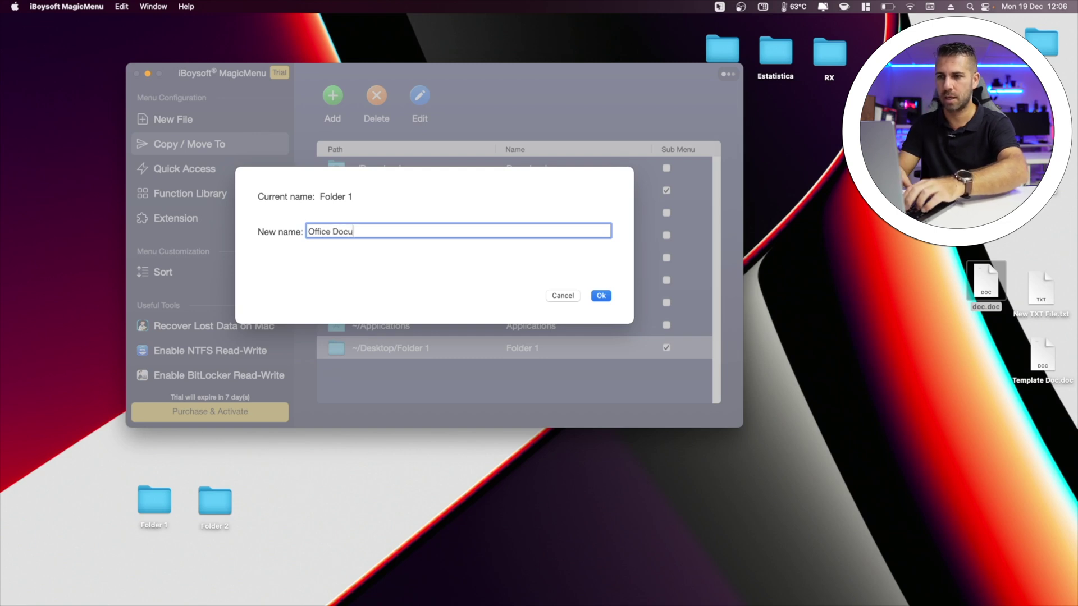
key("BackSpace")
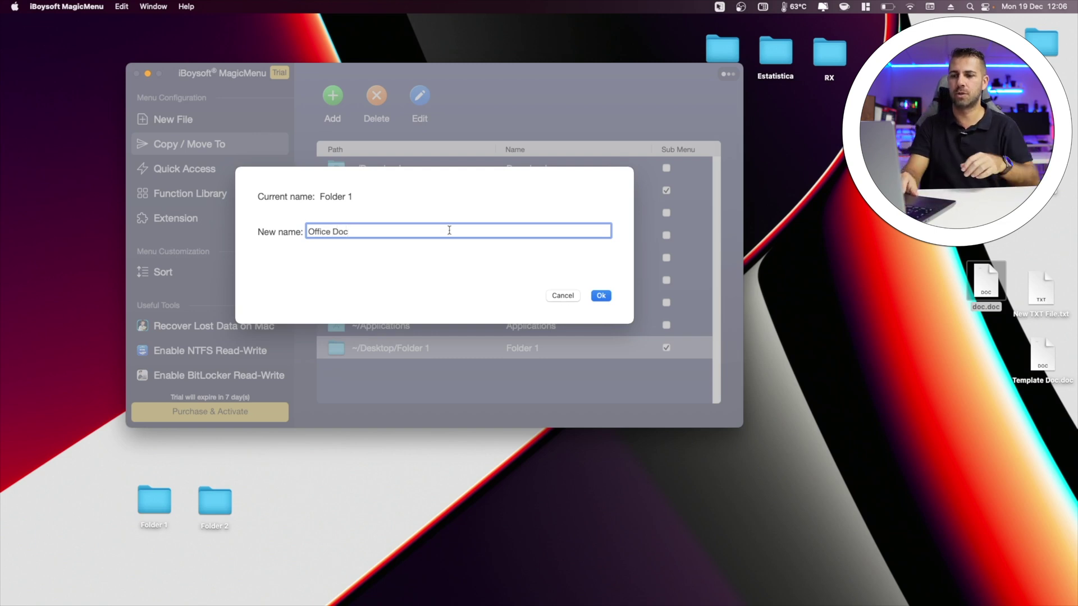
left_click(602, 296)
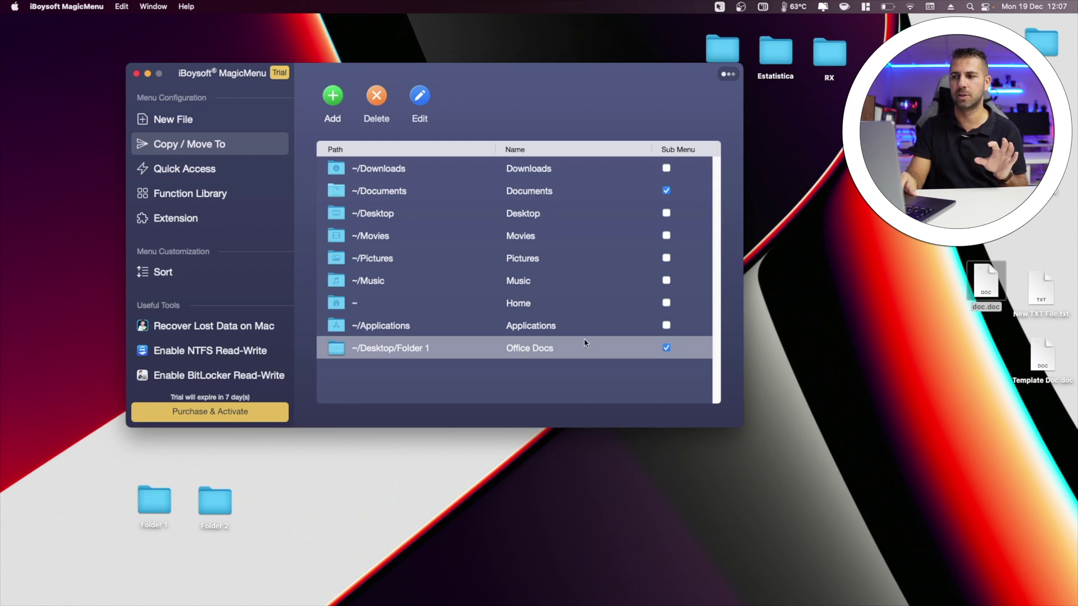
- Copy doc.doc from the desktop to the Office Docs destination through its context menu
left_click(986, 270)
right_click(988, 283)
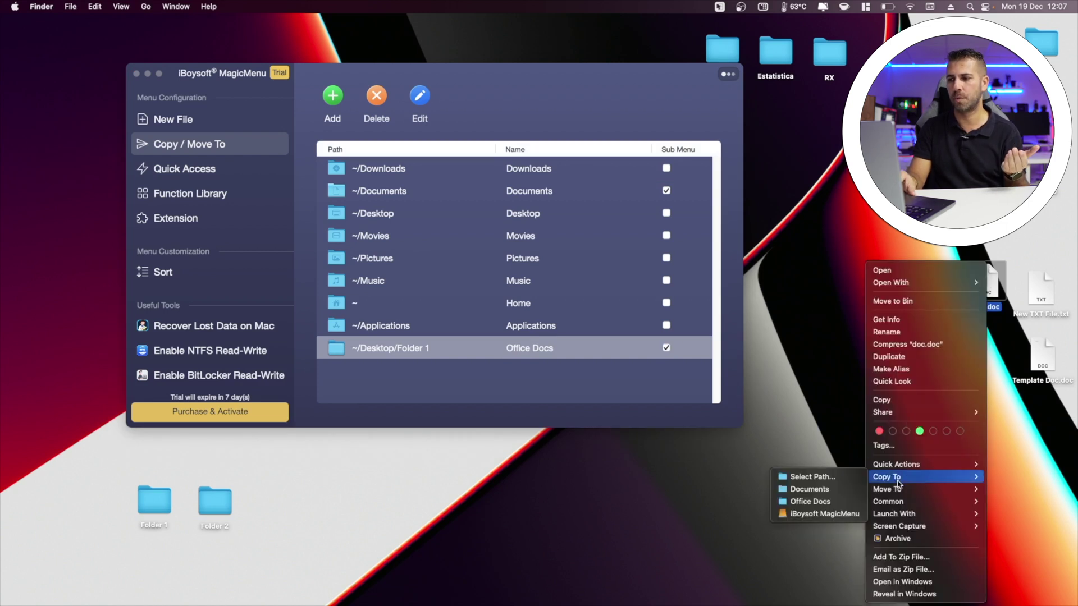
left_click(809, 505)
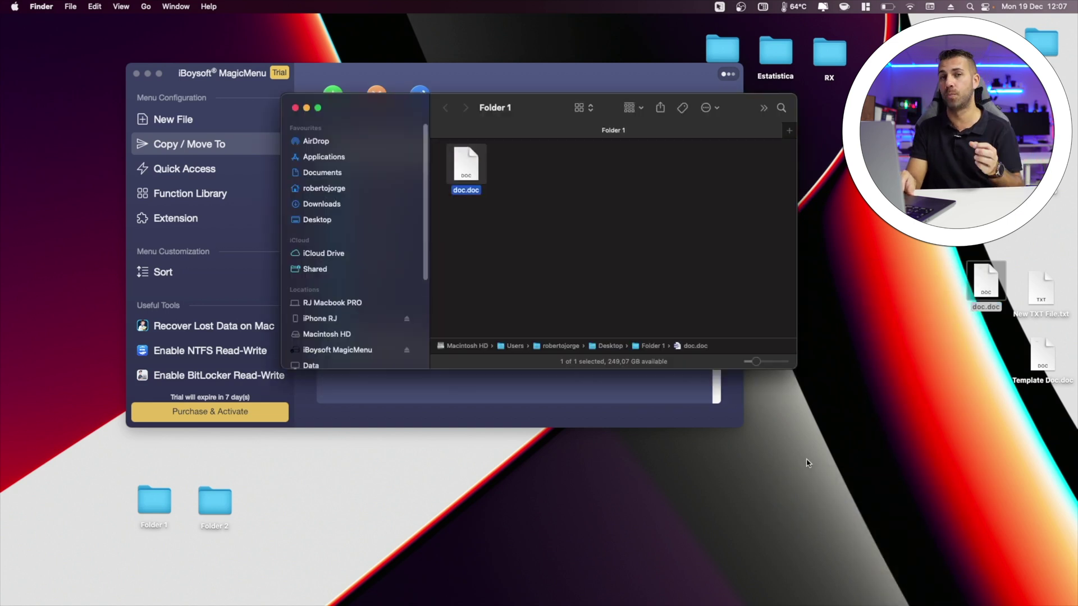
- Review the New File and Copy / Move To settings in the MagicMenu preferences and close them
left_click(719, 6)
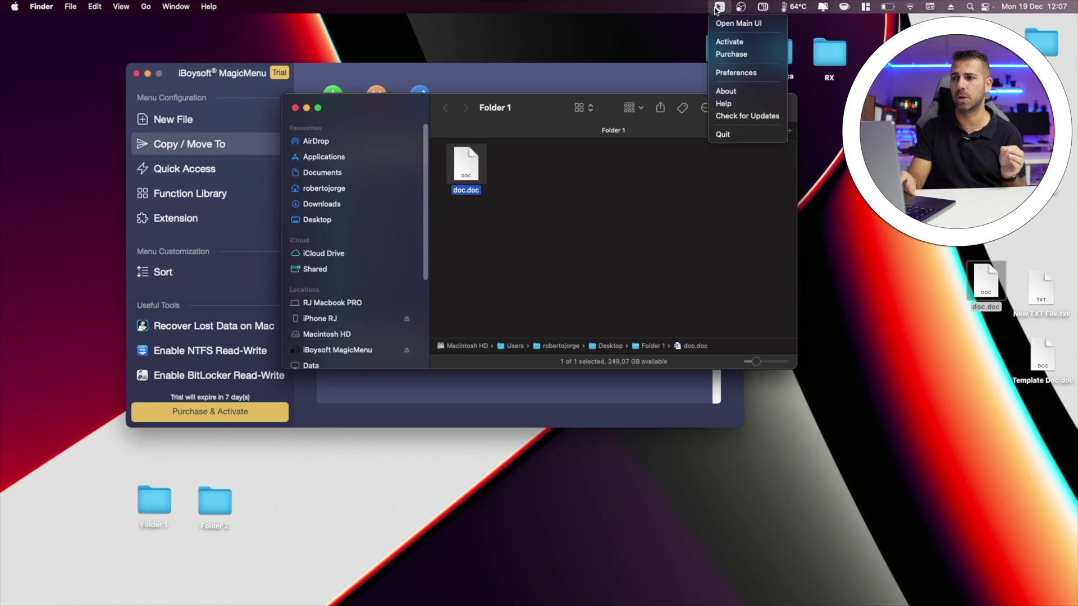
left_click(736, 73)
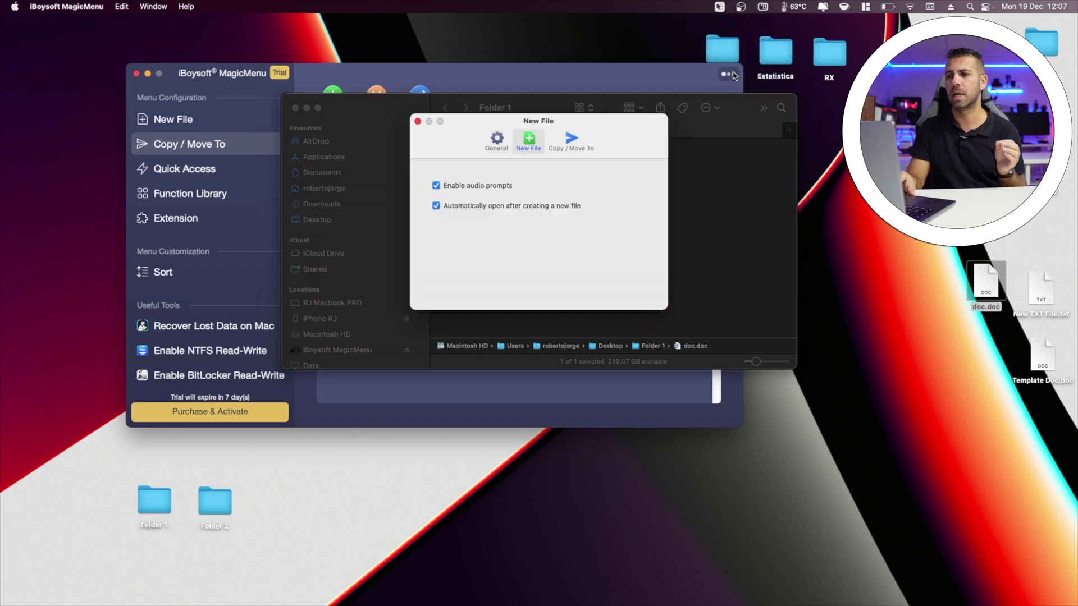
left_click(573, 145)
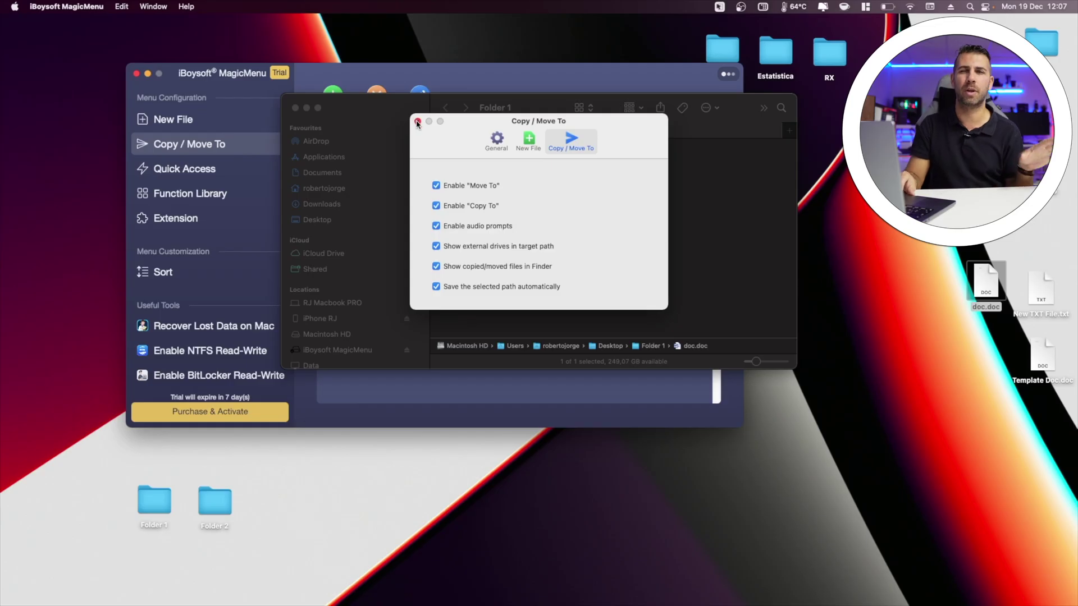
left_click(417, 122)
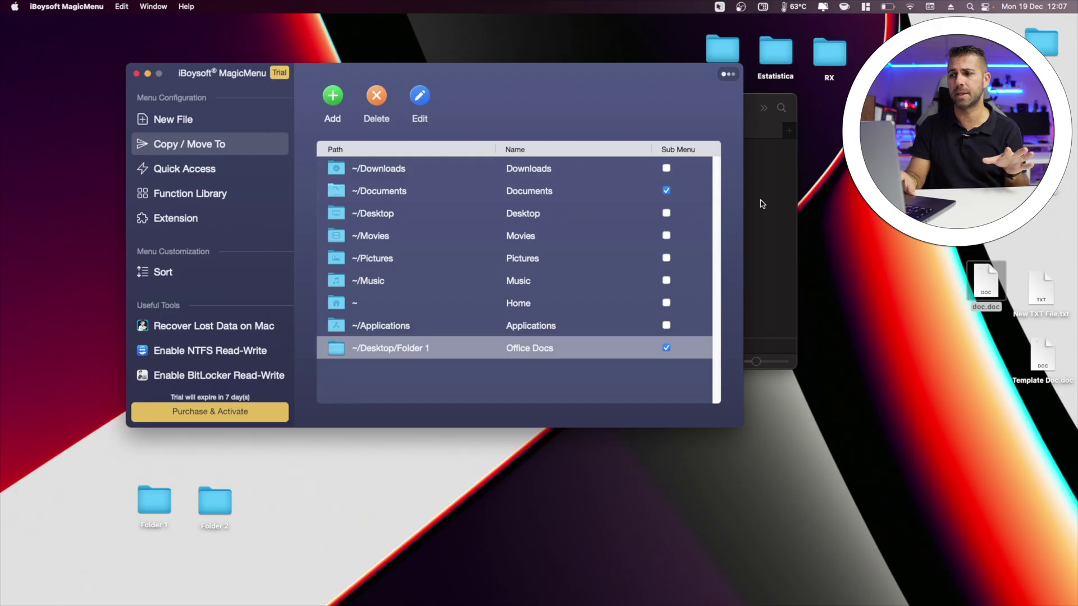
- Move the copied doc.doc in Folder 1 to the Bin and close the Finder window
left_click(762, 203)
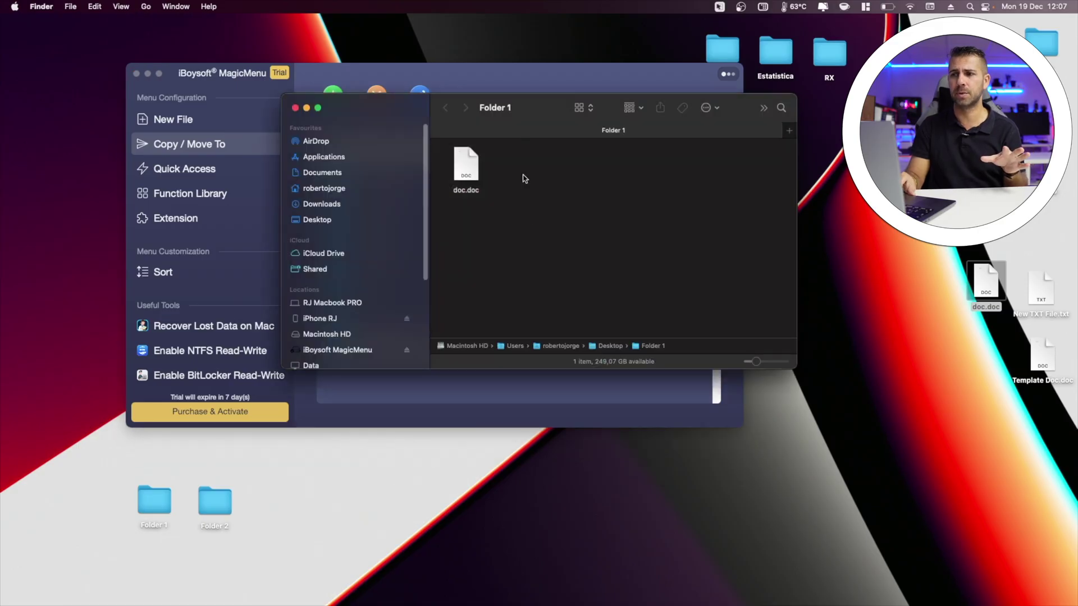
right_click(463, 165)
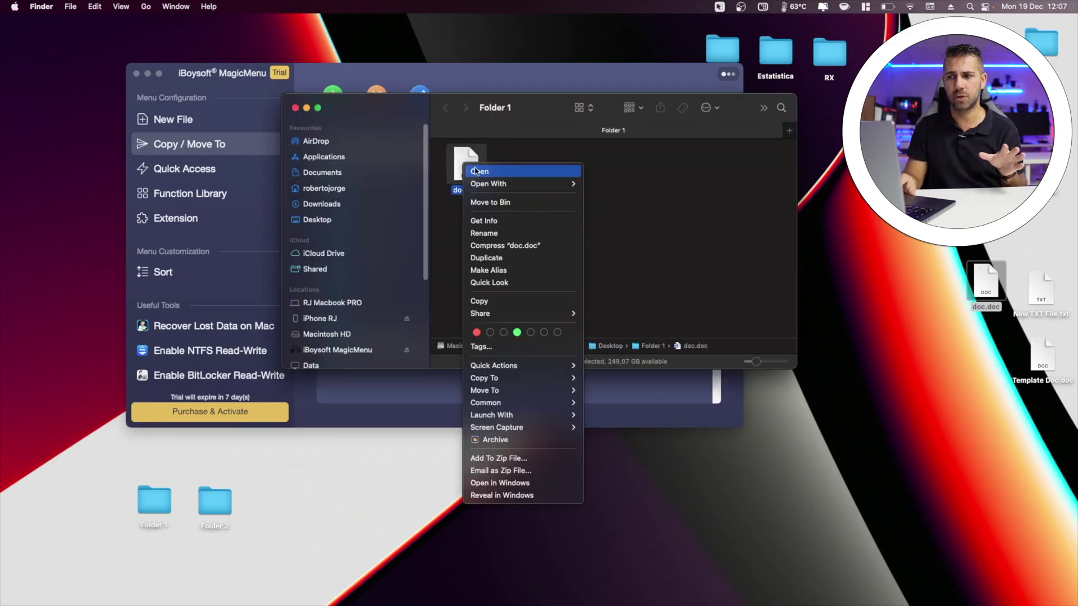
left_click(512, 203)
left_click(295, 108)
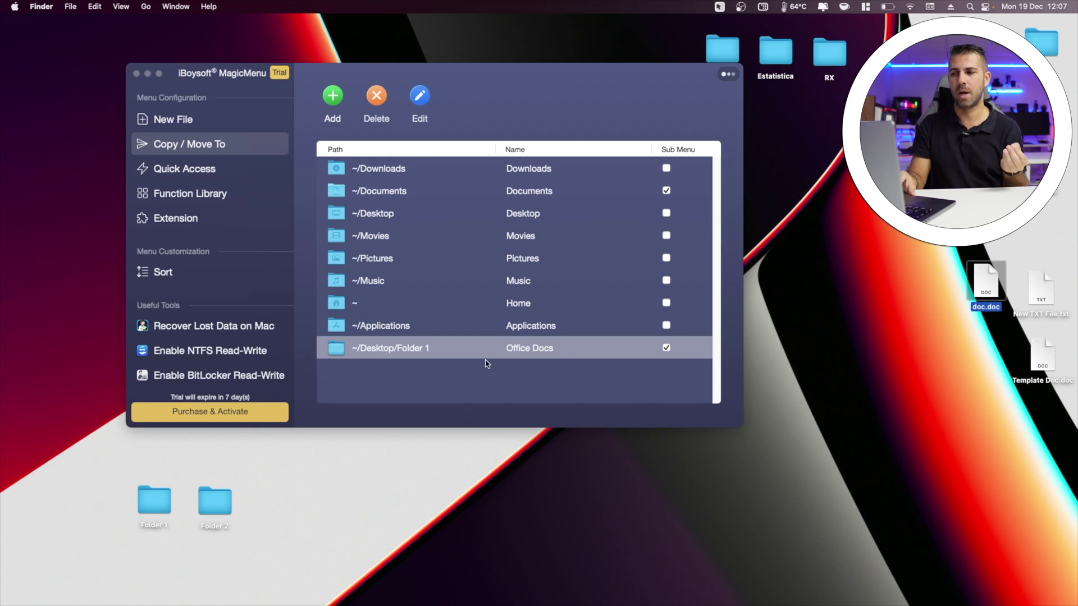
- Move doc.doc from the desktop to the Office Docs destination and close the Finder window that opens
left_click(793, 348)
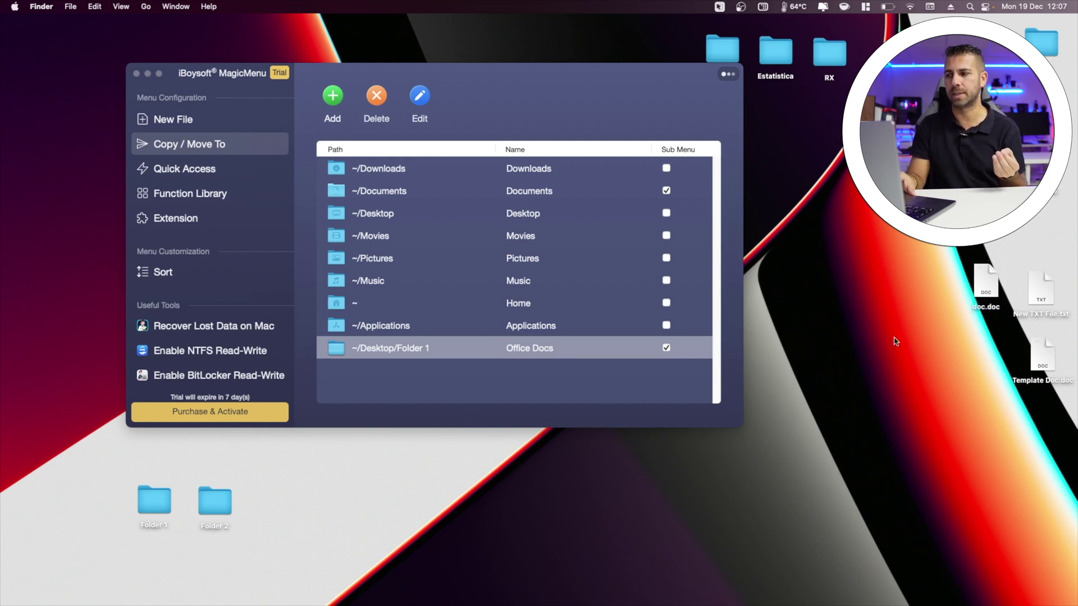
right_click(994, 290)
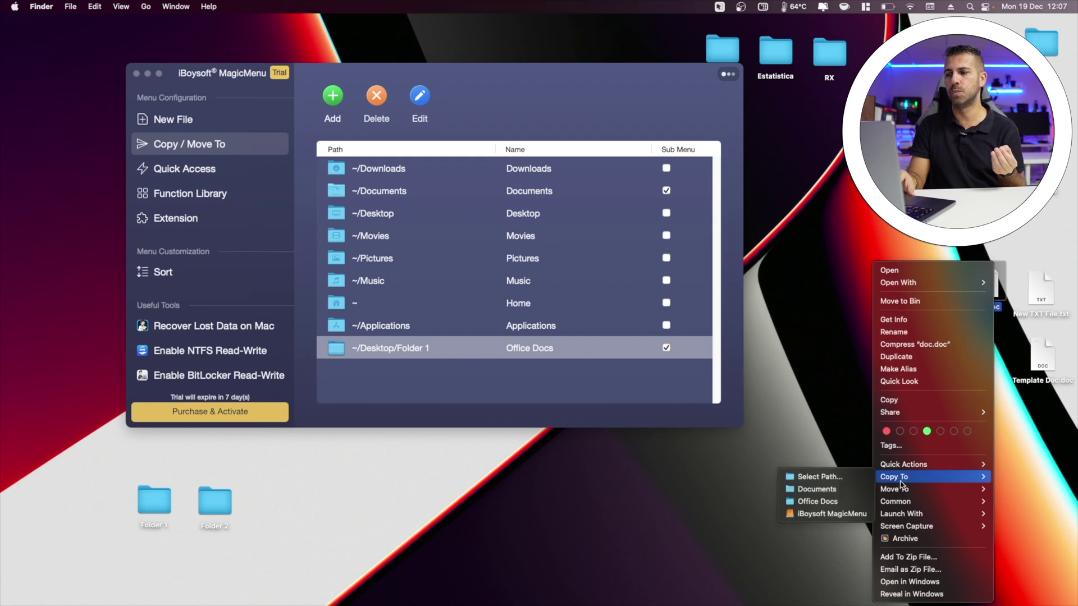
mouse_move(901, 490)
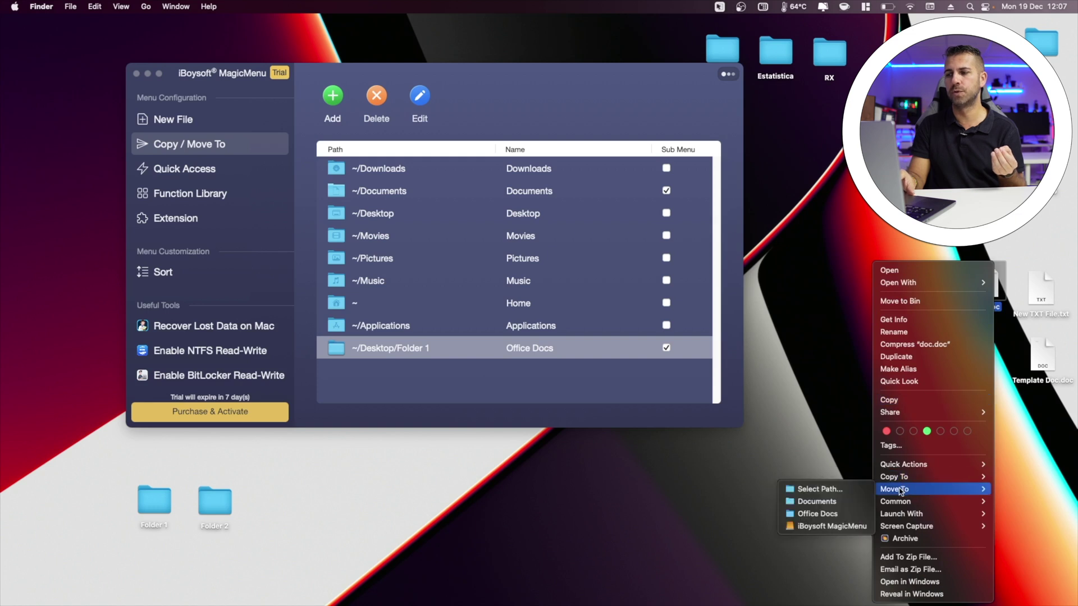
left_click(817, 514)
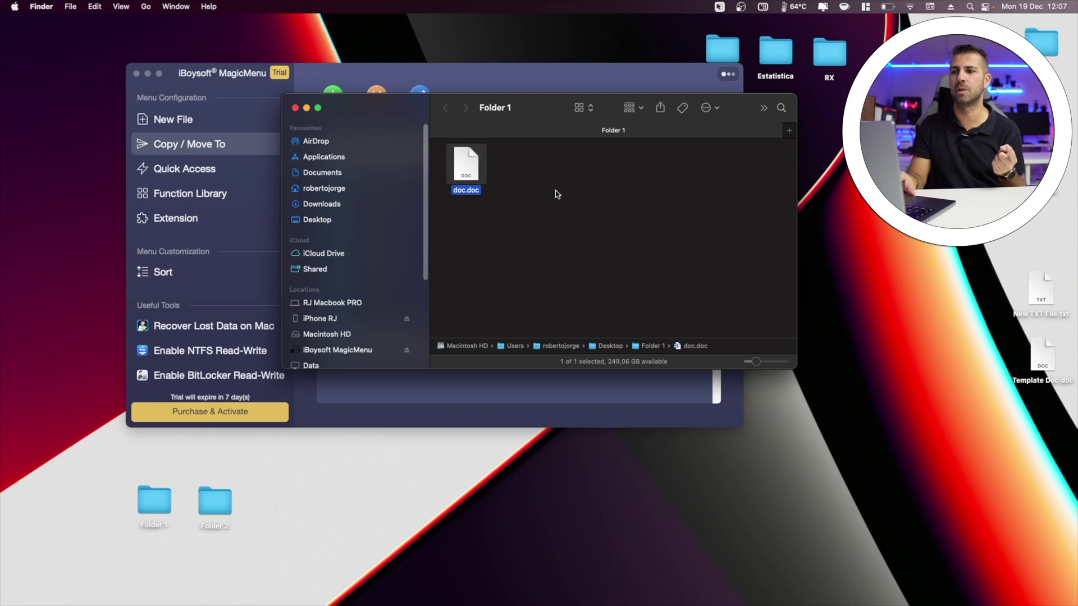
left_click(295, 108)
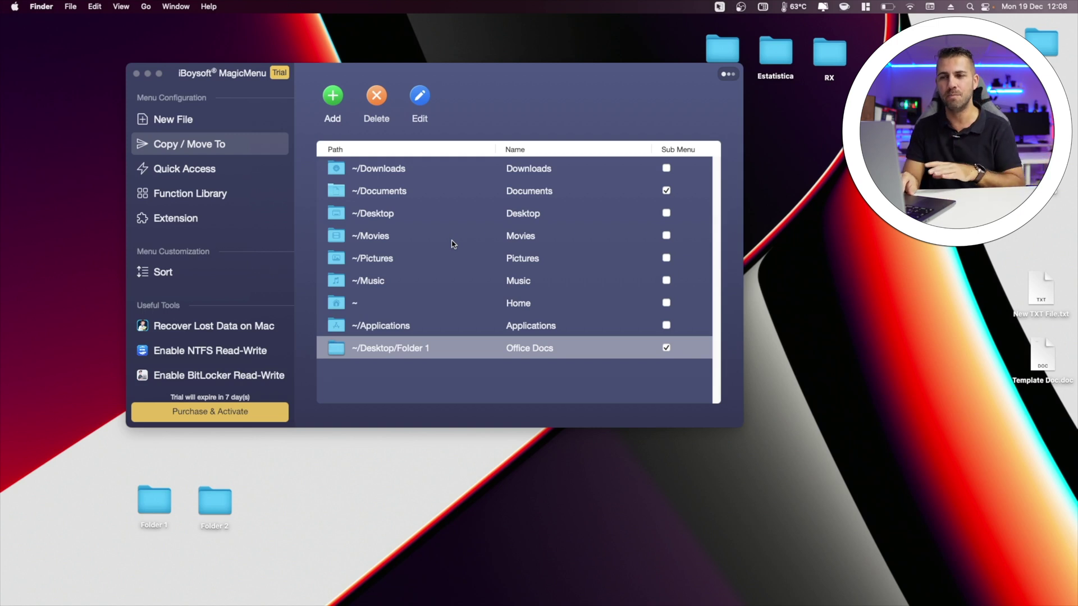
- Show the Quick Access list, test its Documents shortcut from the desktop context menu and close the Finder window
left_click(178, 167)
left_click(176, 172)
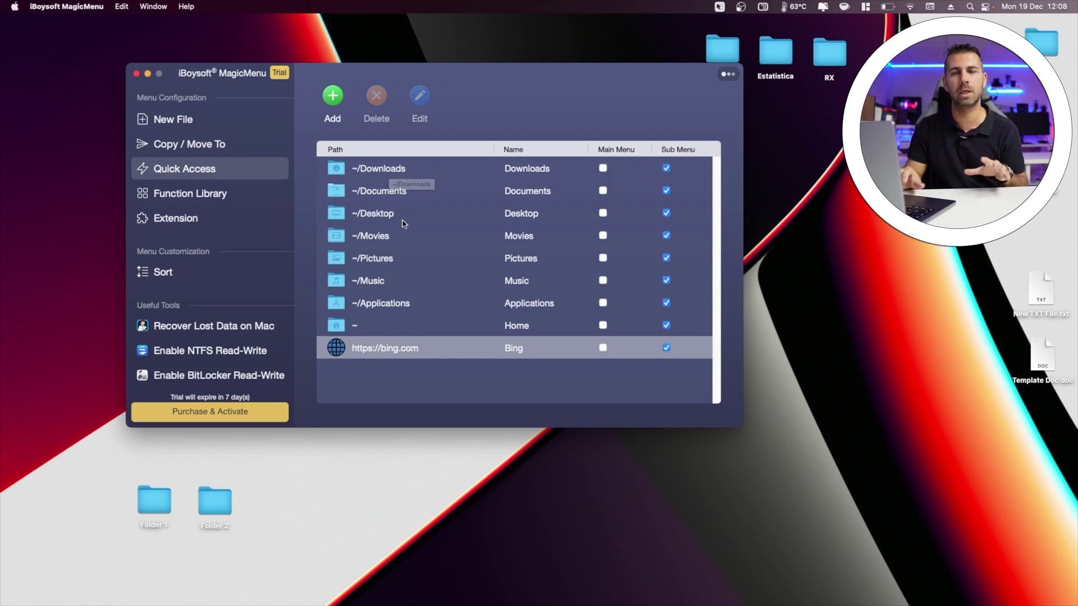
right_click(404, 481)
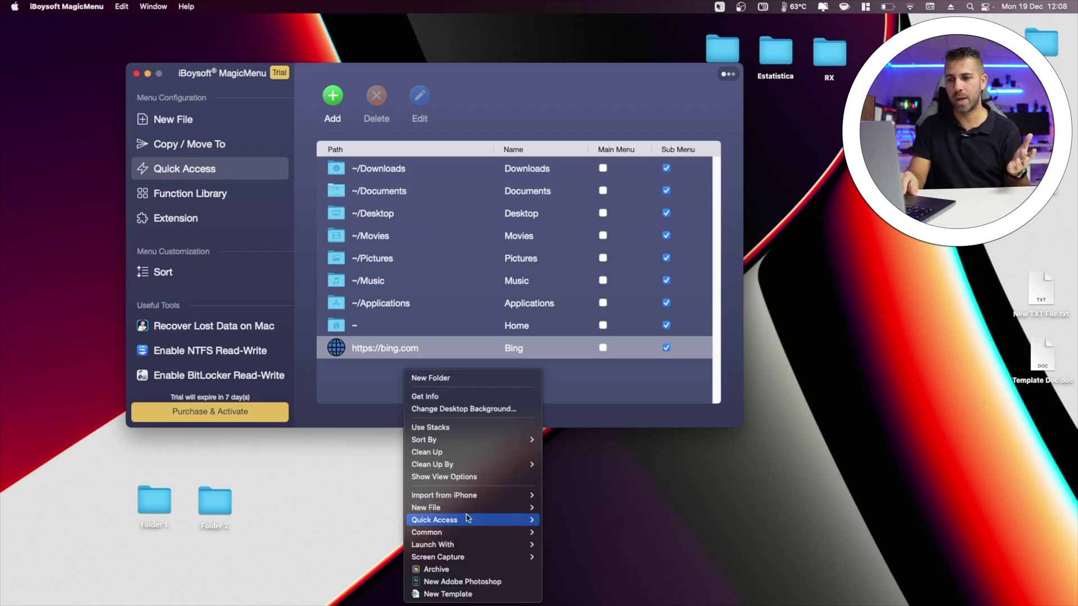
mouse_move(471, 522)
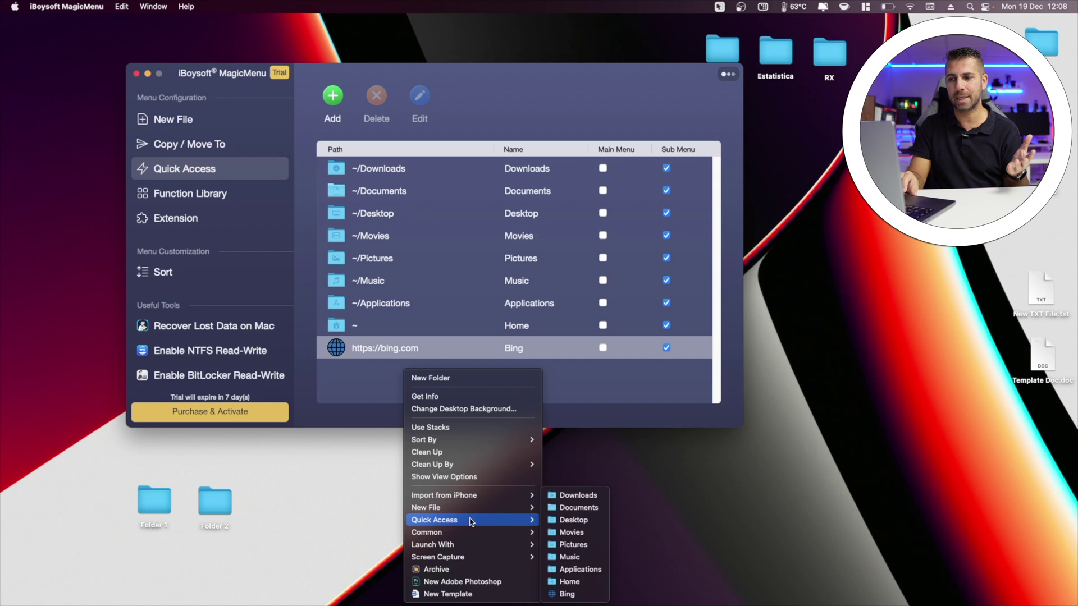
left_click(578, 508)
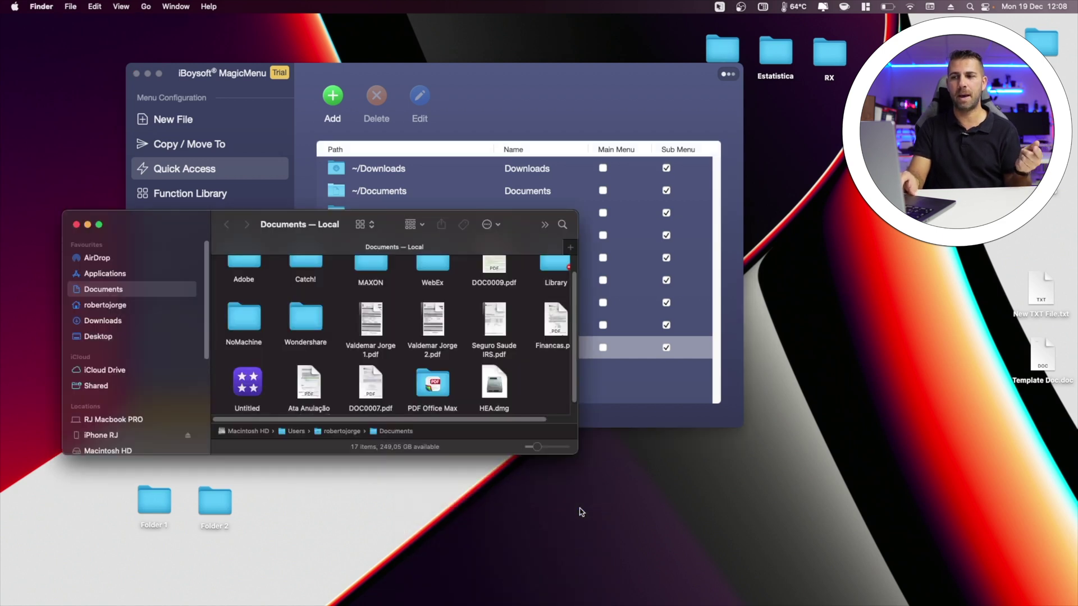
left_click(76, 225)
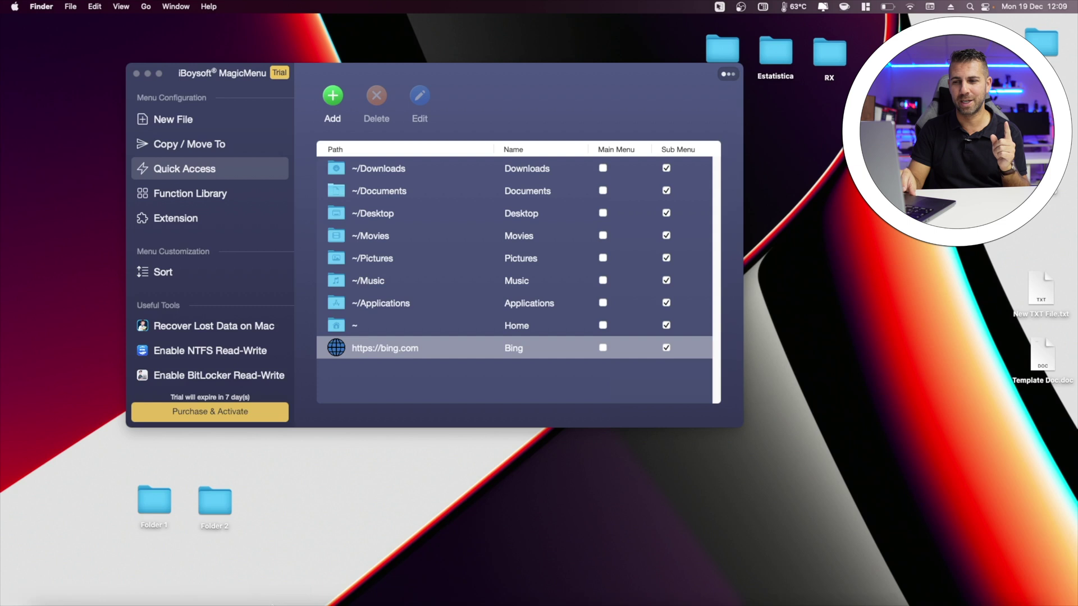
- Switch to Chrome, copy the web address of the open YouTube channel page and minimize the browser window
mouse_move(225, 572)
left_click(191, 569)
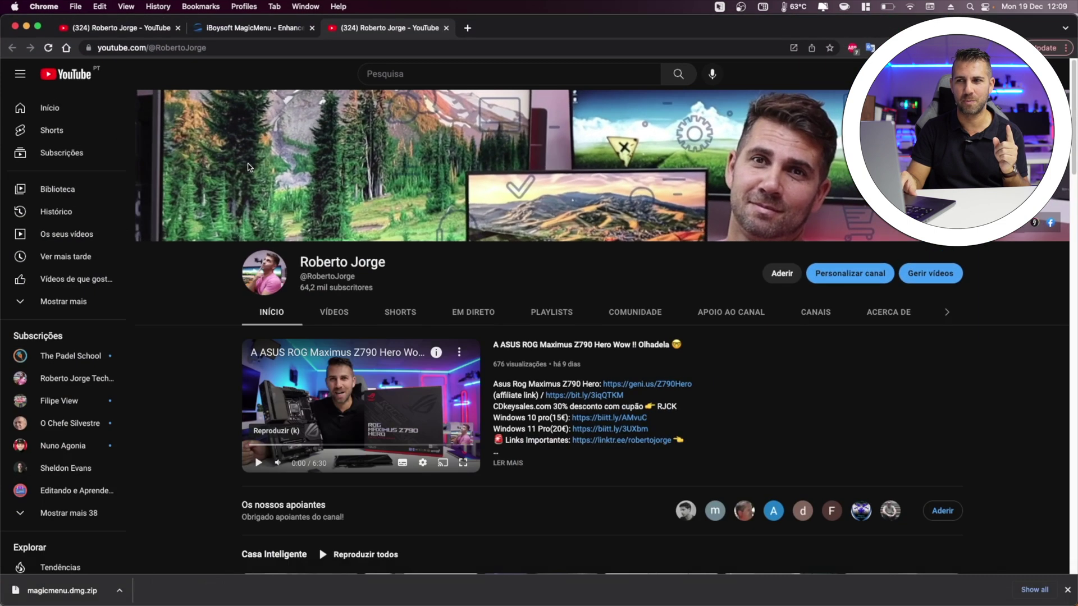
left_click(214, 48)
key("super+c")
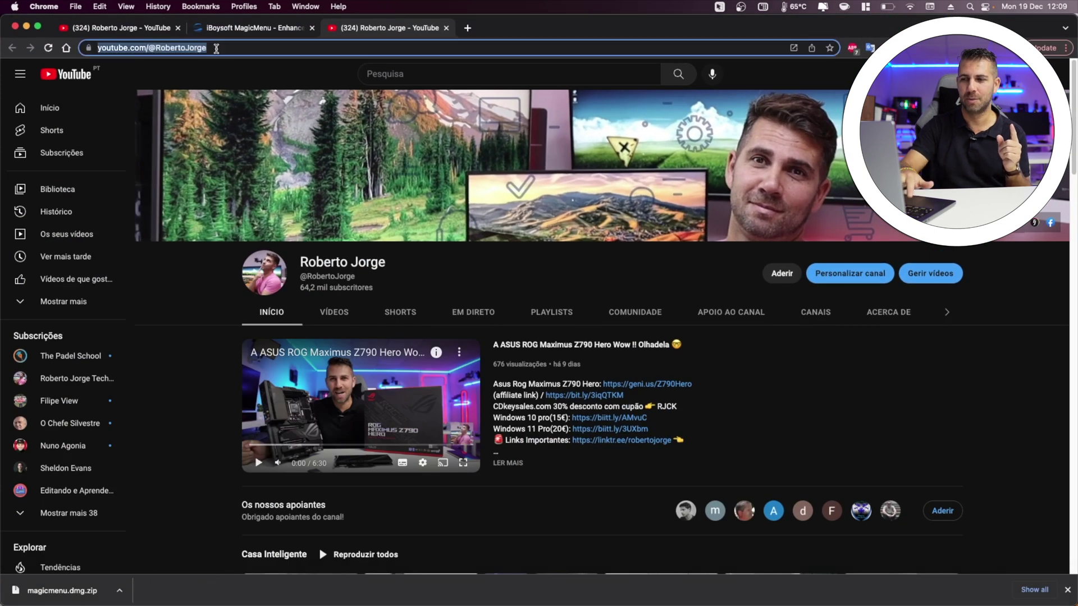
left_click(26, 27)
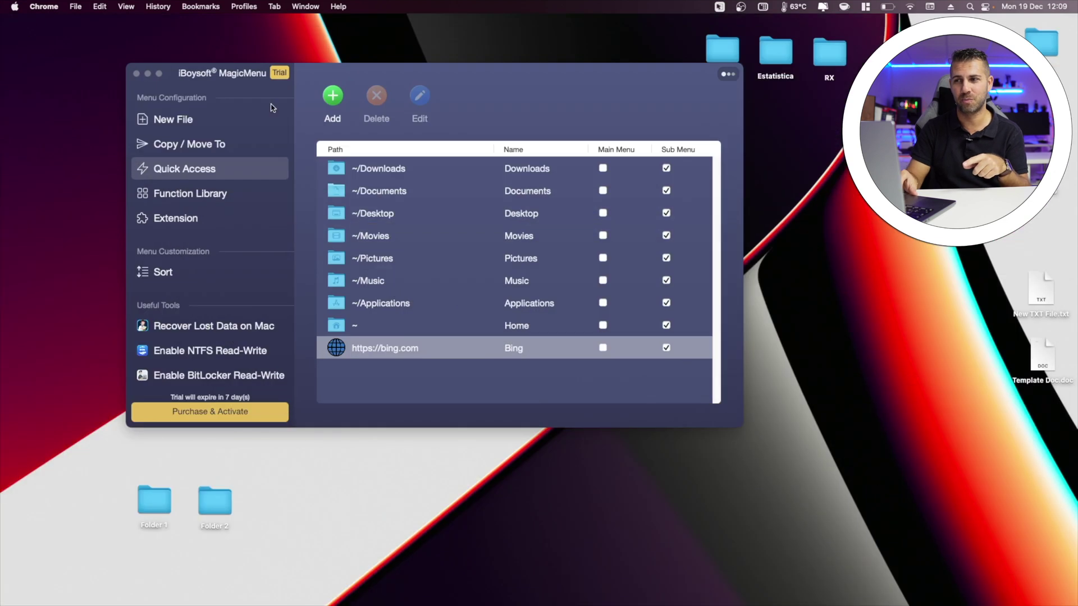
- Add the copied YouTube channel address as a Quick Access web link named YT Channel
left_click(339, 97)
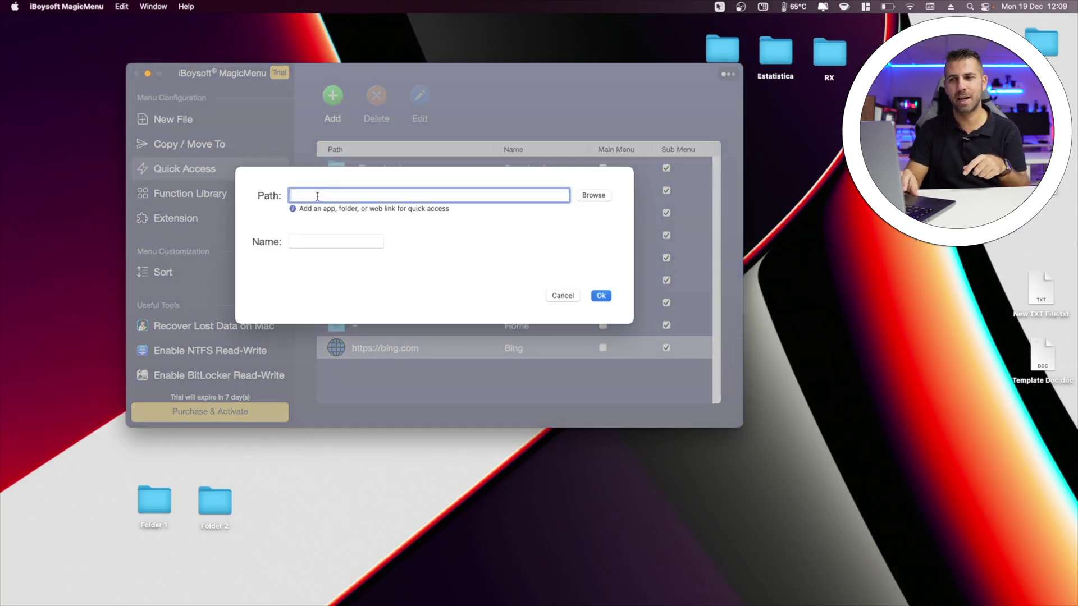
key("super+v")
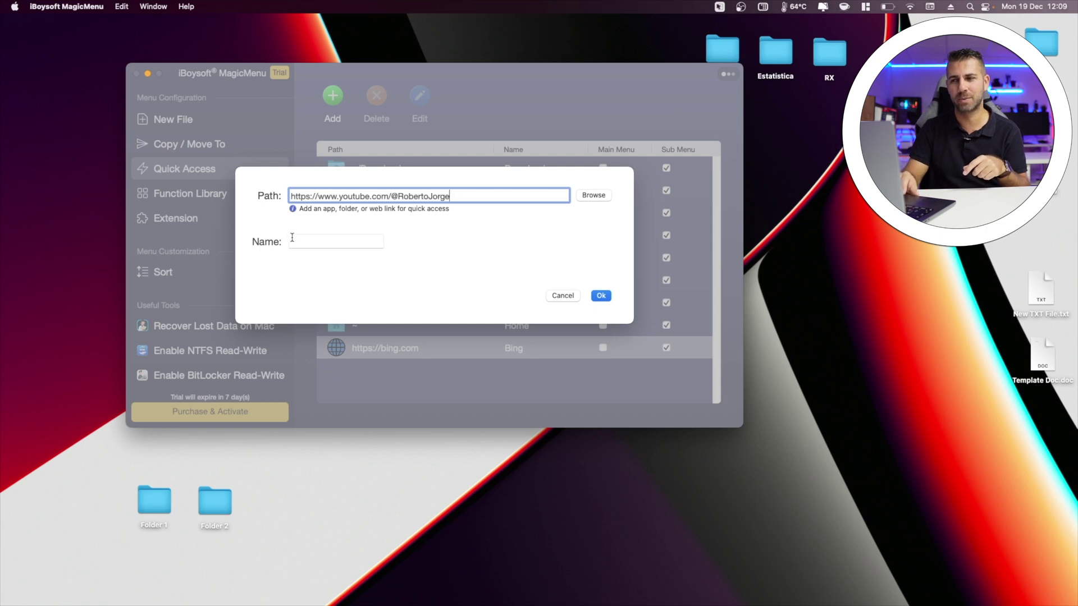
left_click(315, 242)
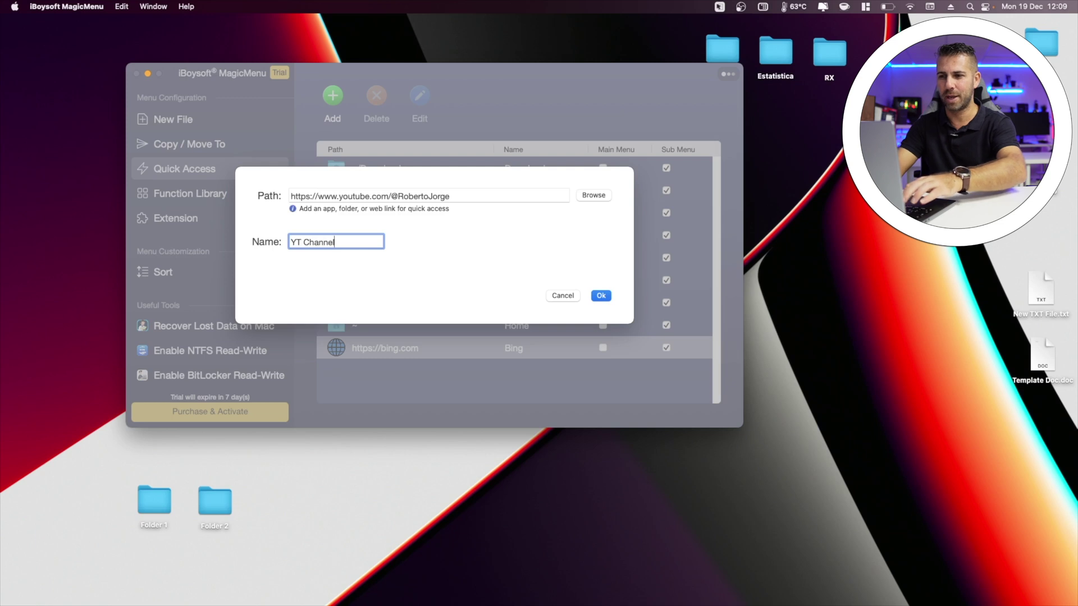
left_click(601, 294)
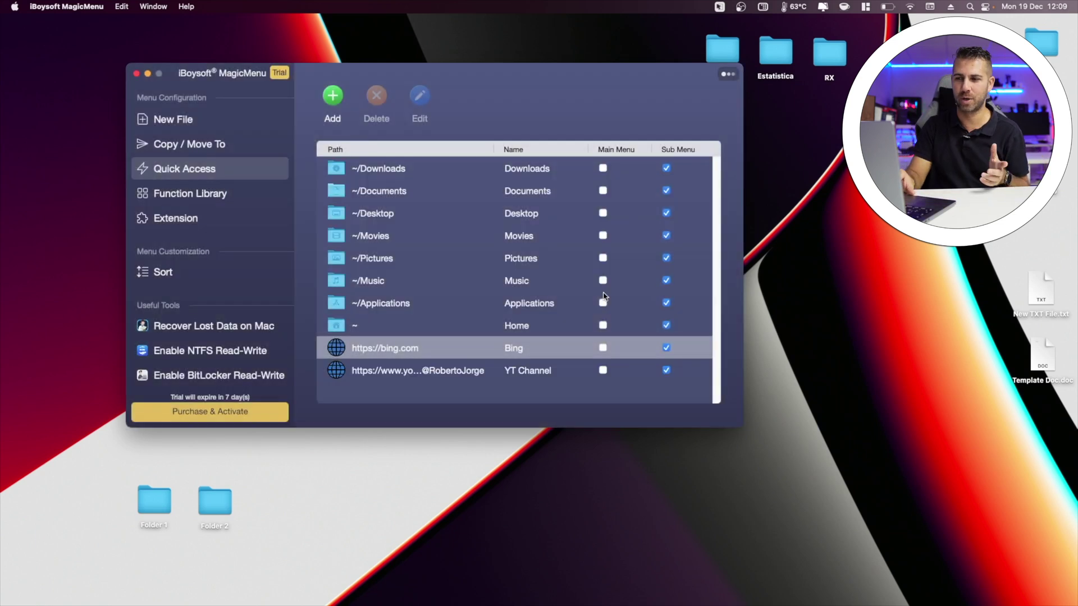
- Test the YT Channel shortcut from the desktop's Quick Access submenu, pause the channel video and minimize the browser window
right_click(390, 463)
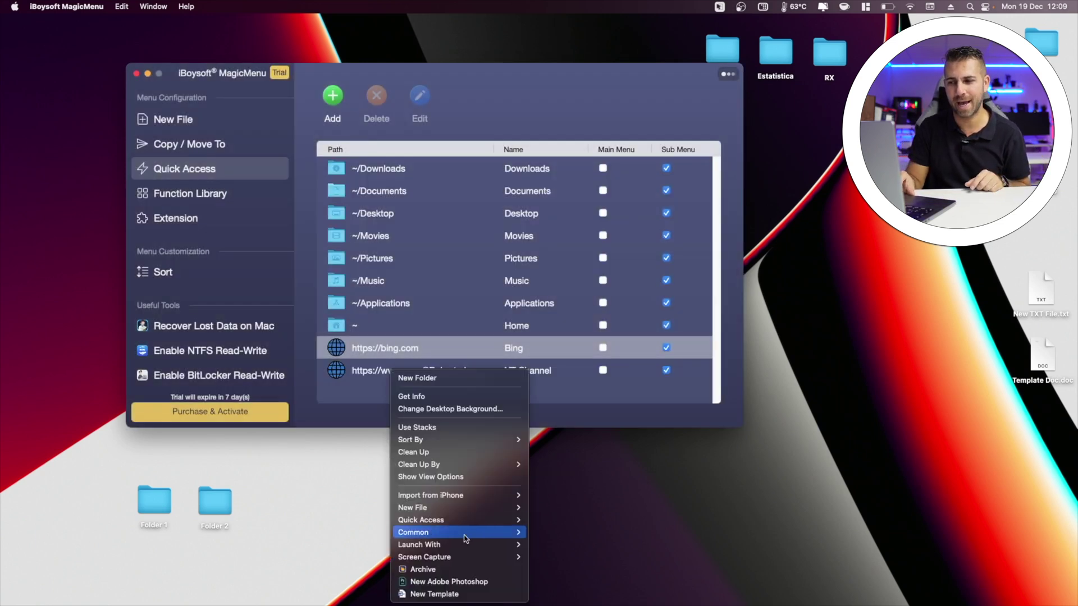
mouse_move(478, 527)
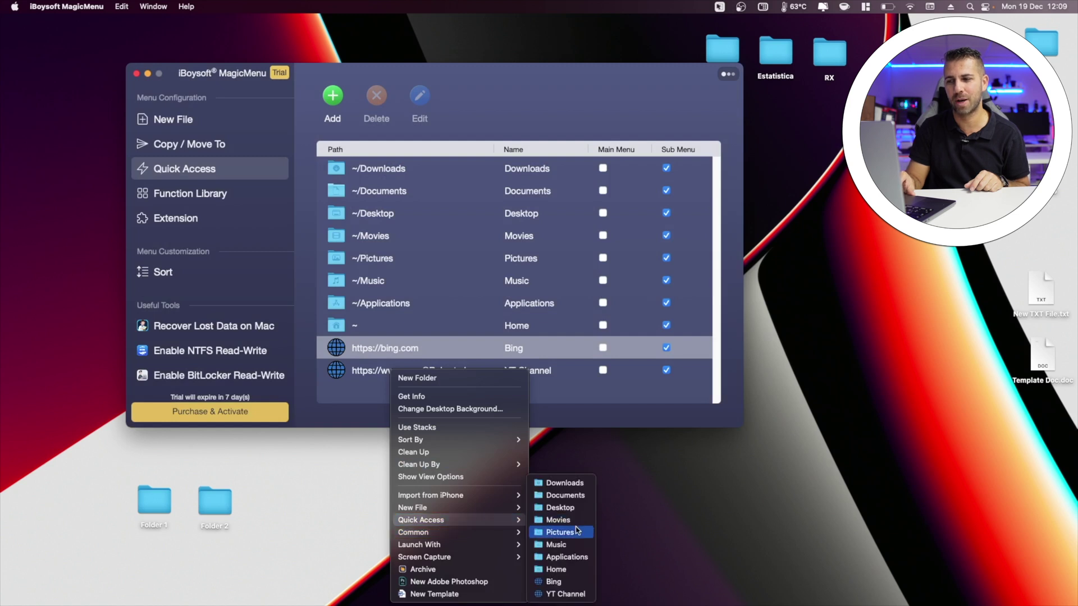
left_click(564, 594)
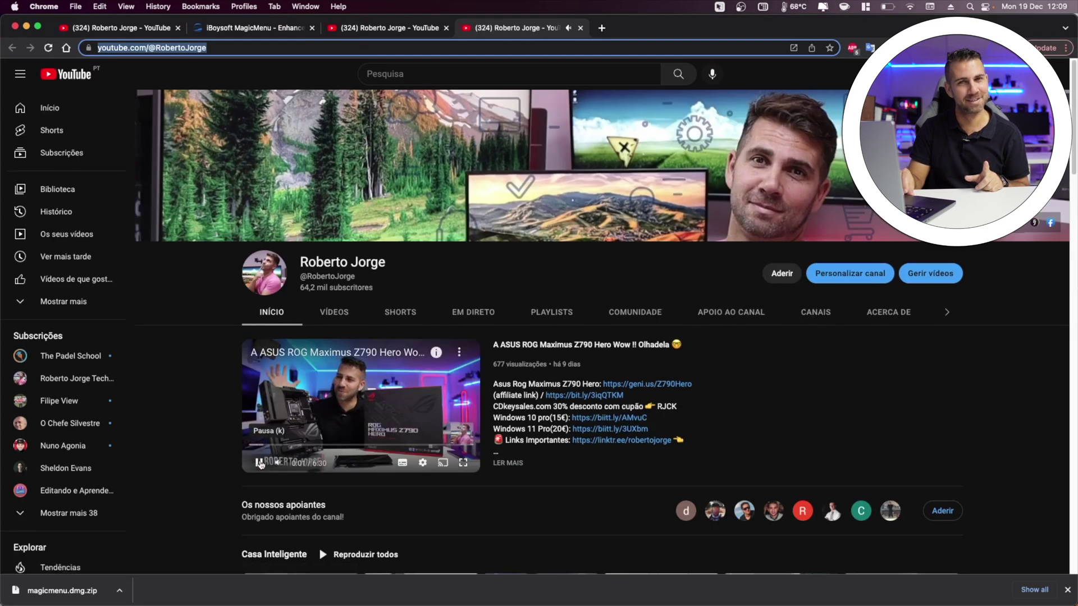
left_click(259, 464)
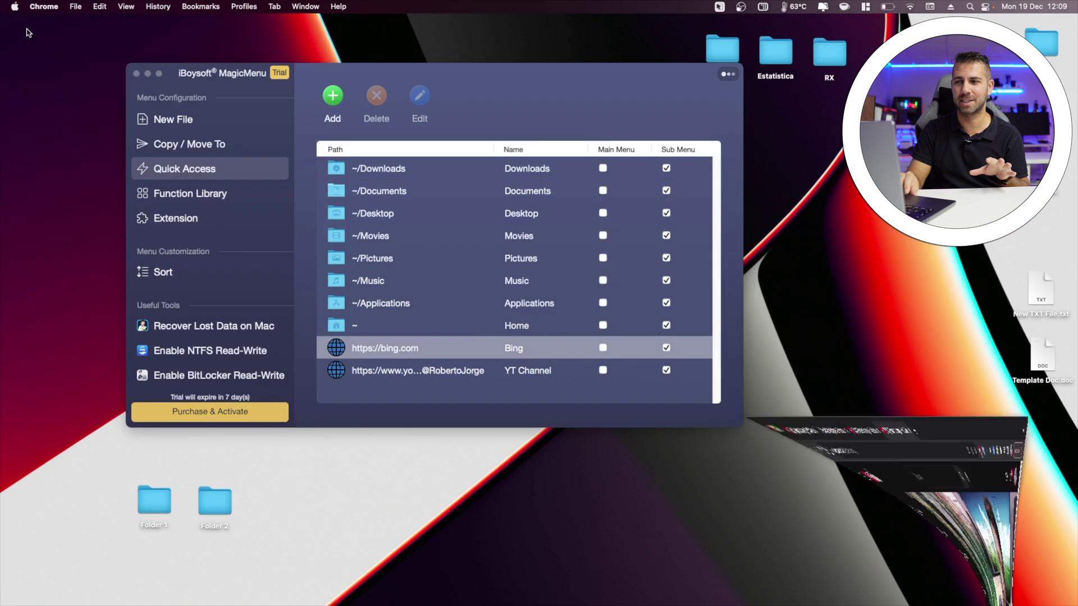
- Set the YT Channel shortcut to appear in the main menu and check the desktop context menu
left_click(437, 371)
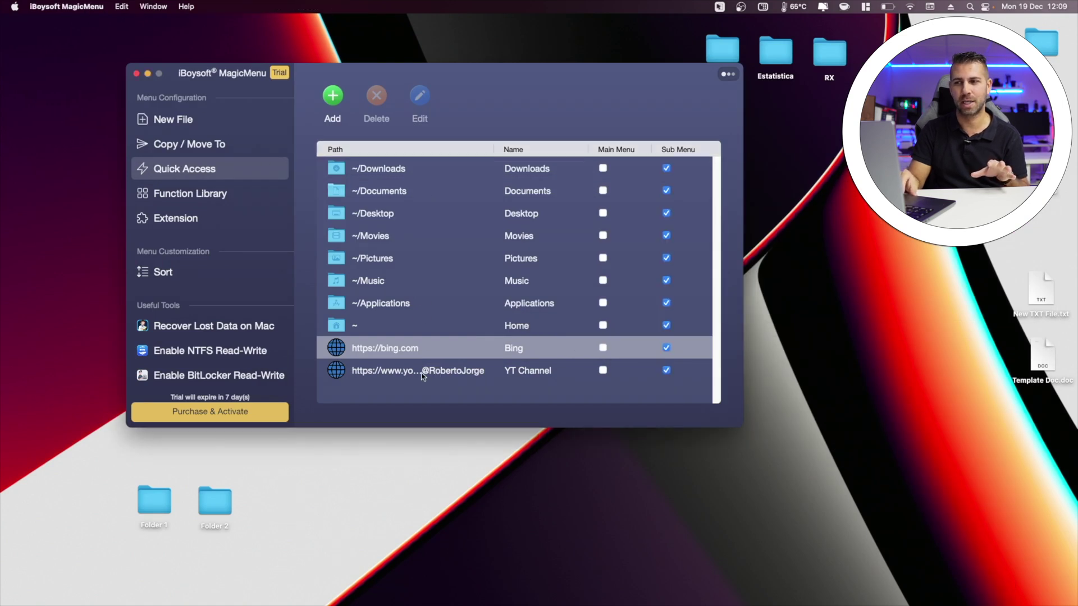
left_click(424, 374)
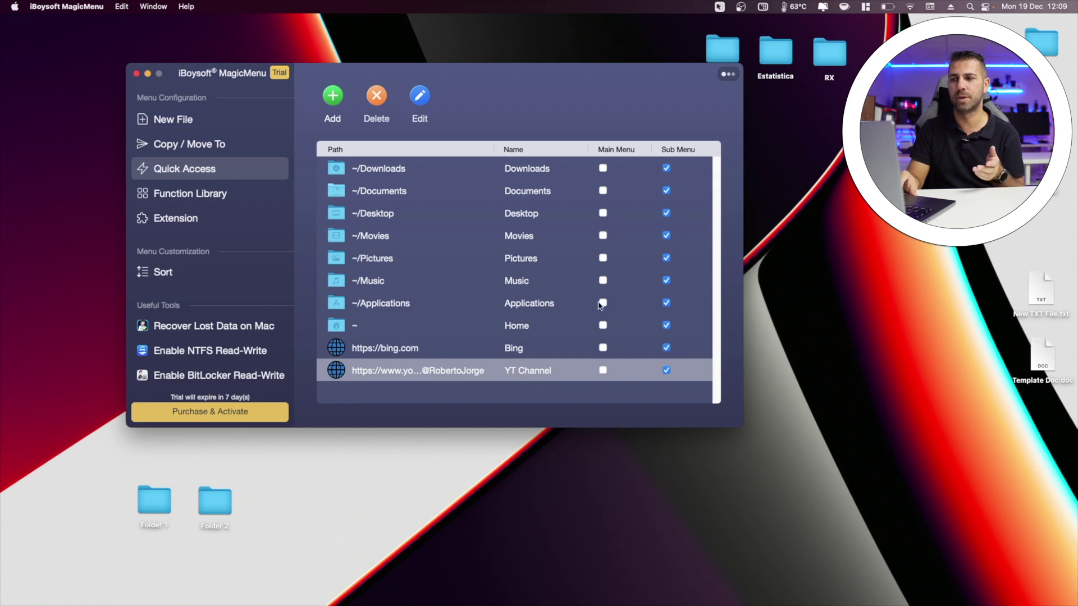
left_click(603, 371)
right_click(807, 292)
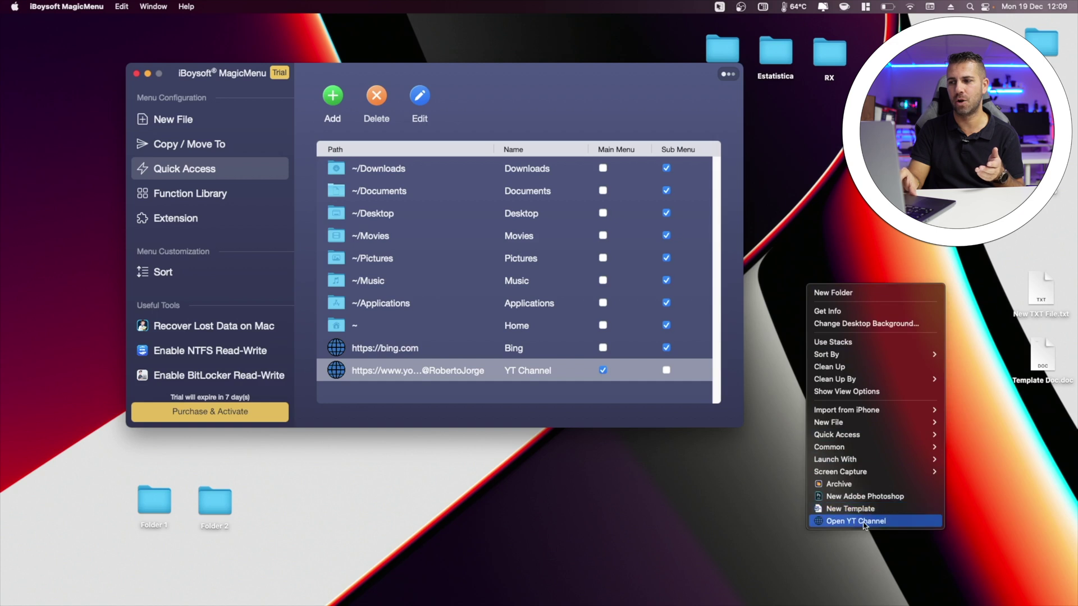
- Return the YT Channel shortcut from the main menu to the sub menu and check the desktop context menu
left_click(604, 371)
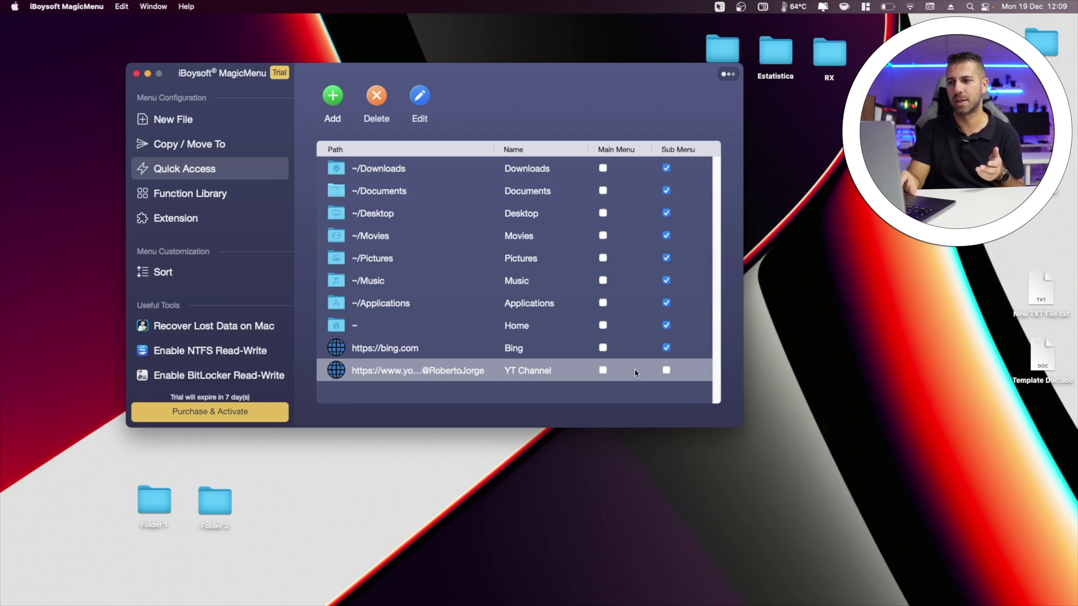
right_click(788, 330)
mouse_move(833, 477)
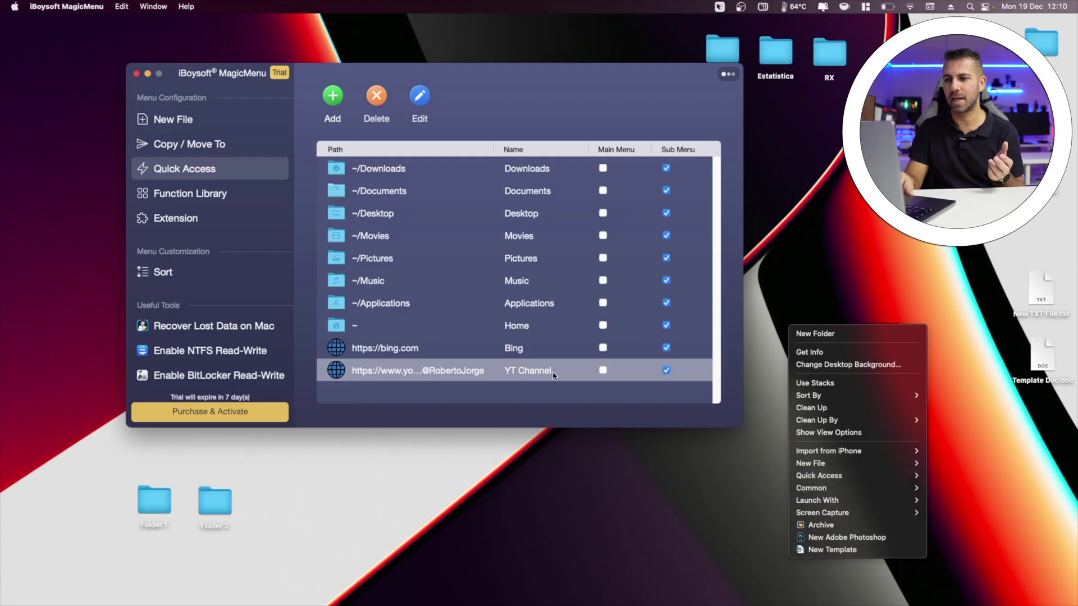
- Rename the YT Channel shortcut as Channel and check it in the desktop's Quick Access submenu
left_click(537, 377)
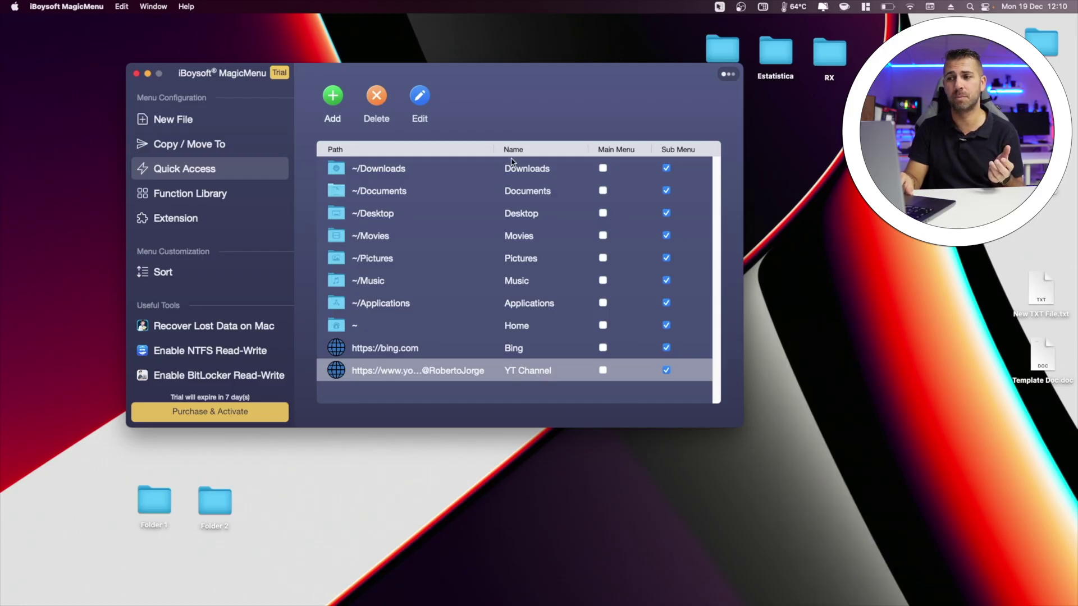
left_click(420, 109)
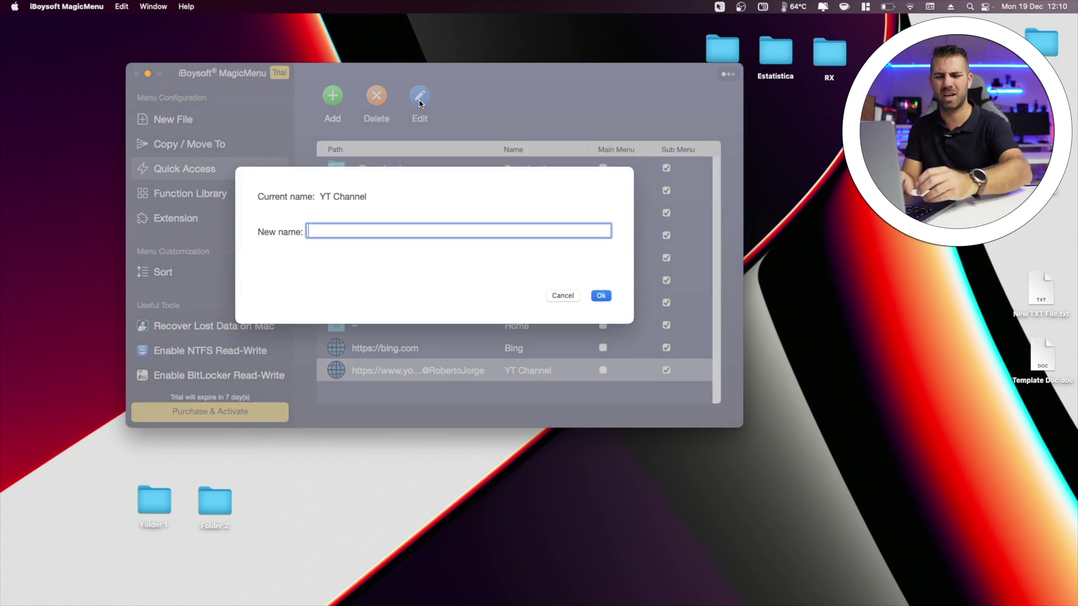
type("Channel")
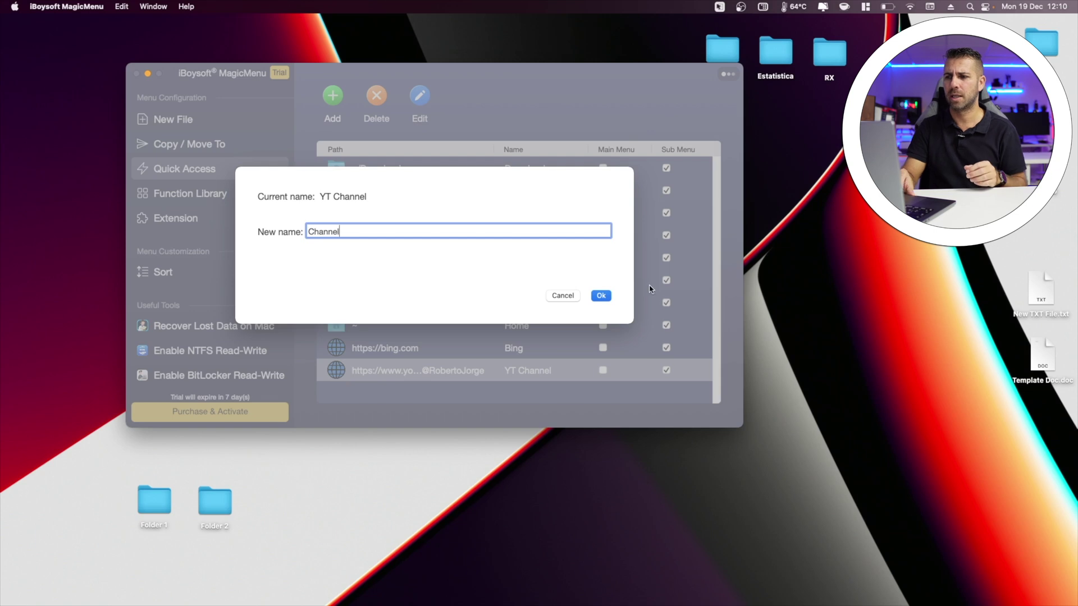
left_click(599, 296)
right_click(799, 284)
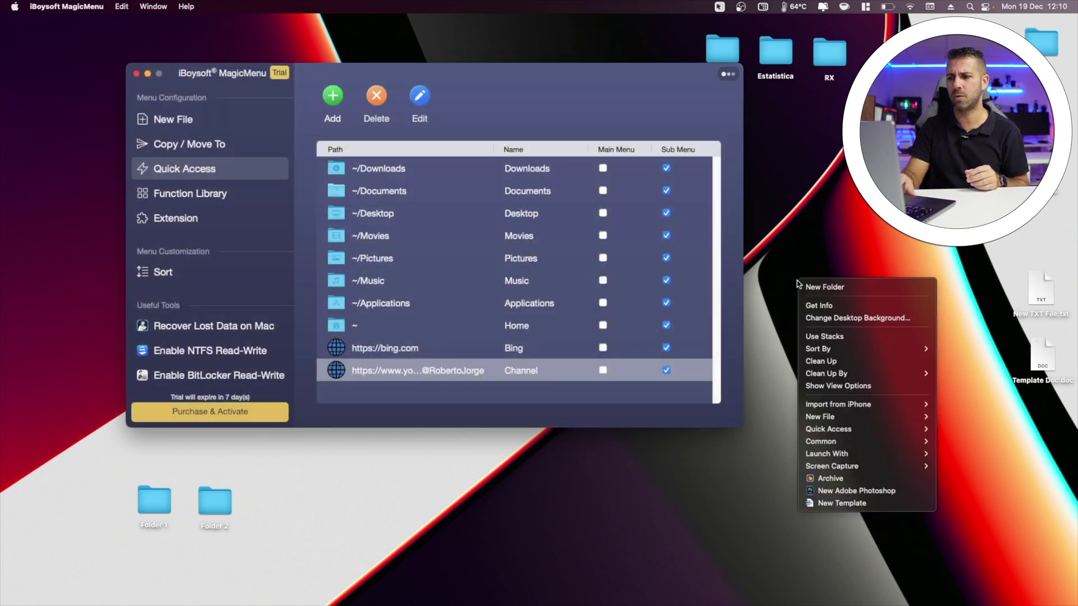
mouse_move(842, 430)
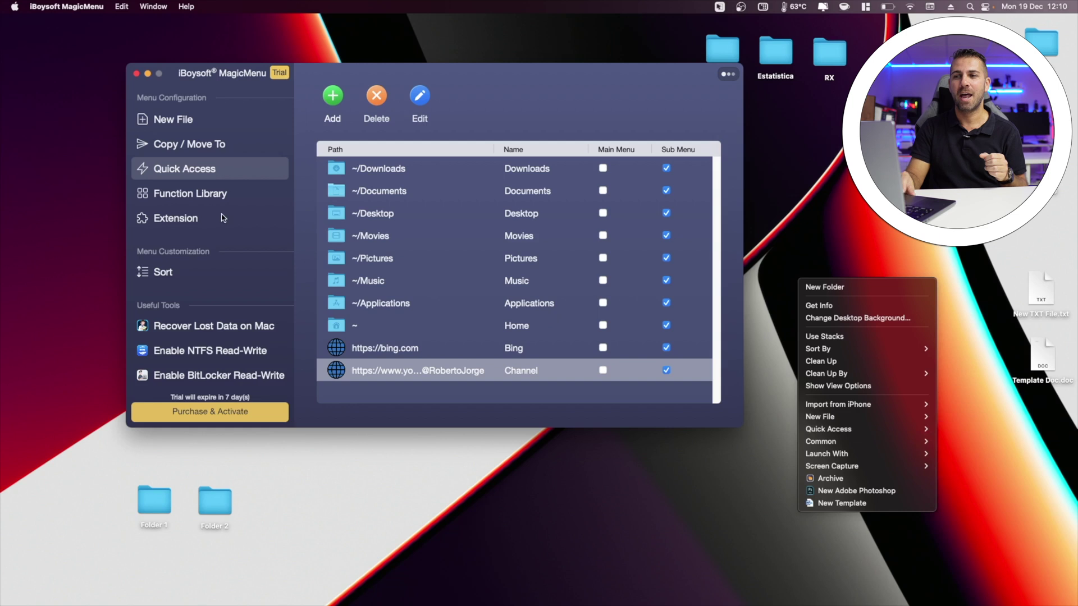
- Show the Function Library list and examine the Common functions in the desktop context menu
left_click(216, 204)
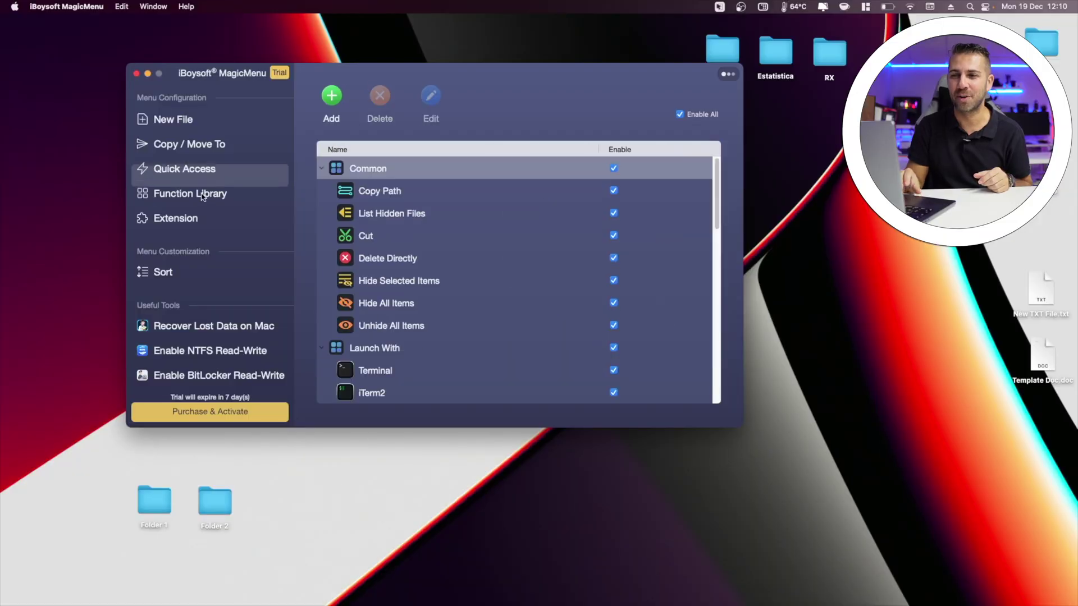
left_click(204, 194)
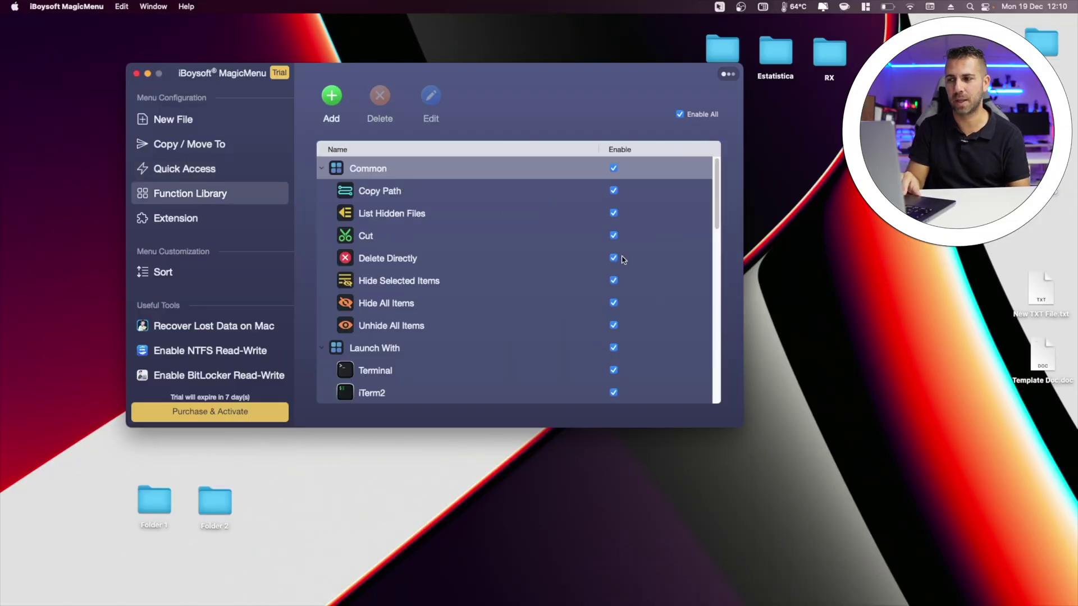
right_click(781, 328)
mouse_move(821, 422)
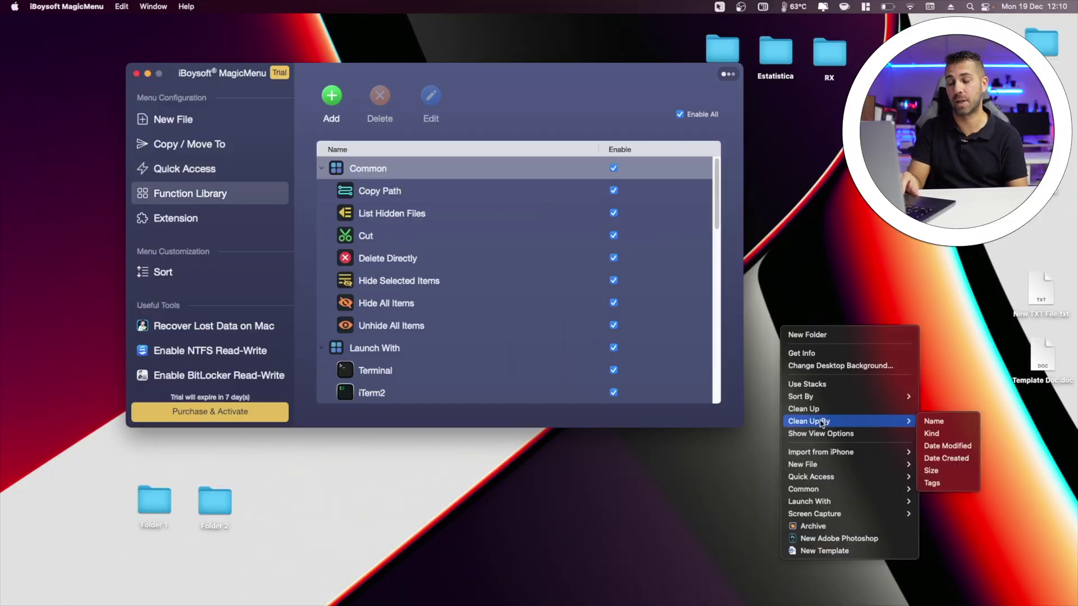
mouse_move(810, 490)
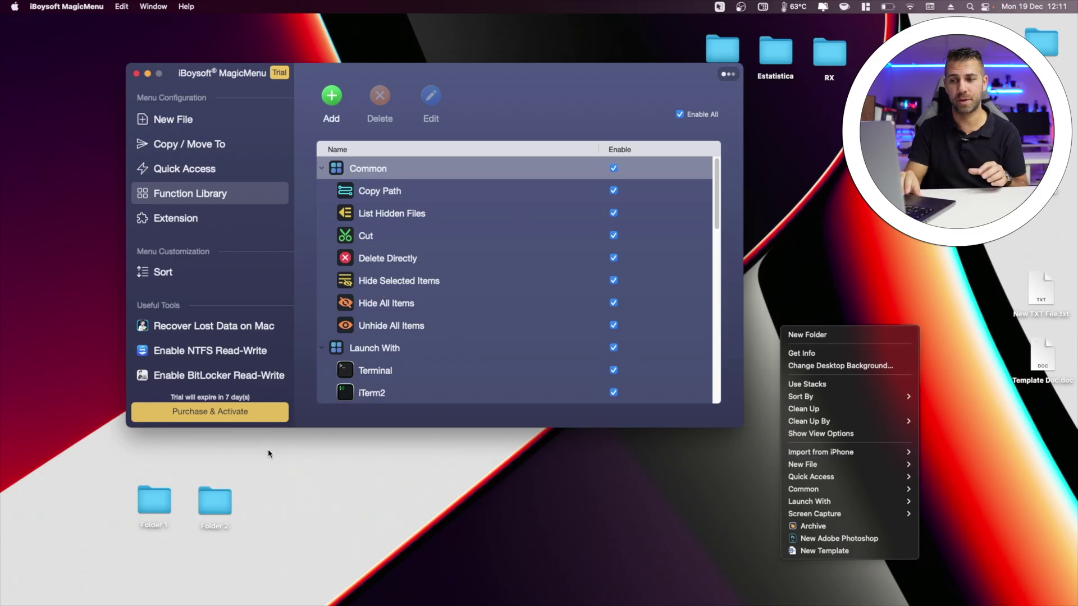
- Hide Folder 2 on the desktop with the Hide Selected Items function
left_click(224, 498)
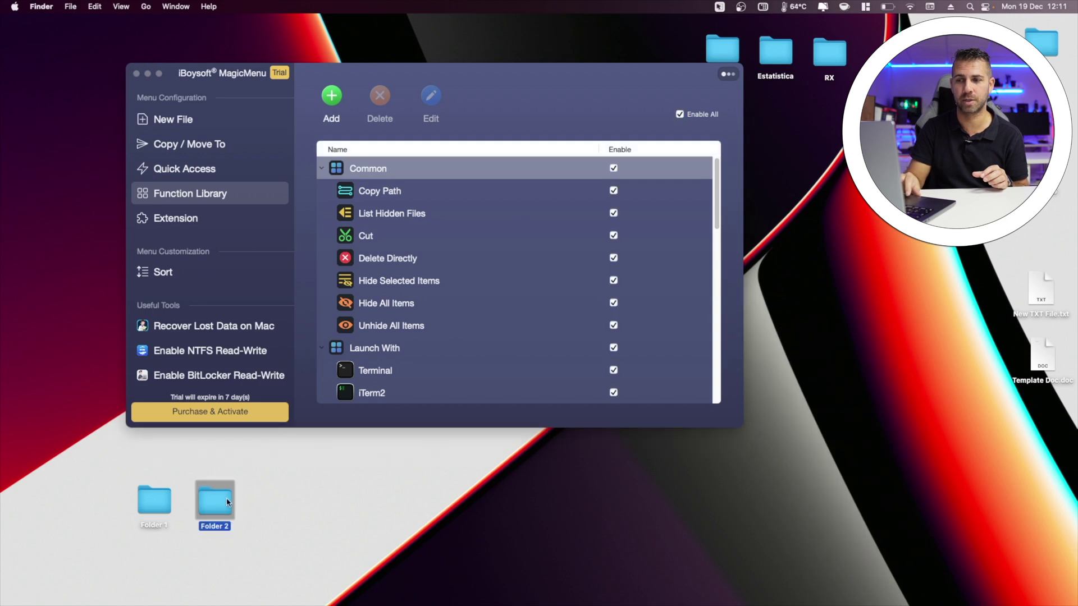
right_click(228, 501)
mouse_move(276, 544)
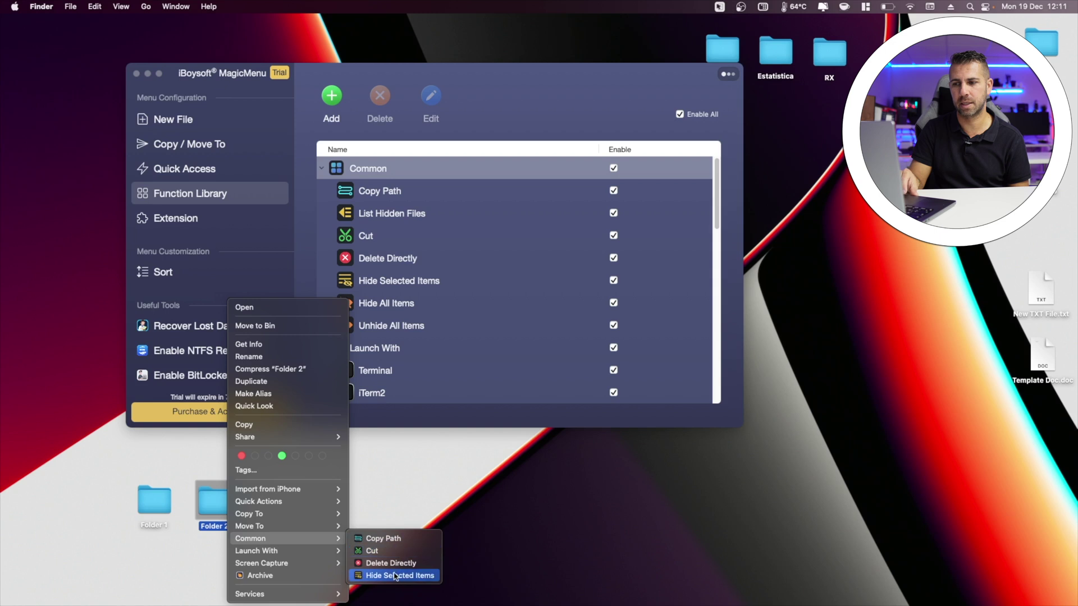
left_click(379, 575)
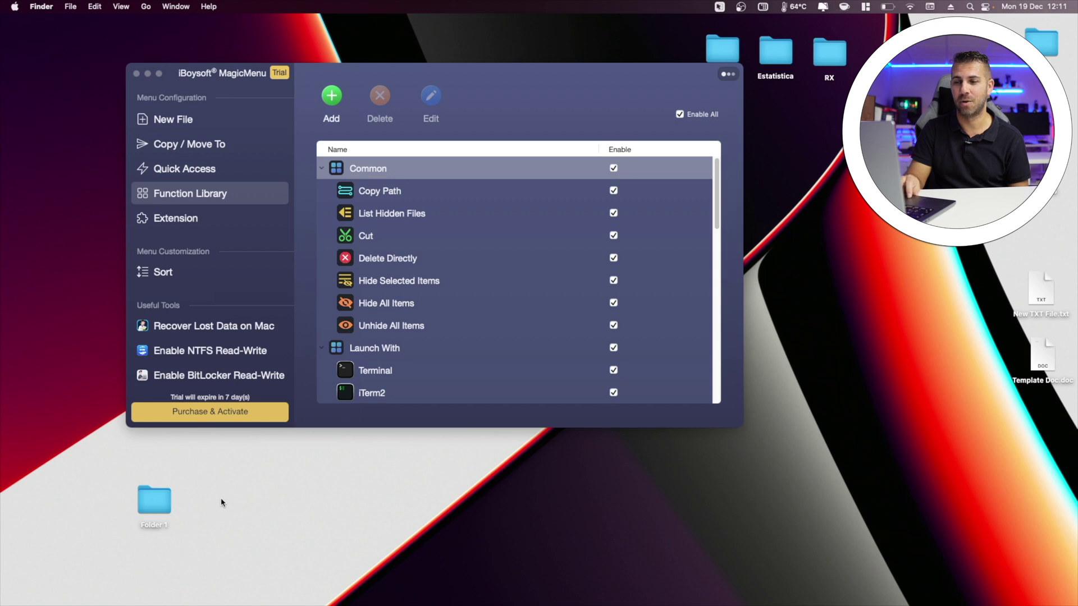
- Reveal every hidden item on the desktop with the Unhide All Items function
right_click(222, 503)
mouse_move(273, 531)
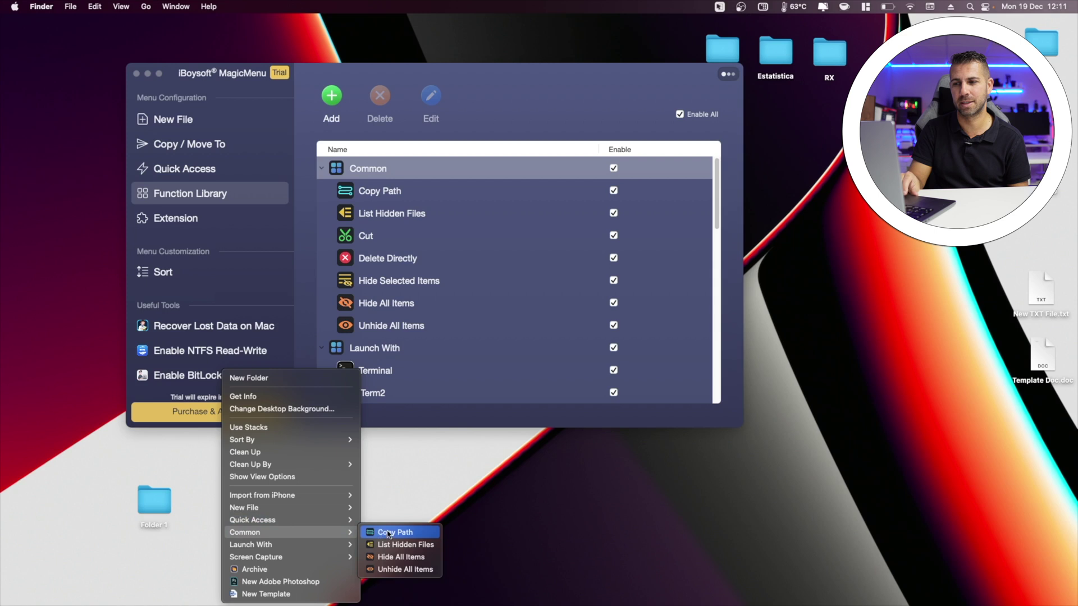
left_click(410, 569)
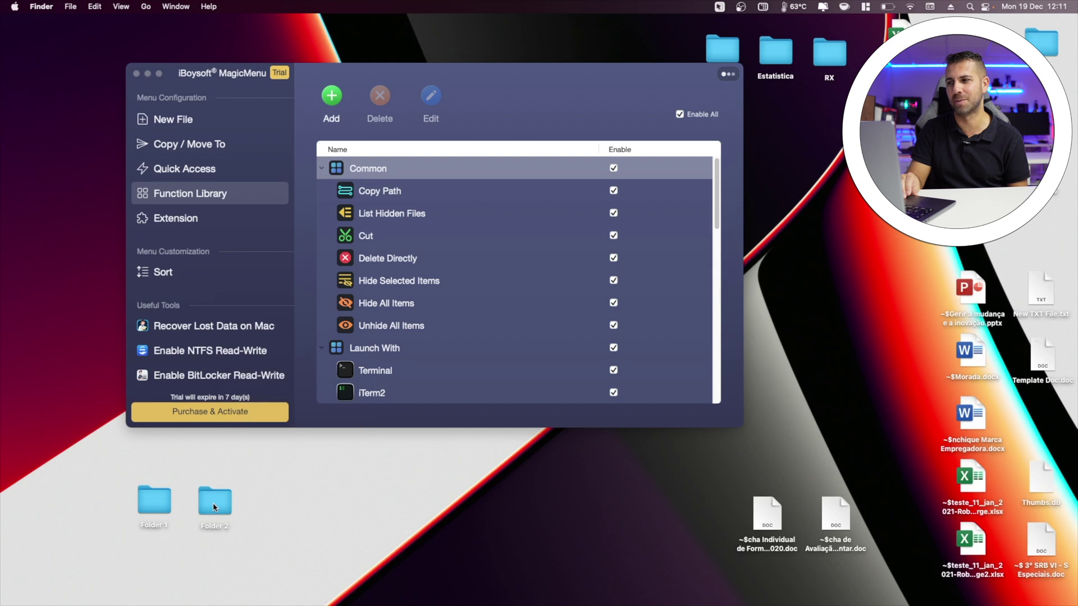
- Hide everything on the desktop with the Hide All Items function
right_click(347, 510)
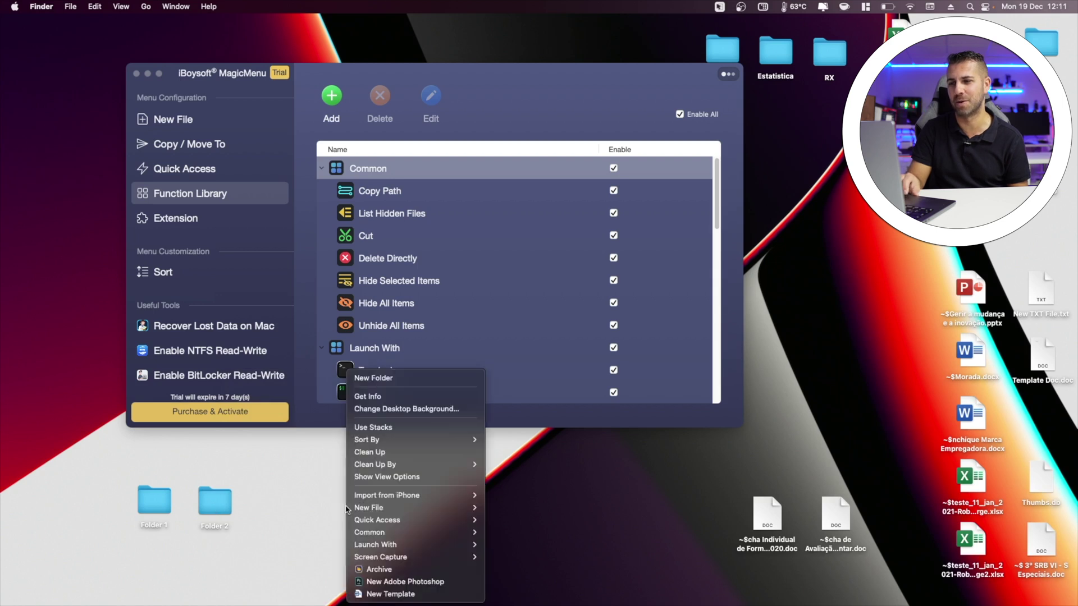
right_click(399, 511)
mouse_move(505, 532)
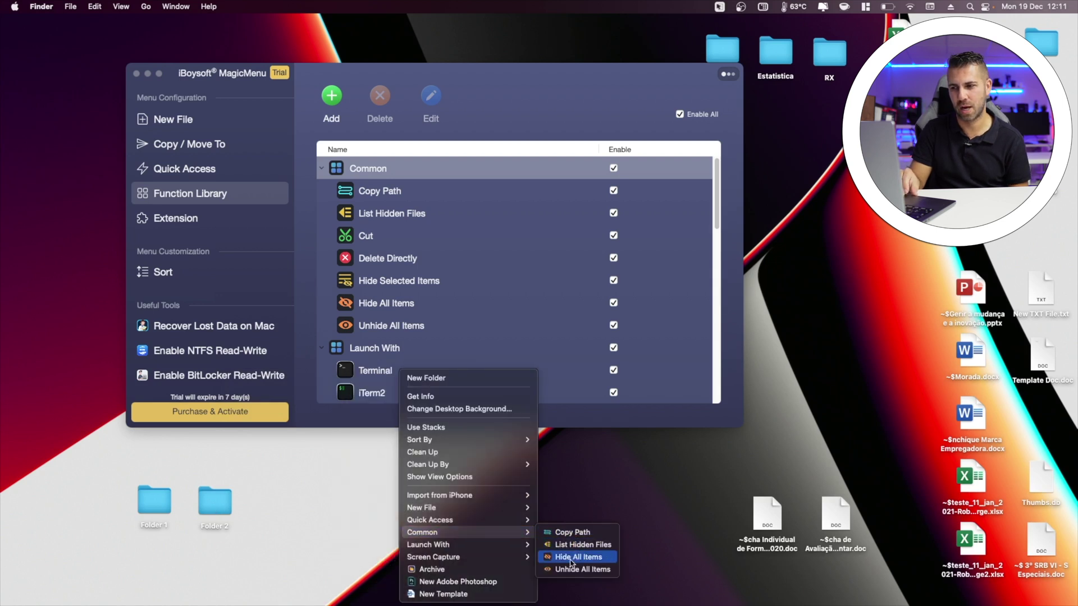
left_click(574, 557)
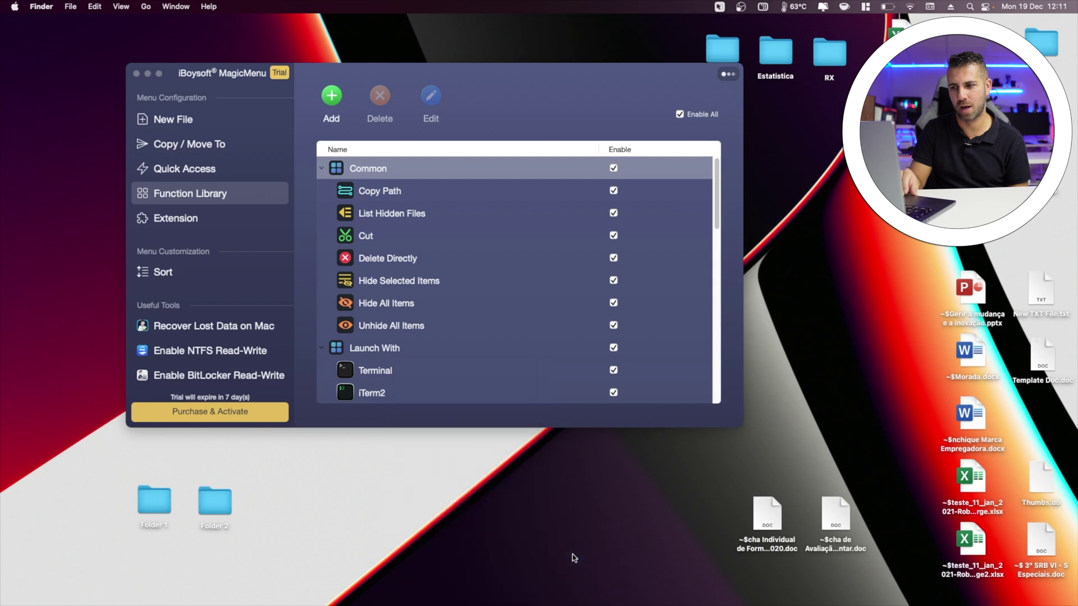
- List the desktop's hidden files with List Hidden Files and unhide Folder 2, Template Doc.doc and MIDO
right_click(435, 483)
mouse_move(495, 530)
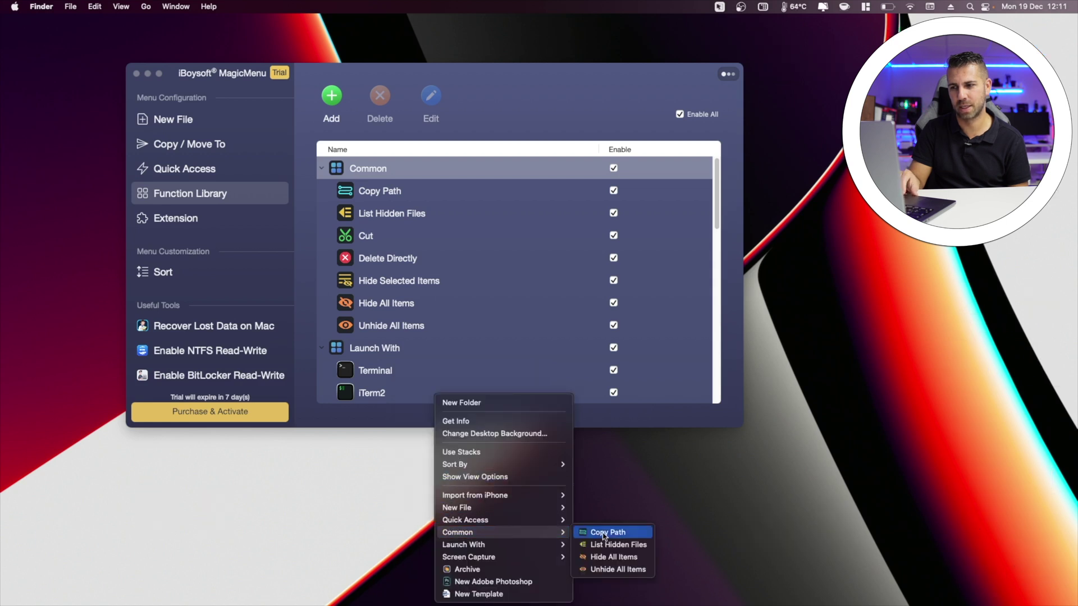
left_click(606, 545)
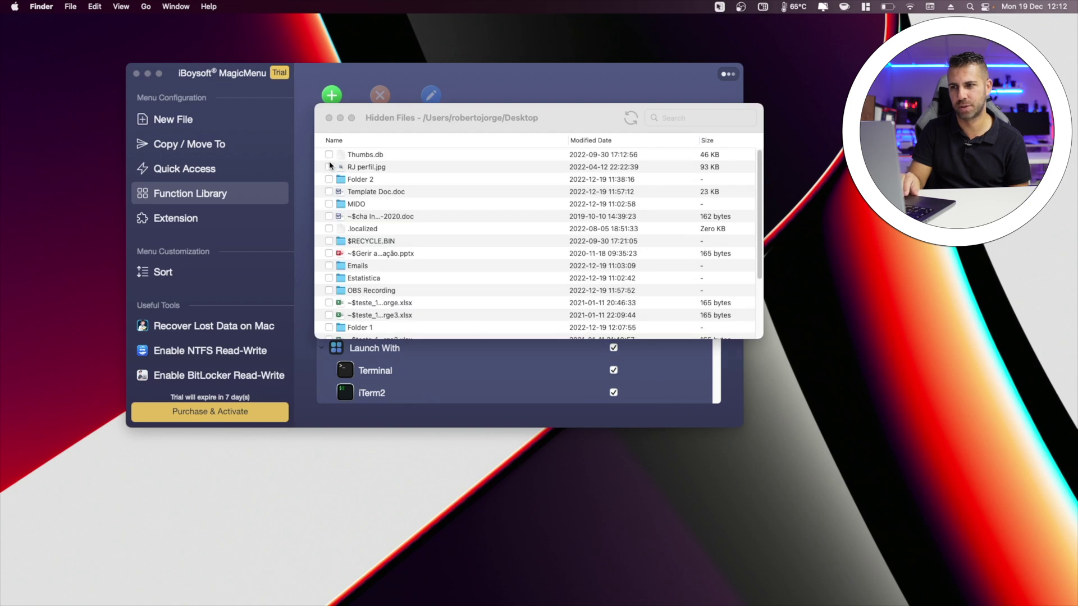
left_click(329, 179)
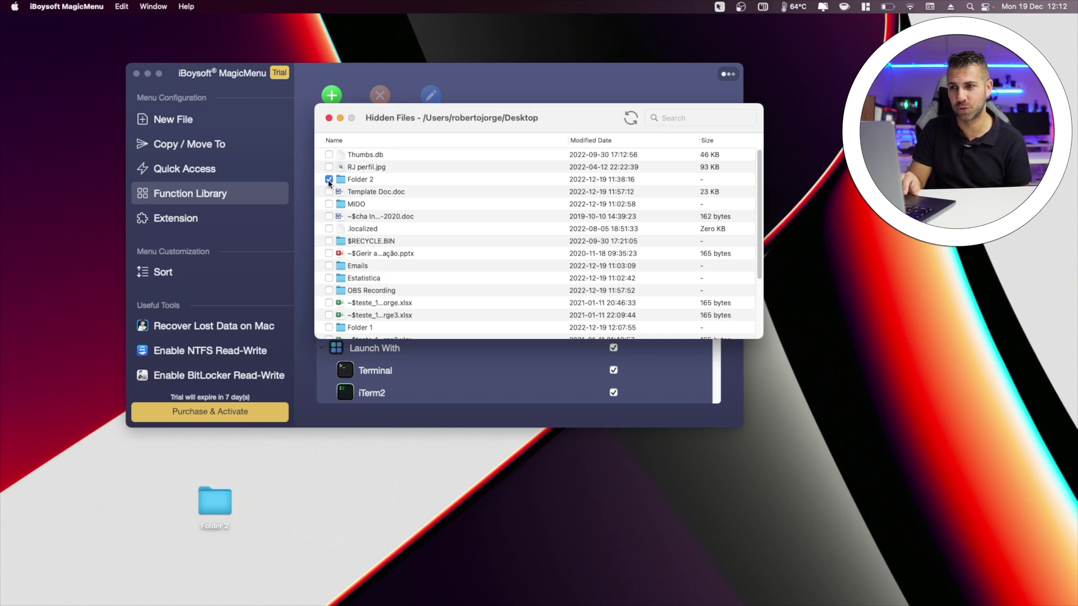
left_click(329, 192)
left_click(329, 204)
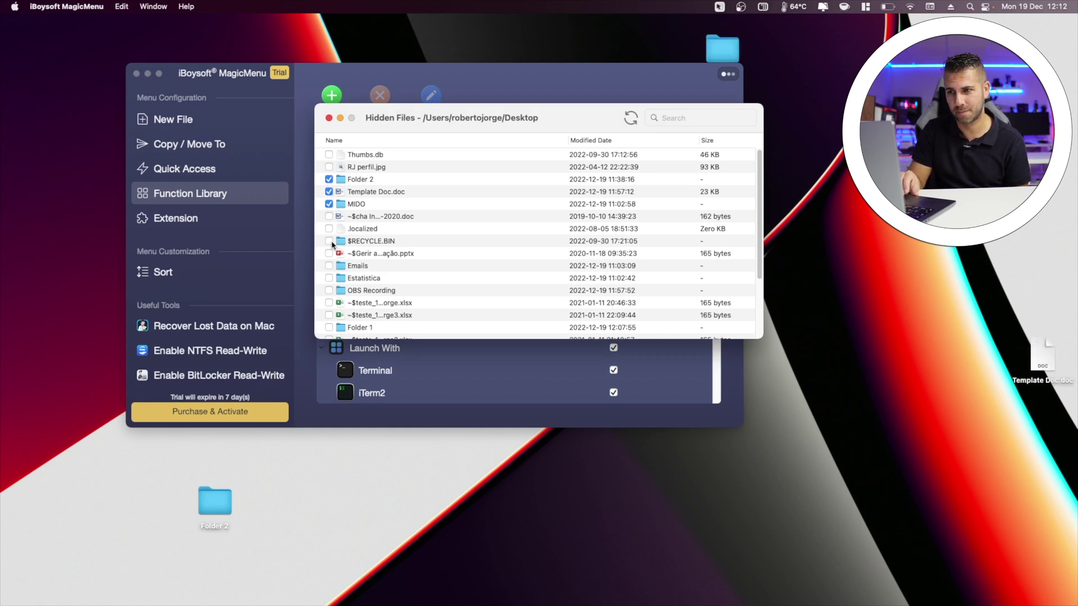
- Unhide Emails, Estatistica, OBS Recording, Folder 1, New TXT File.txt and RX, and close the hidden files list
left_click(329, 266)
left_click(329, 278)
left_click(329, 291)
scroll(329, 281, "down", 5)
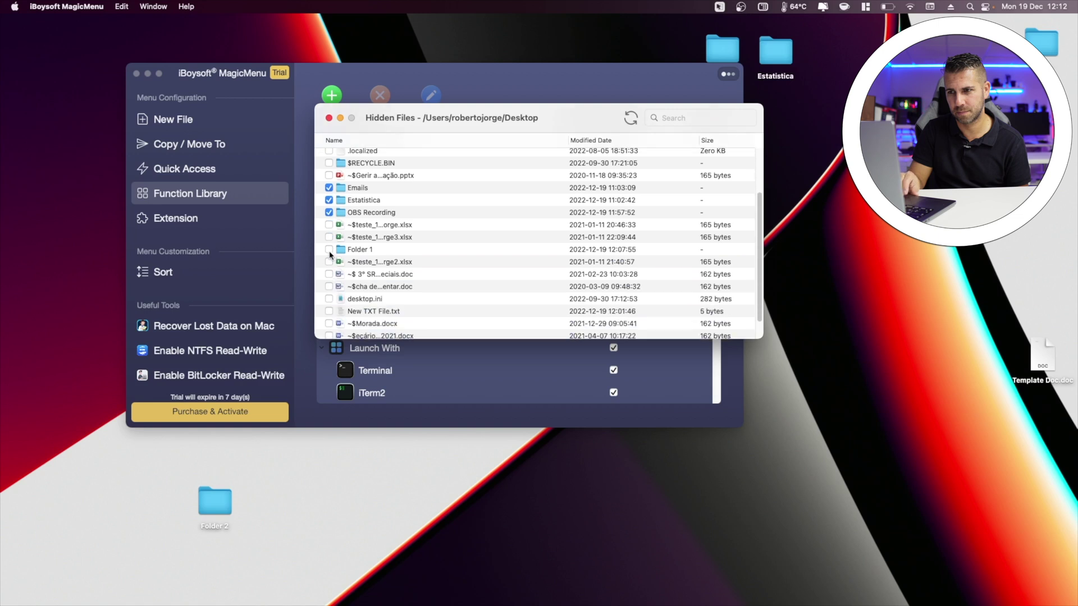
left_click(328, 278)
left_click(329, 283)
left_click(329, 320)
scroll(331, 252, "up", 5)
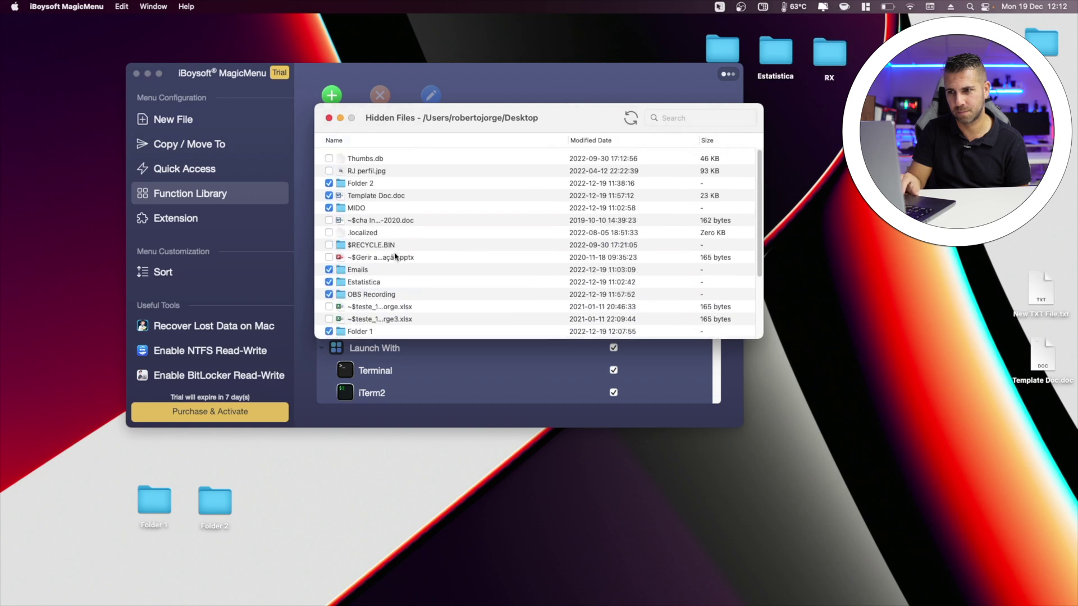
left_click(329, 118)
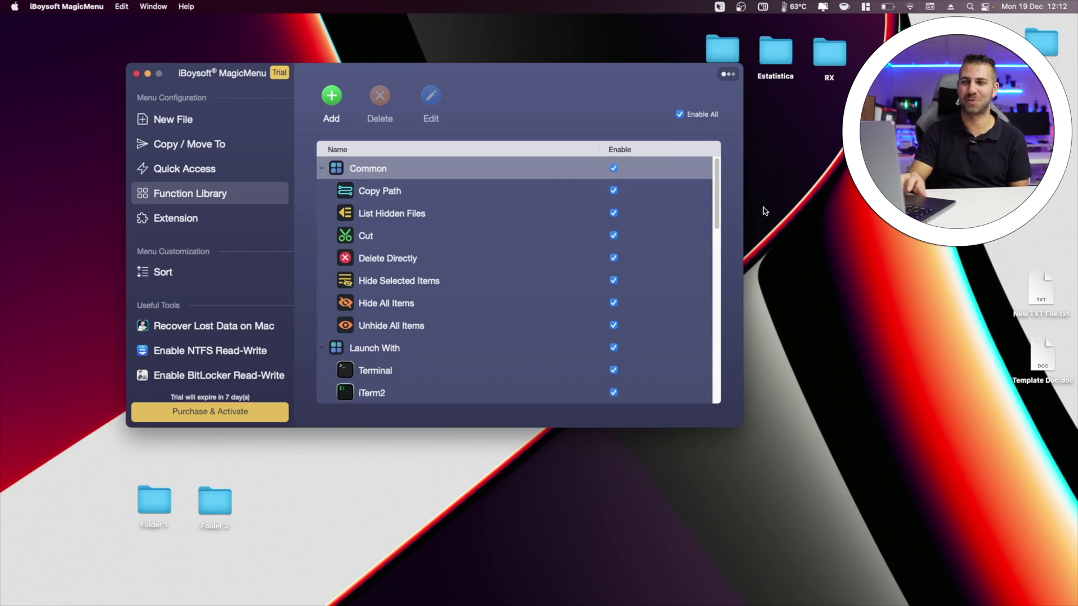
- Collapse the Common category, launch Terminal from the desktop with the Launch With function, and close its window
left_click(322, 170)
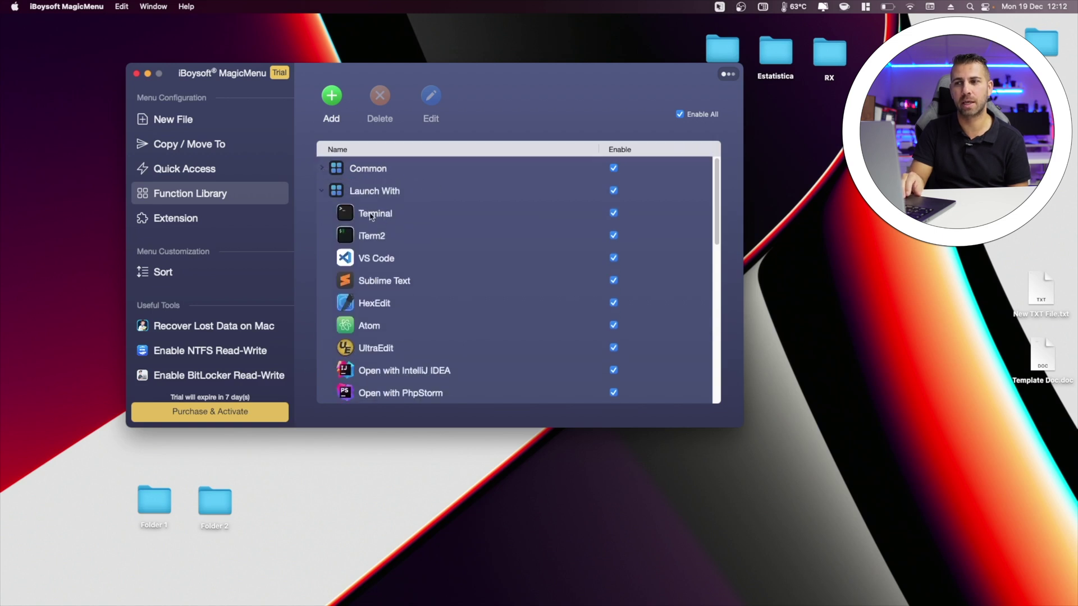
right_click(844, 340)
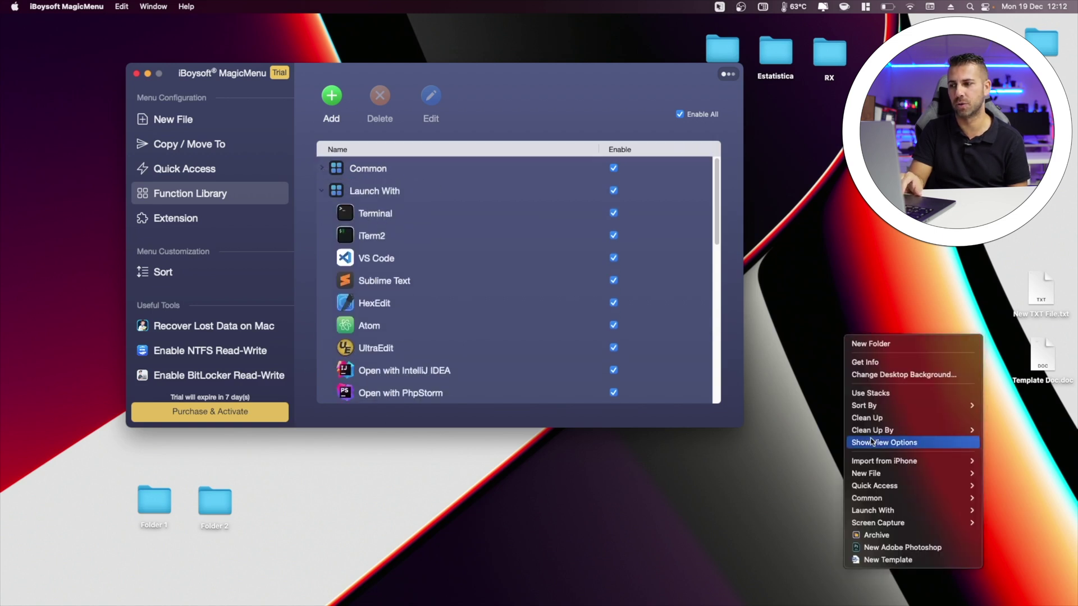
mouse_move(874, 511)
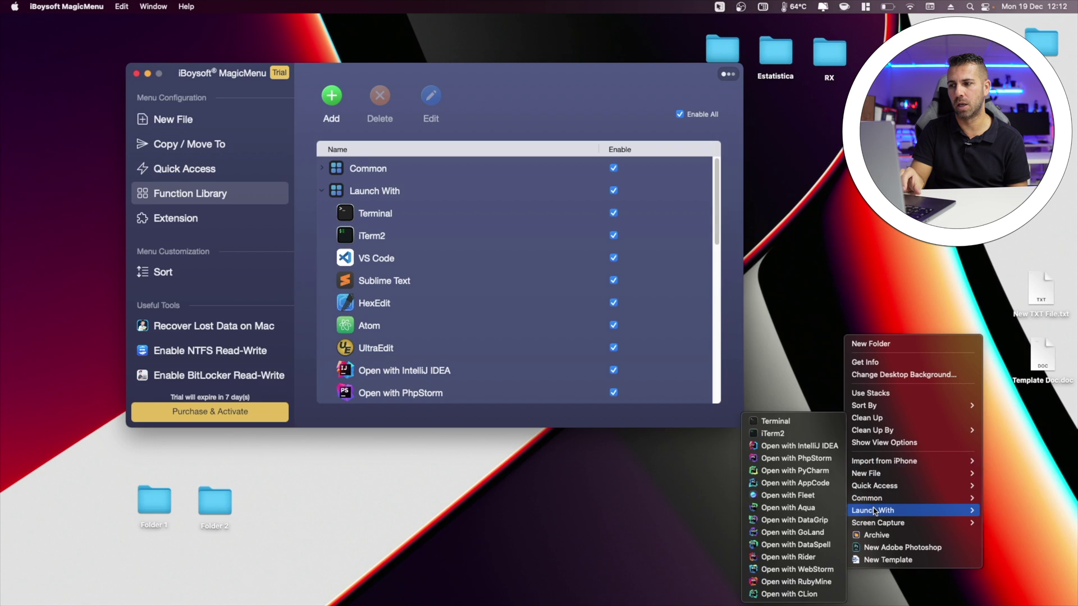
left_click(777, 421)
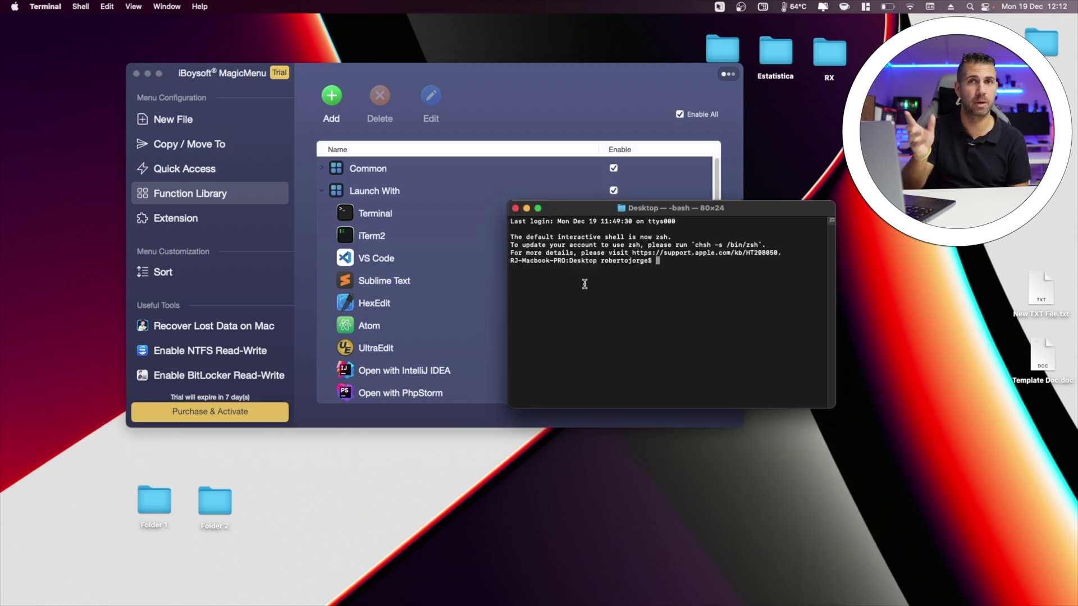
left_click(515, 209)
- Disable the whole Launch With category, collapse it, and check the desktop context menu
scroll(381, 243, "down", 10)
scroll(640, 258, "up", 10)
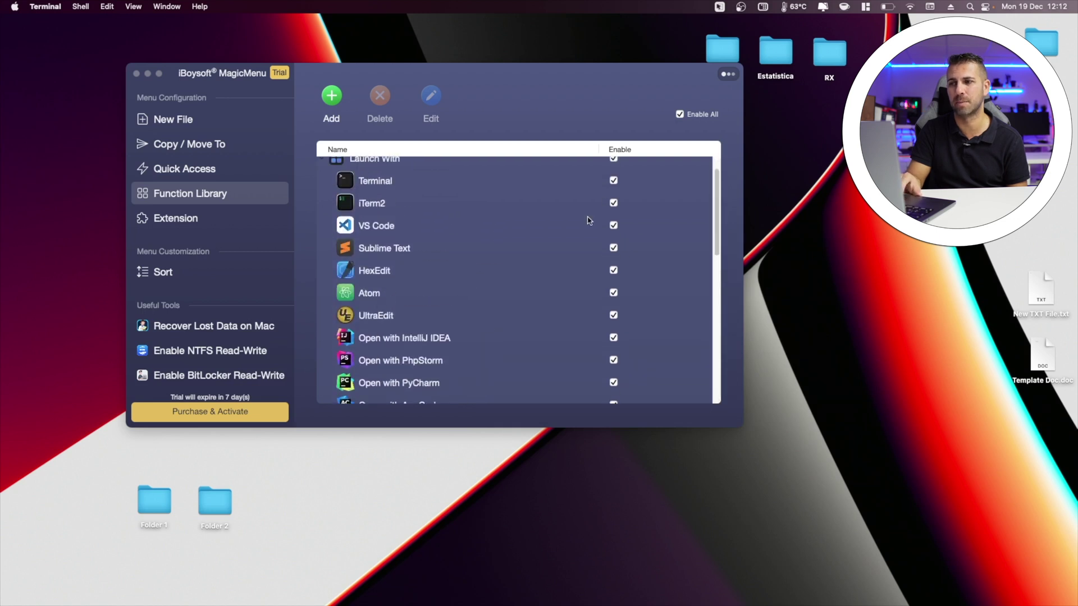
scroll(498, 234, "up", 2)
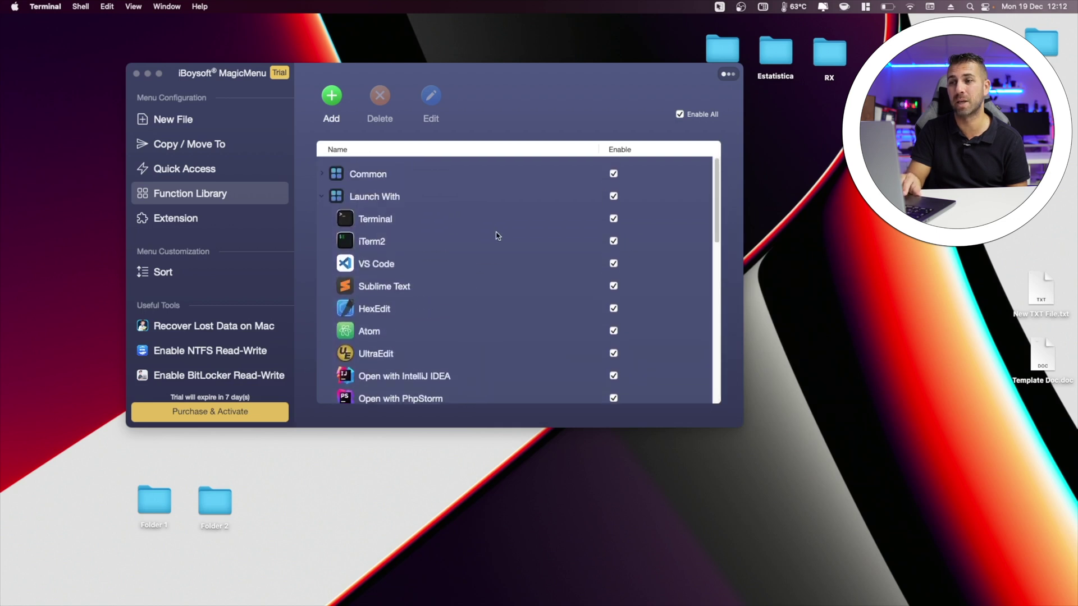
left_click(614, 191)
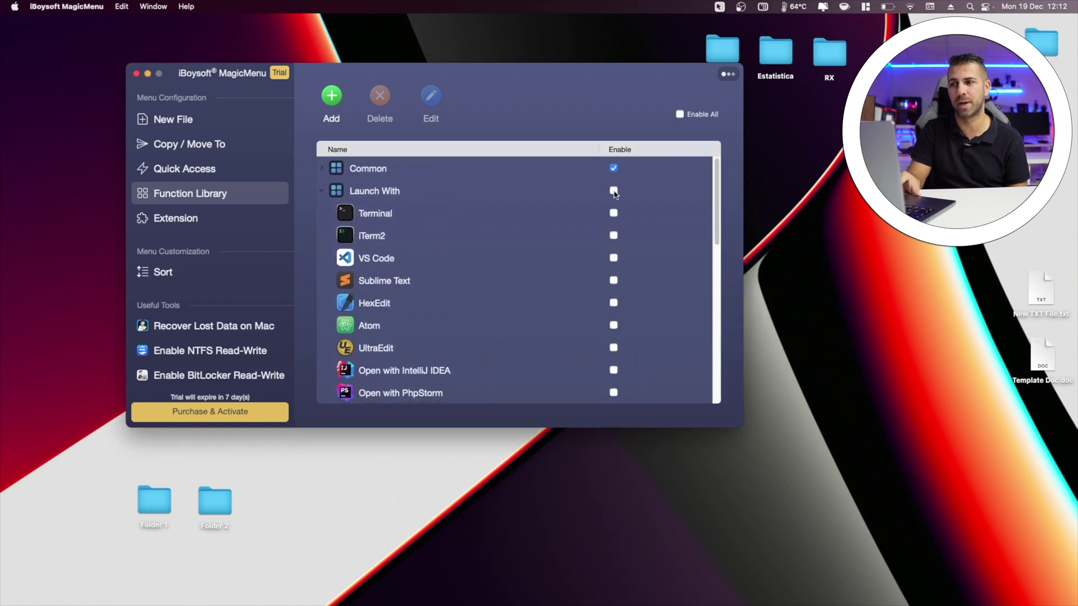
left_click(323, 190)
right_click(416, 485)
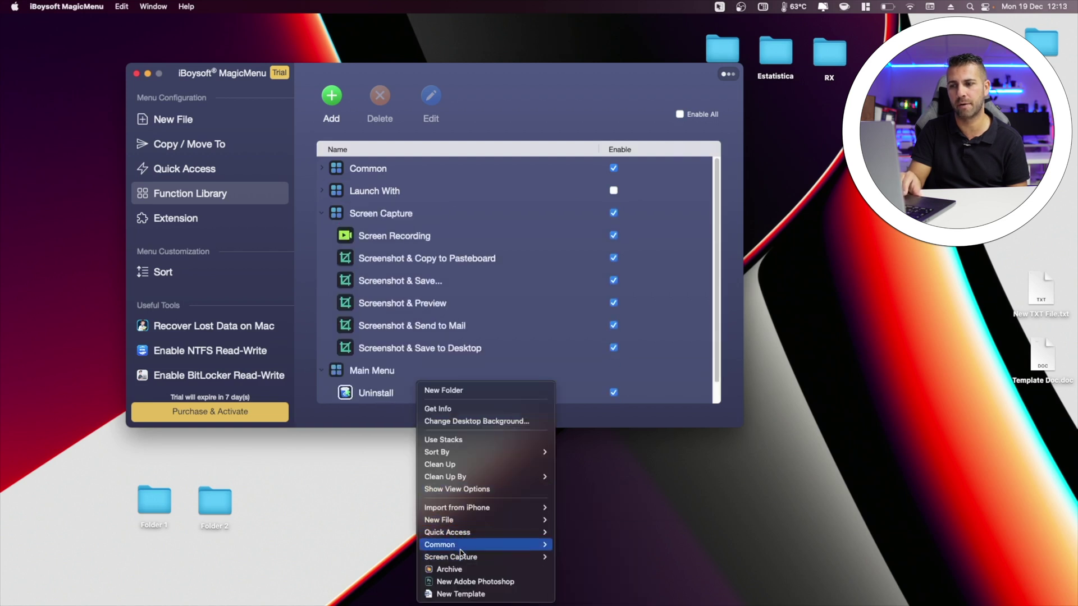
mouse_move(460, 558)
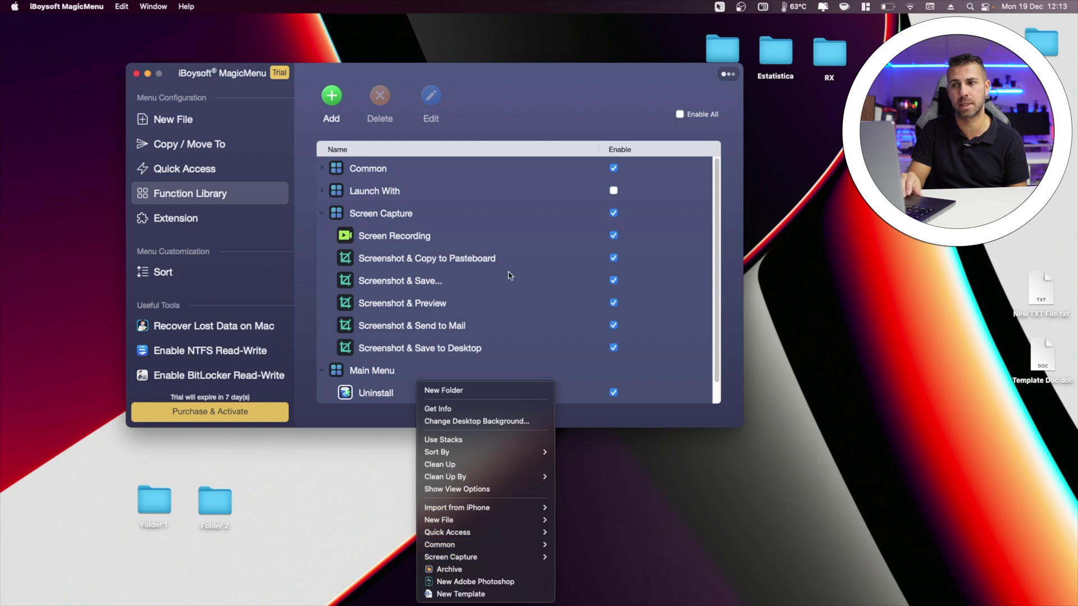
- Enable the Launch With category again and check for it in the desktop context menu
left_click(614, 191)
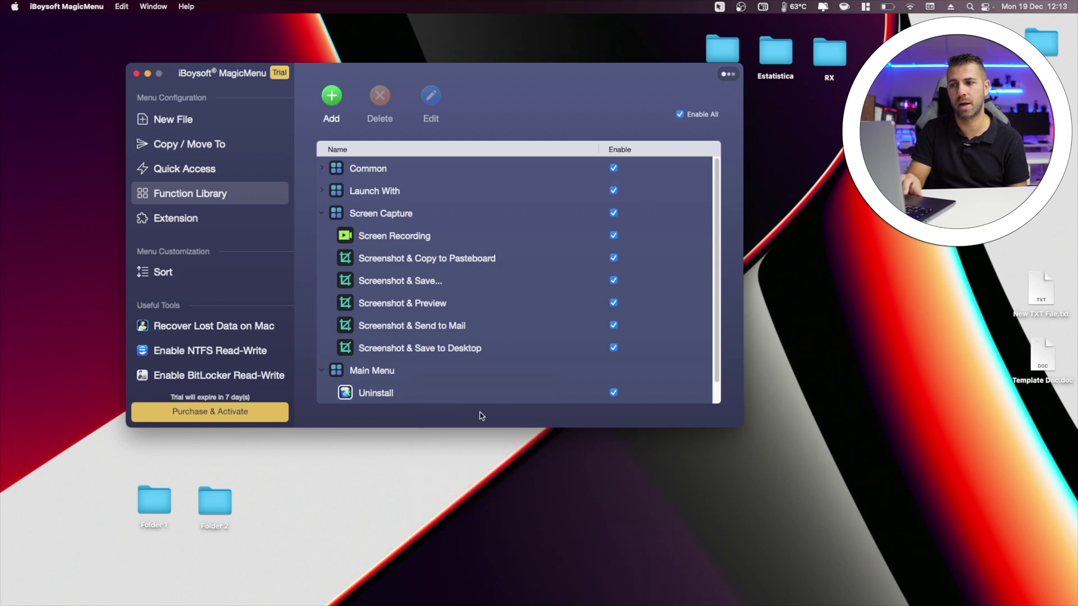
right_click(477, 452)
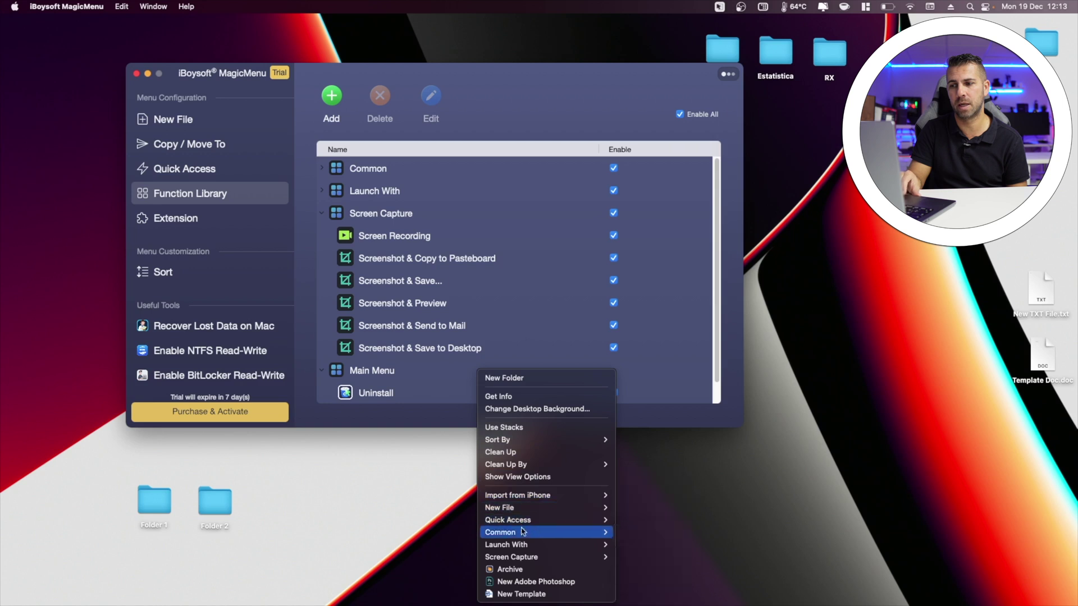
mouse_move(500, 545)
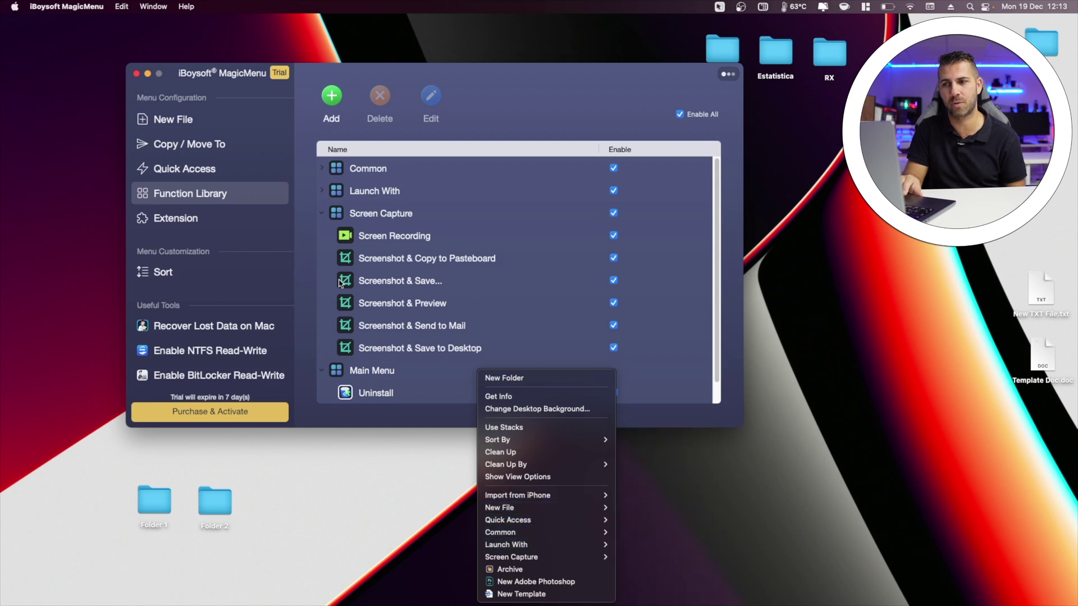
- Collapse Screen Capture and add a new category named Example to the Function Library
left_click(322, 215)
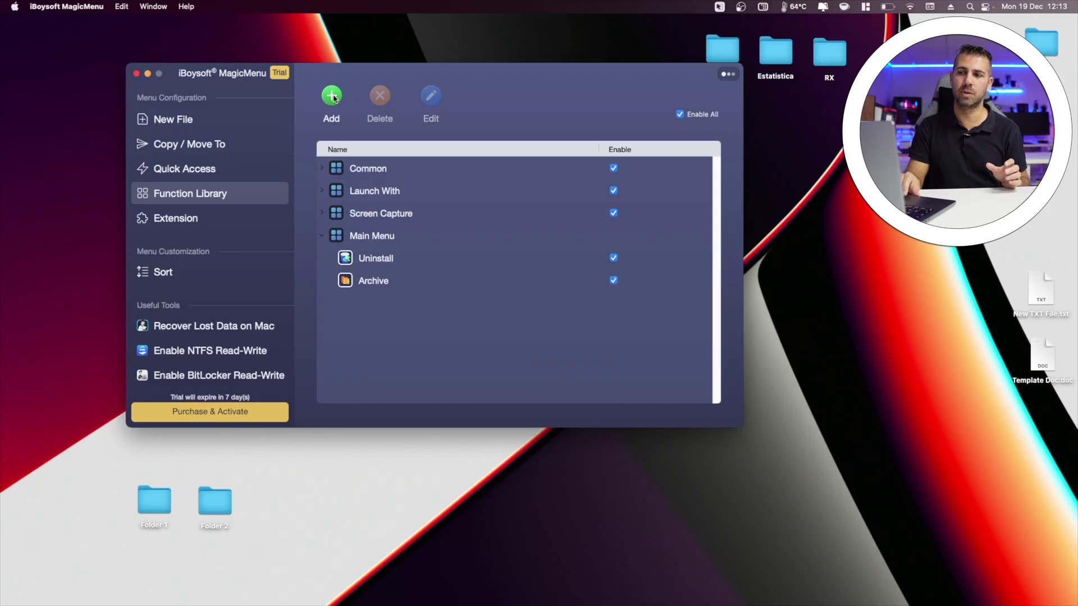
left_click(333, 97)
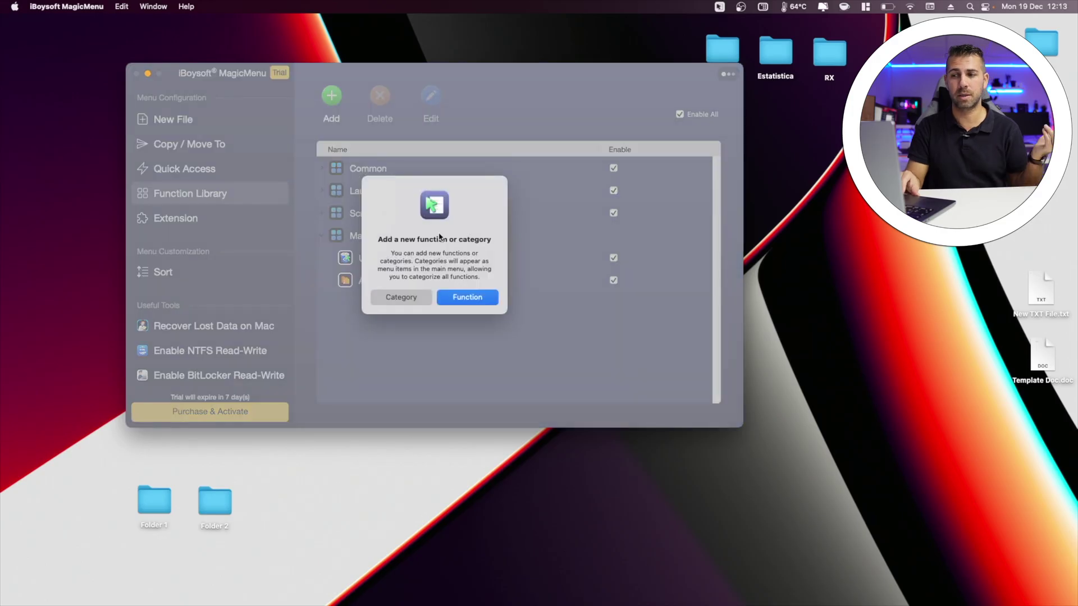
left_click(400, 298)
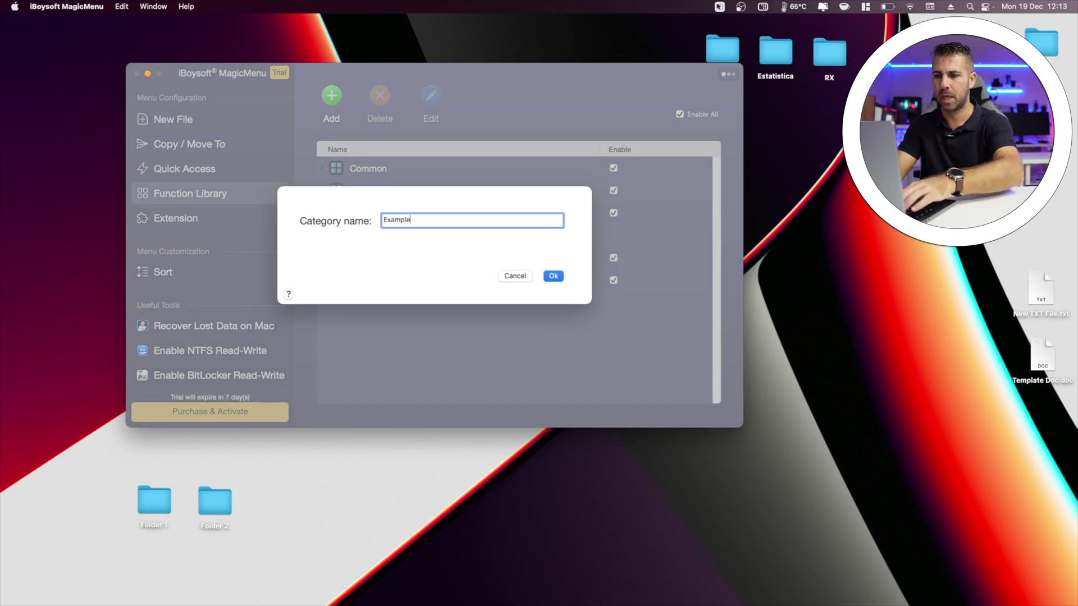
left_click(553, 276)
scroll(421, 261, "down", 10)
scroll(424, 258, "down", 10)
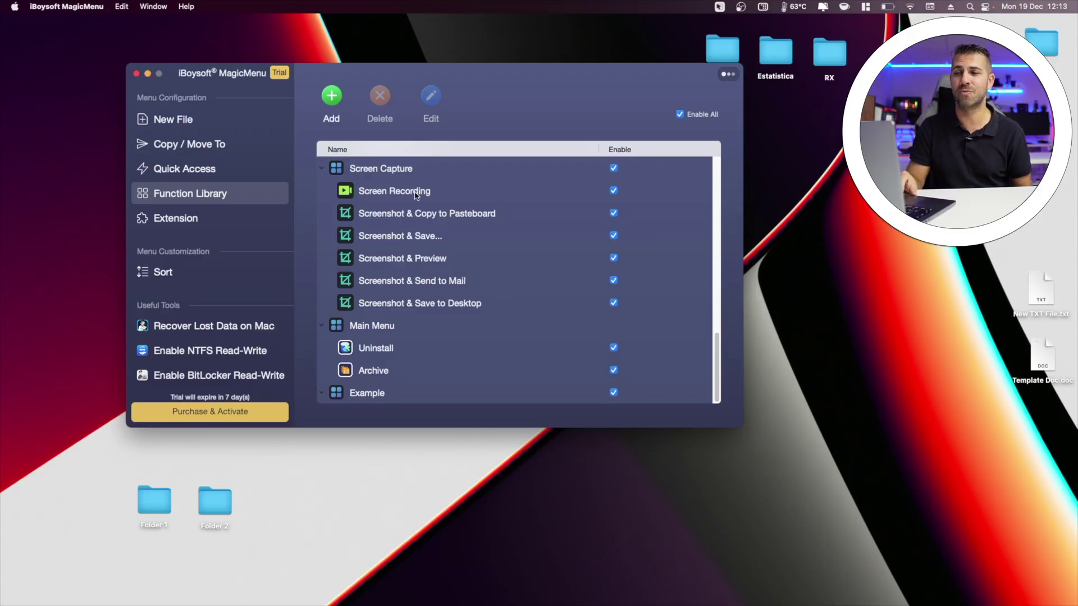
- Look back through the Function Library list and show the installed extensions
scroll(415, 195, "up", 2)
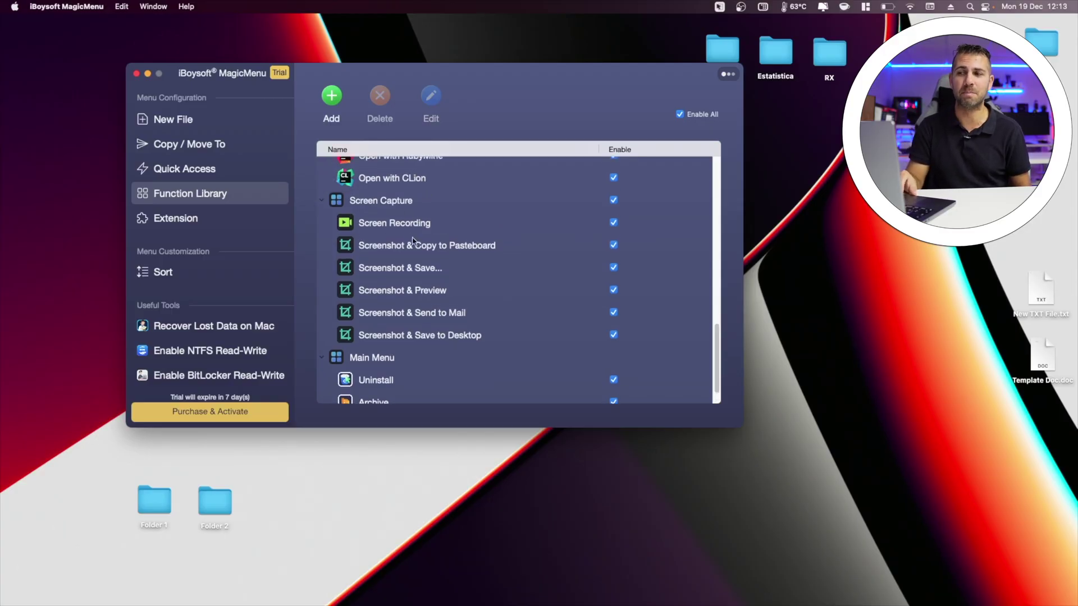
scroll(413, 240, "up", 10)
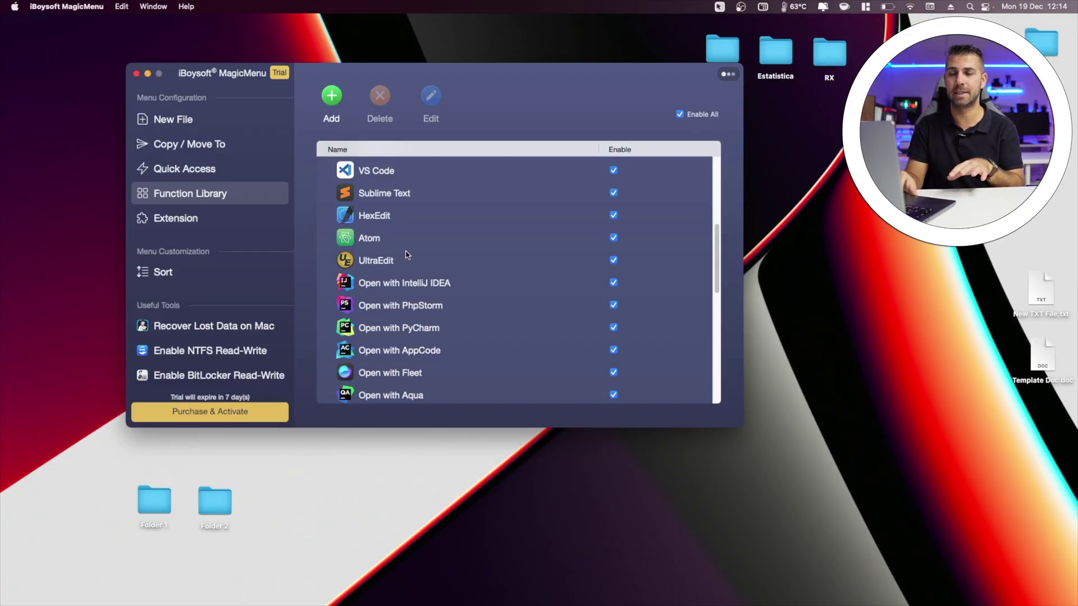
left_click(178, 222)
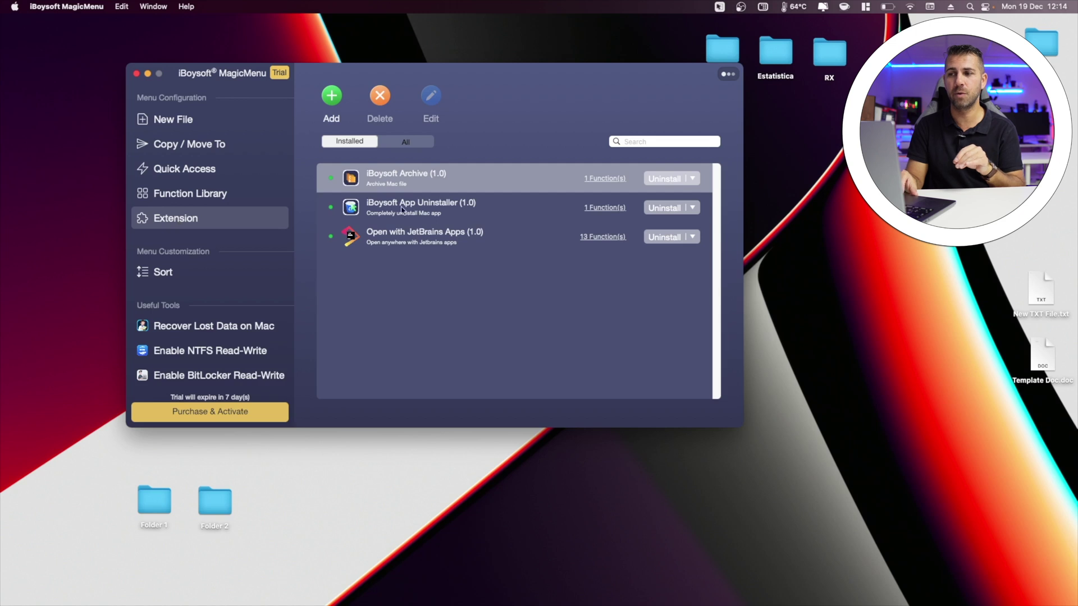